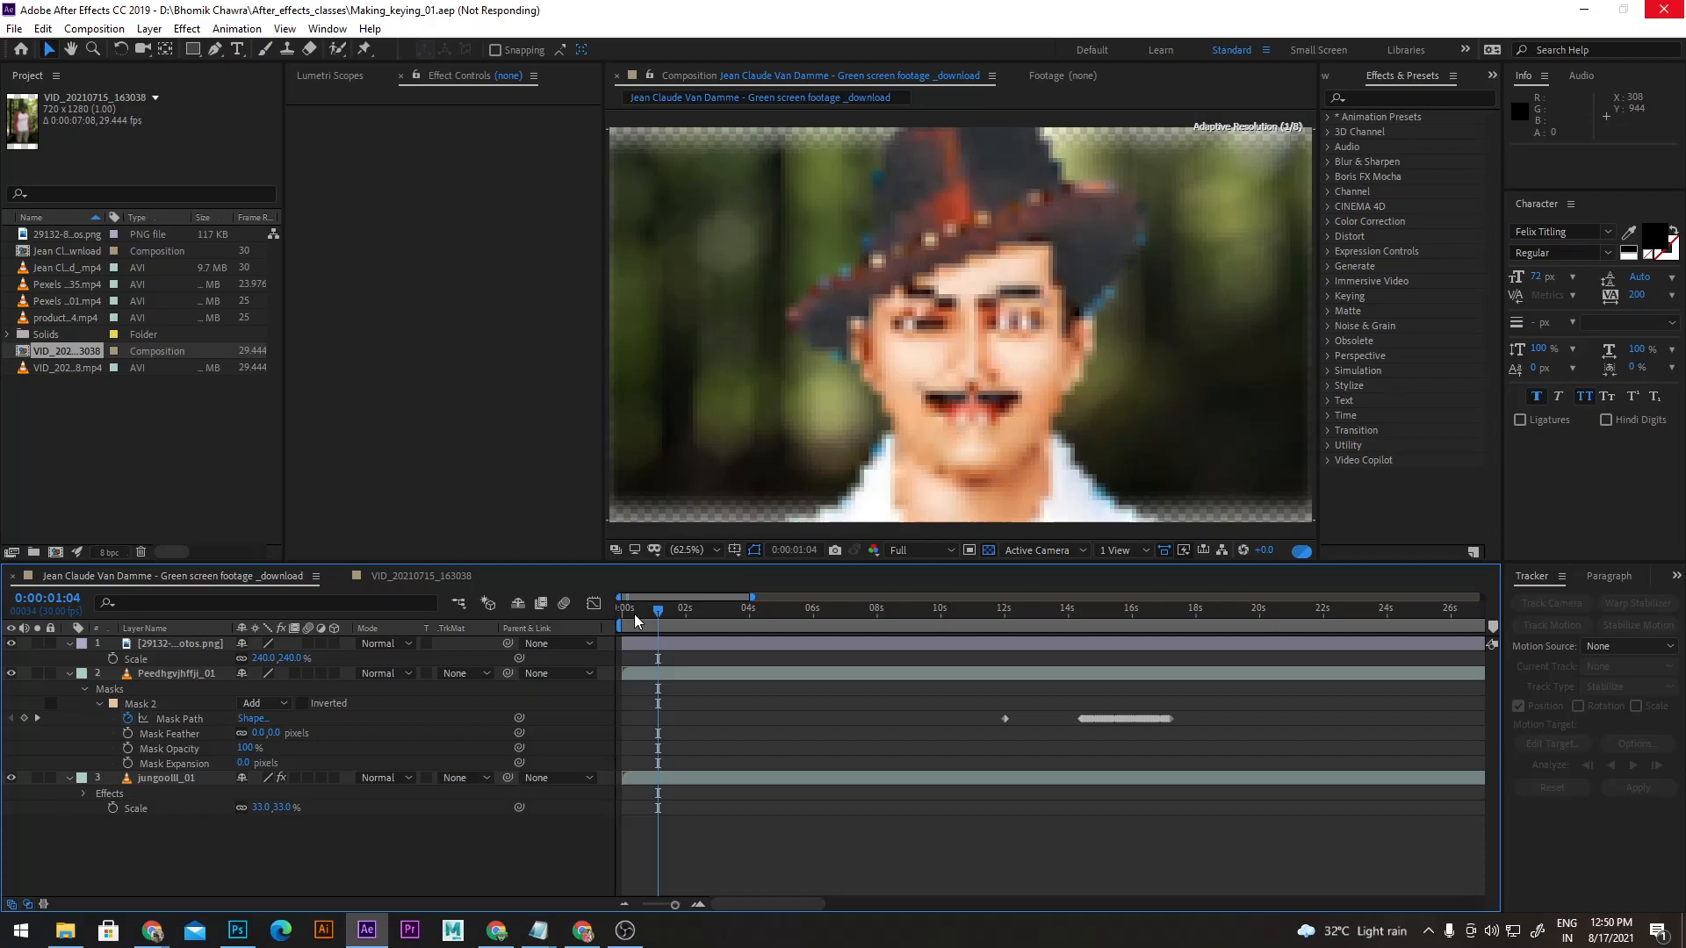
# - Check the Windows display resolution and scaling options, keeping the scale at 100% (Recommended)
pyautogui.click(650, 613)
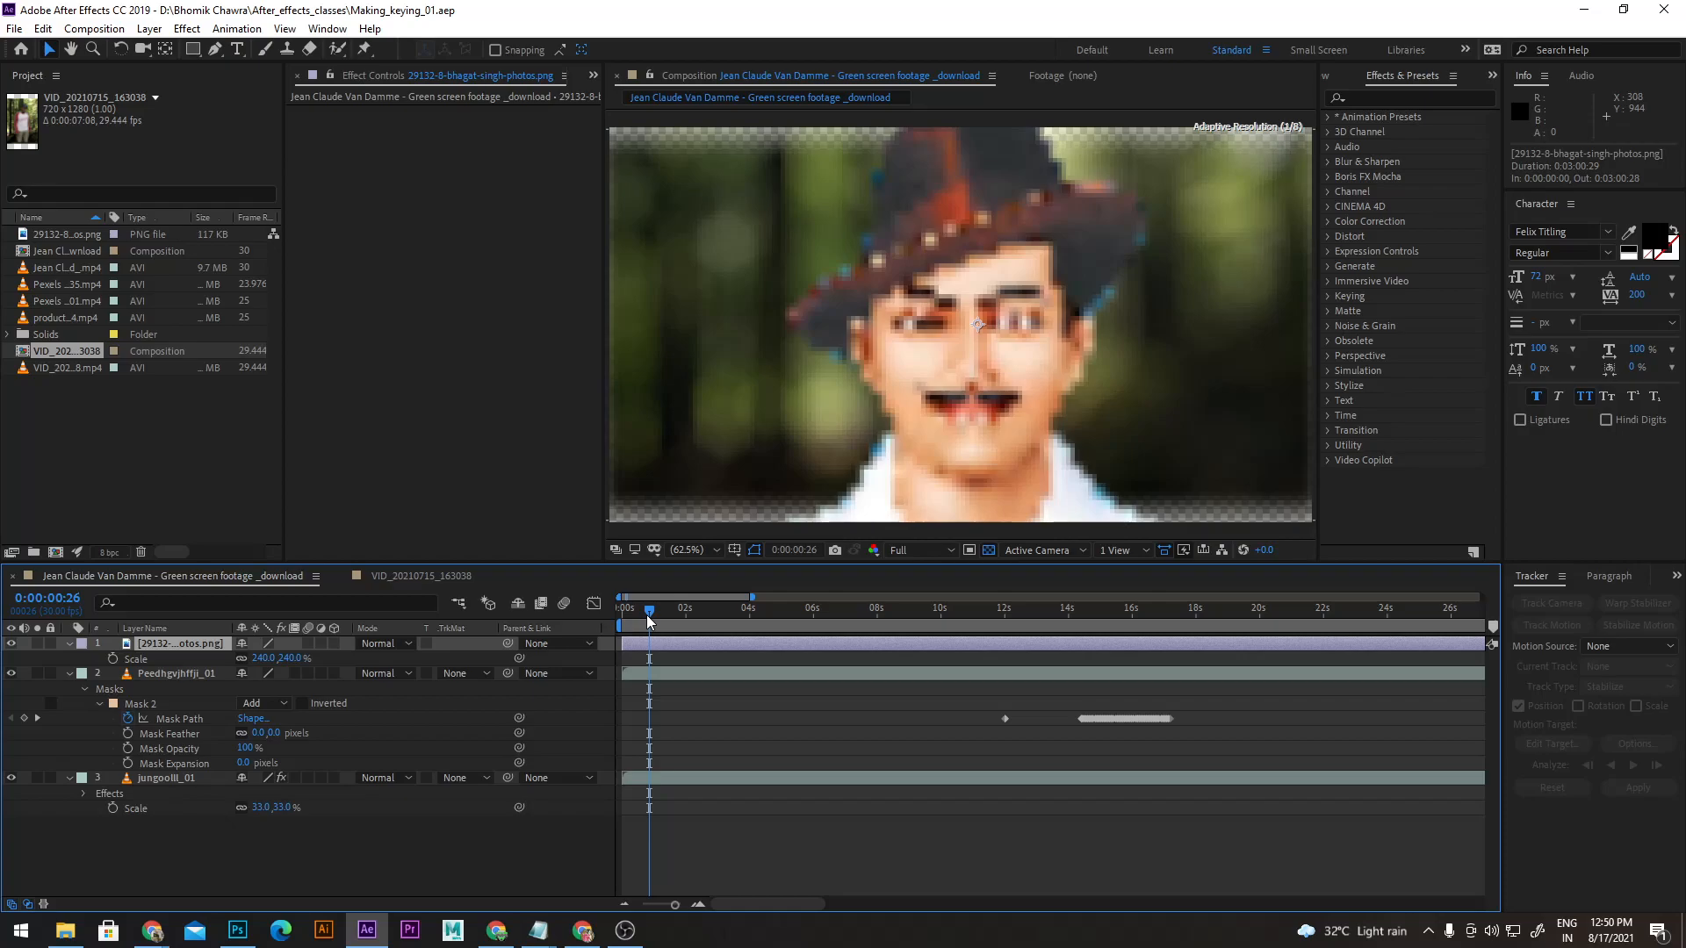
pyautogui.click(1585, 16)
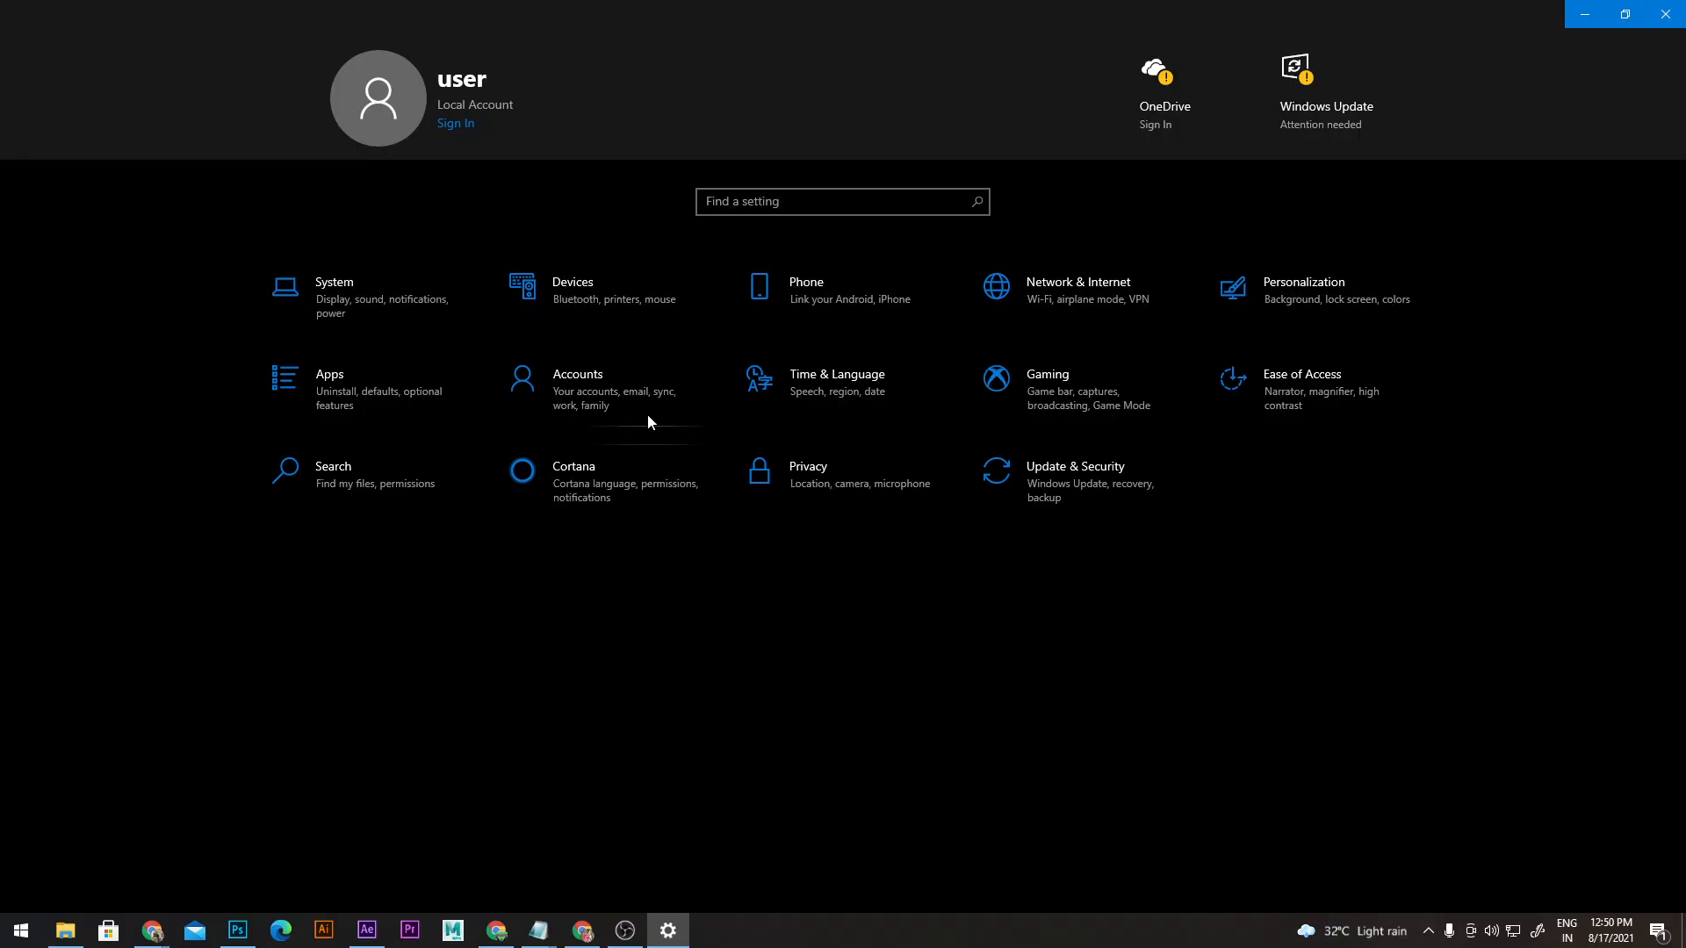
pyautogui.hotkey('alt', 'F4')
pyautogui.rightClick(680, 490)
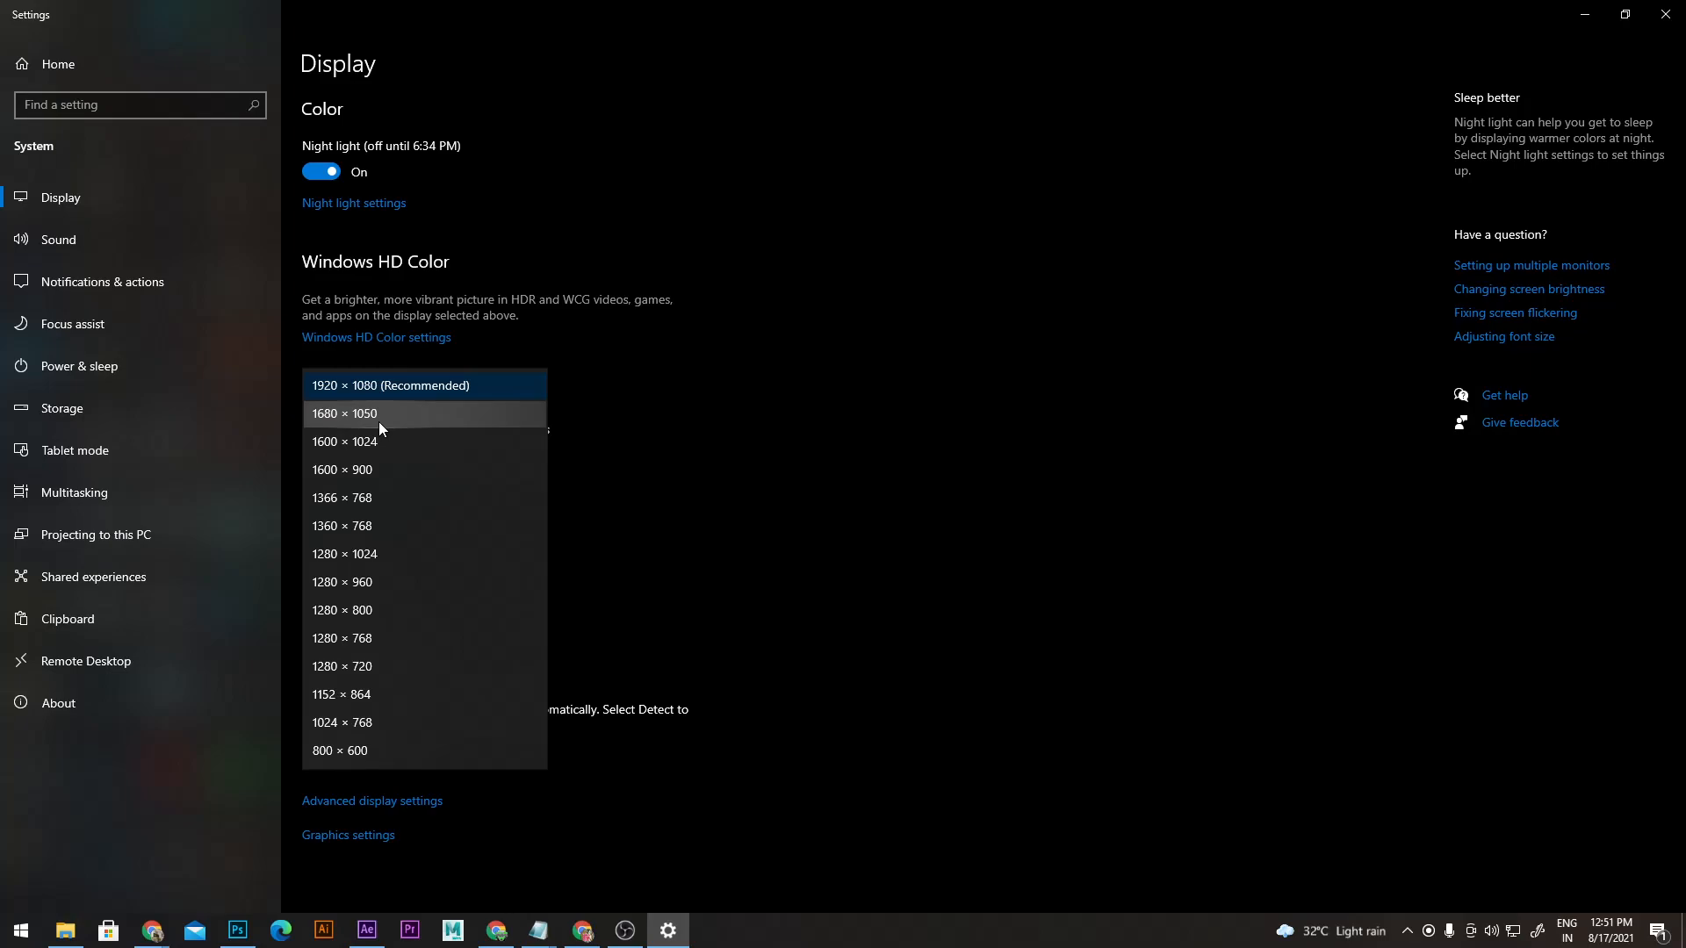
pyautogui.click(818, 503)
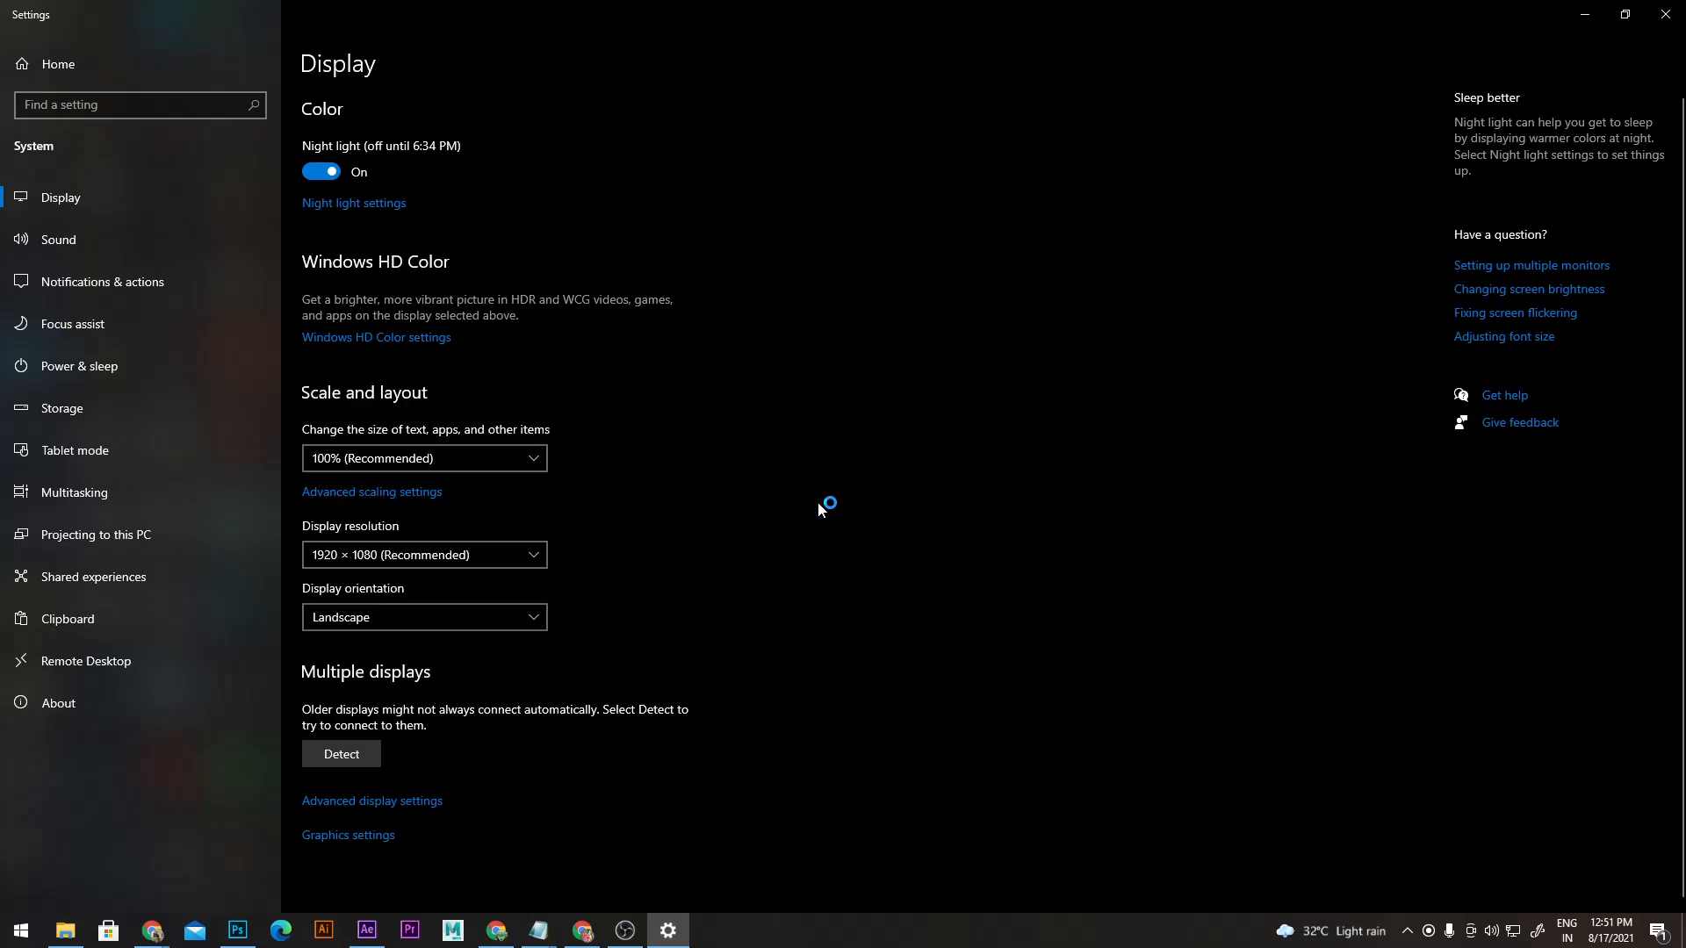
pyautogui.click(484, 457)
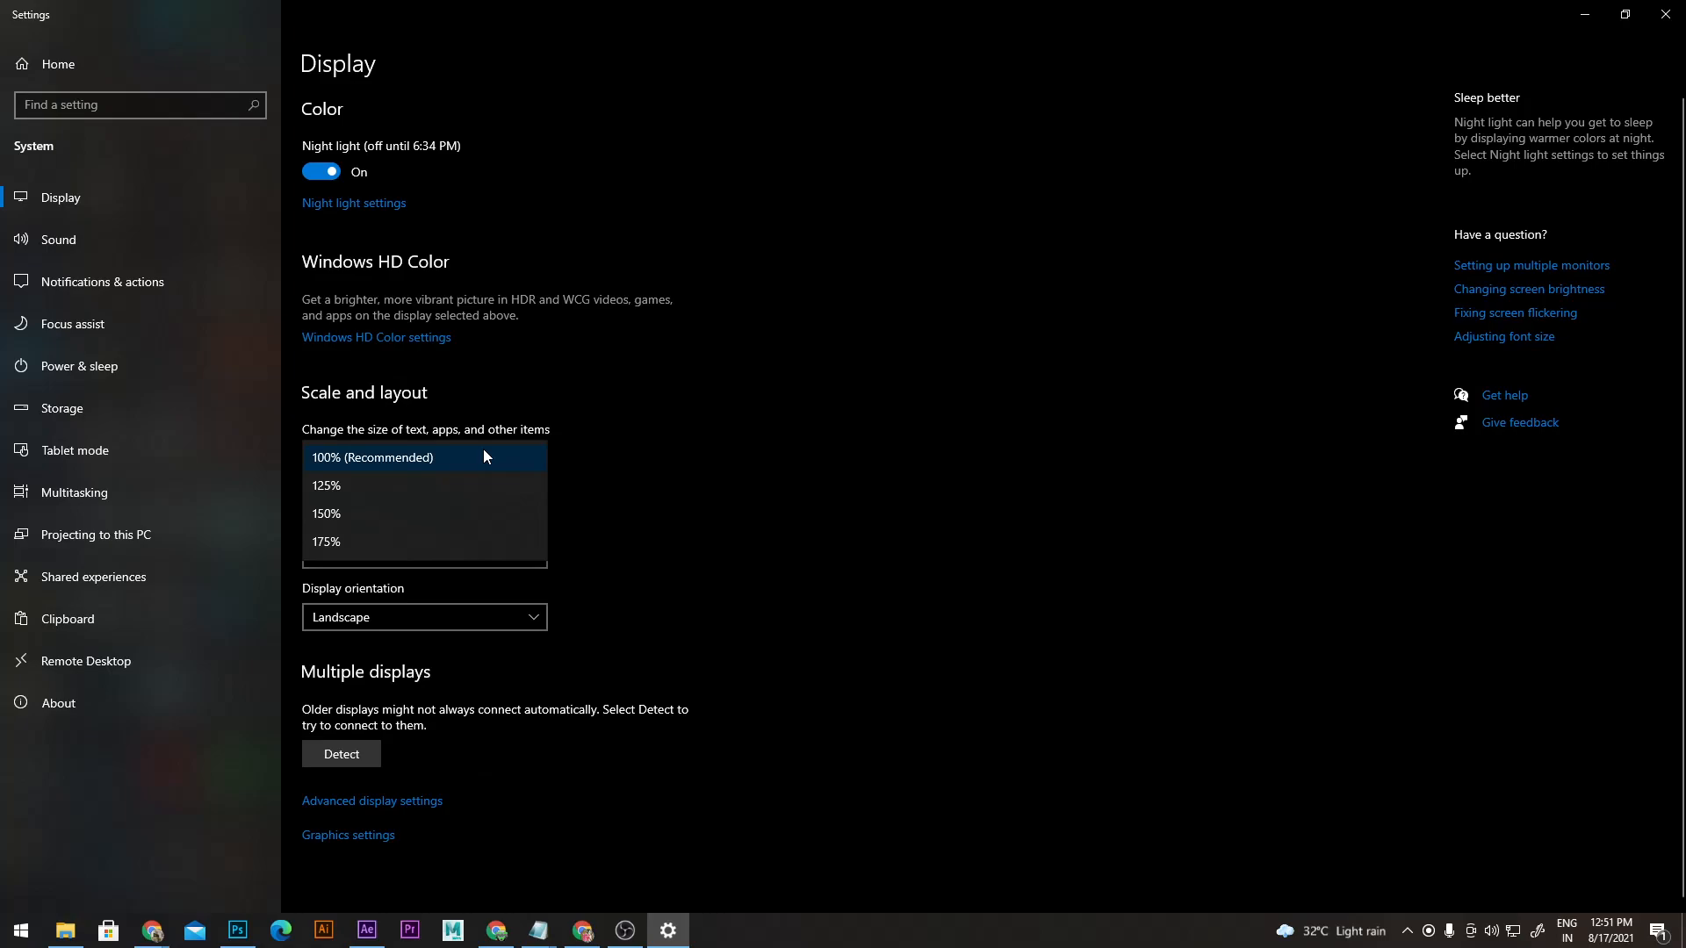
pyautogui.click(484, 457)
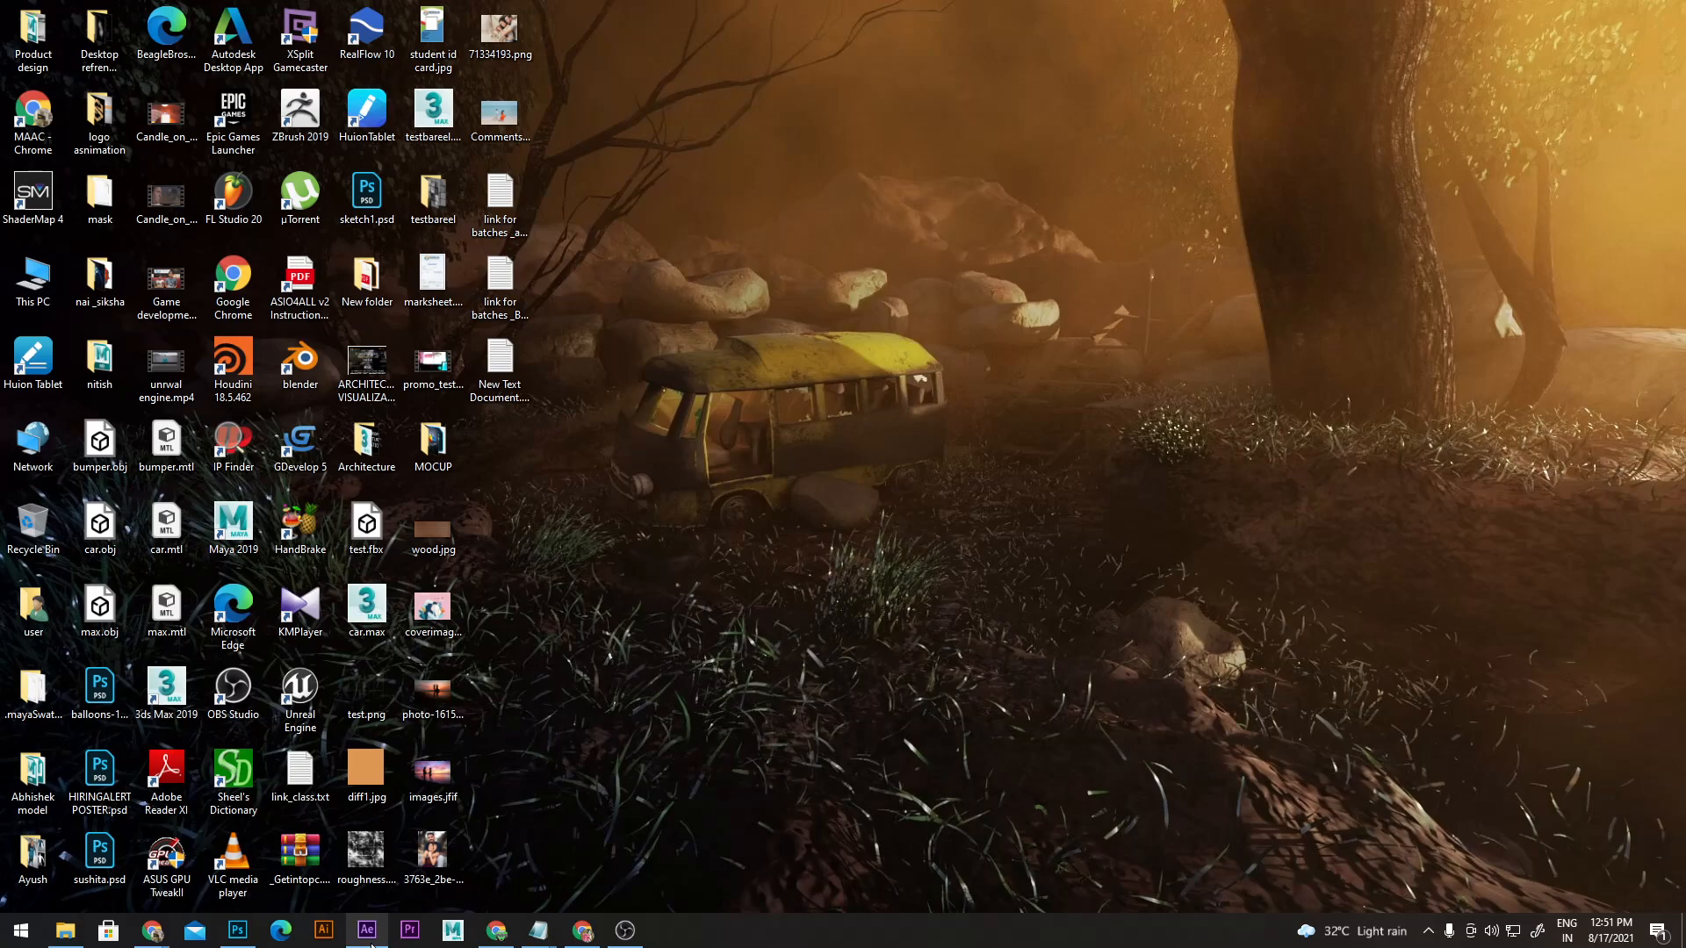
# - Return to After Effects, go to the start of the composition, and check the GPU's performance in Task Manager
pyautogui.click(369, 936)
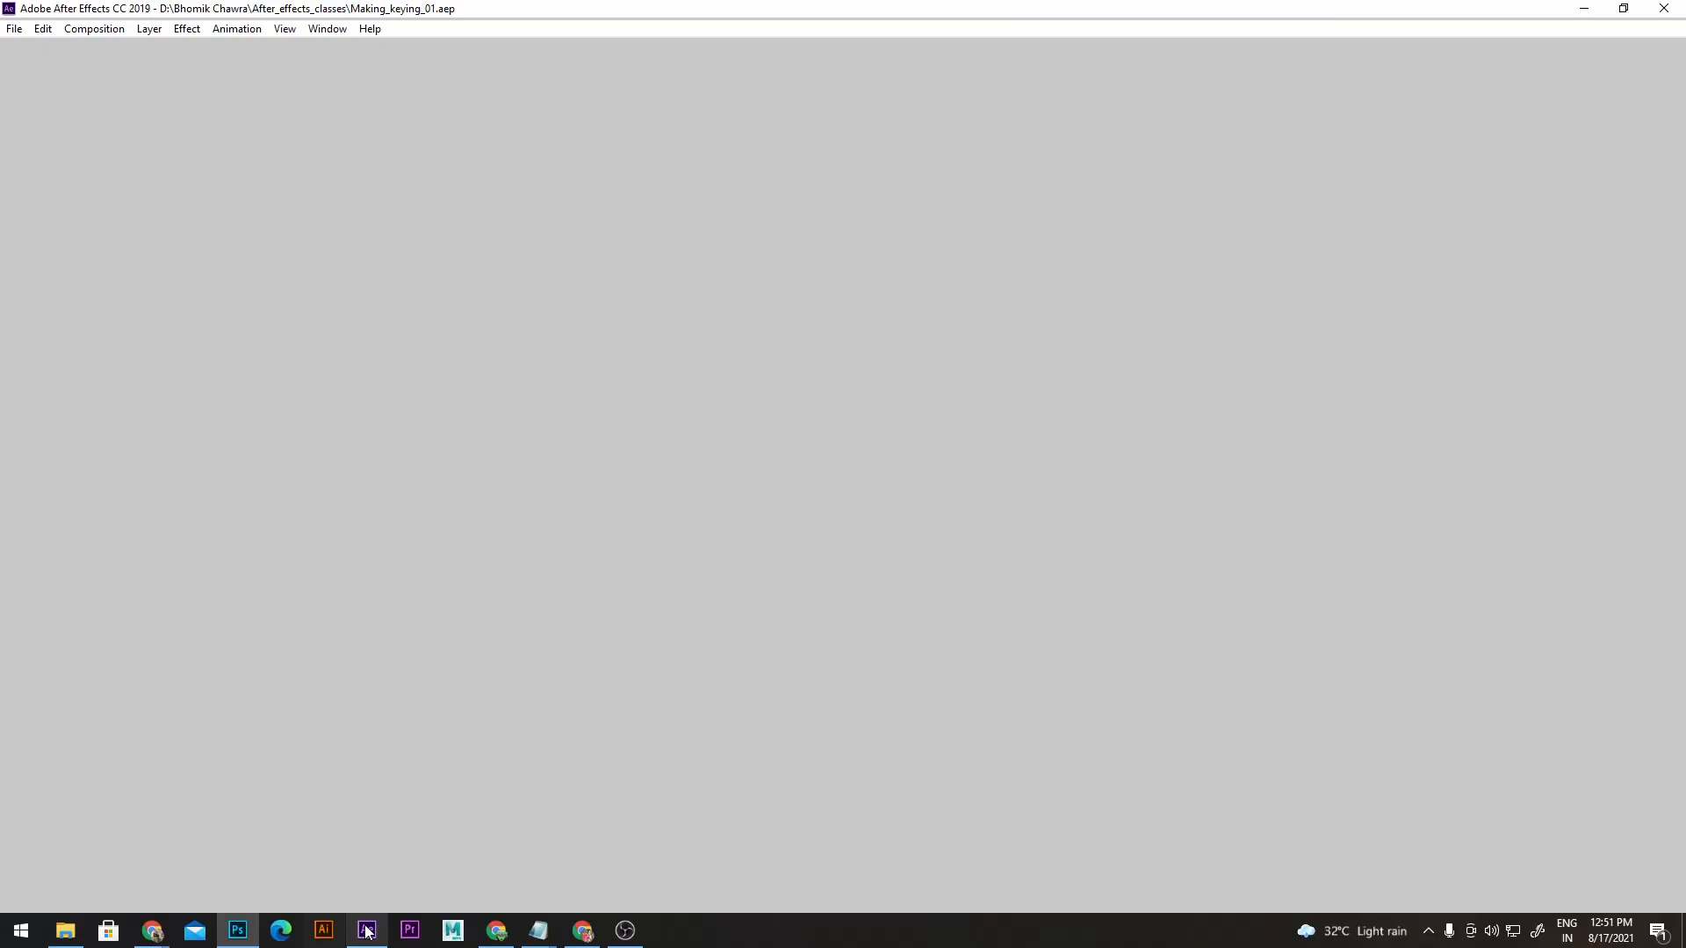
pyautogui.moveTo(54, 936)
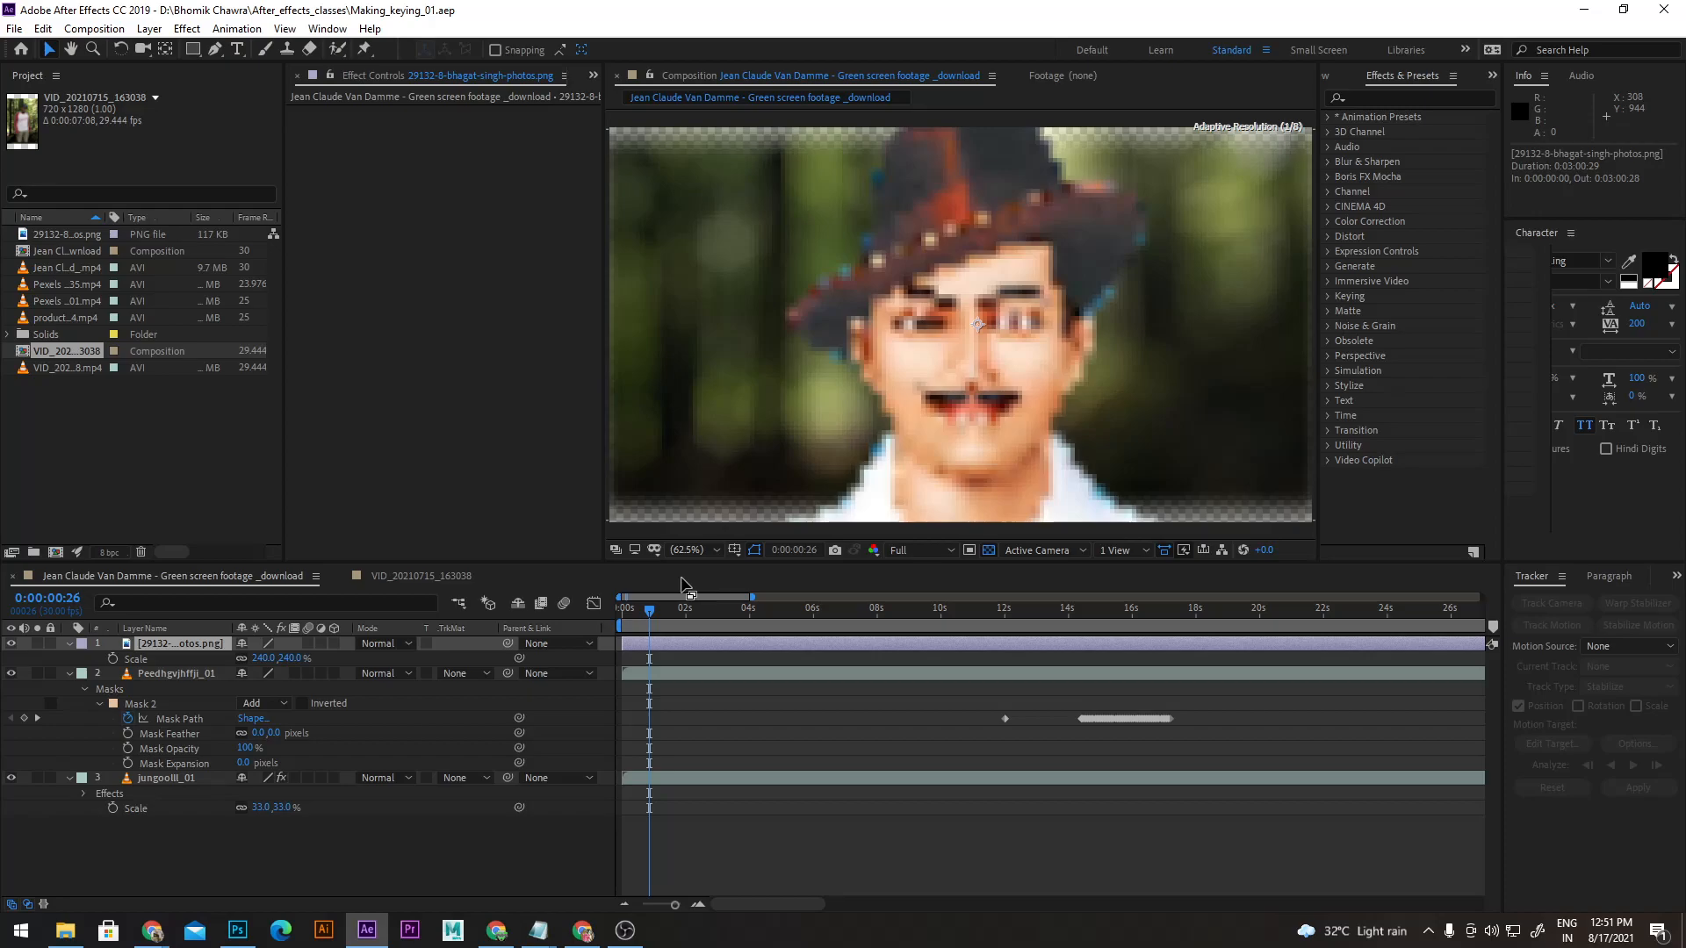
pyautogui.click(829, 813)
pyautogui.press('Home')
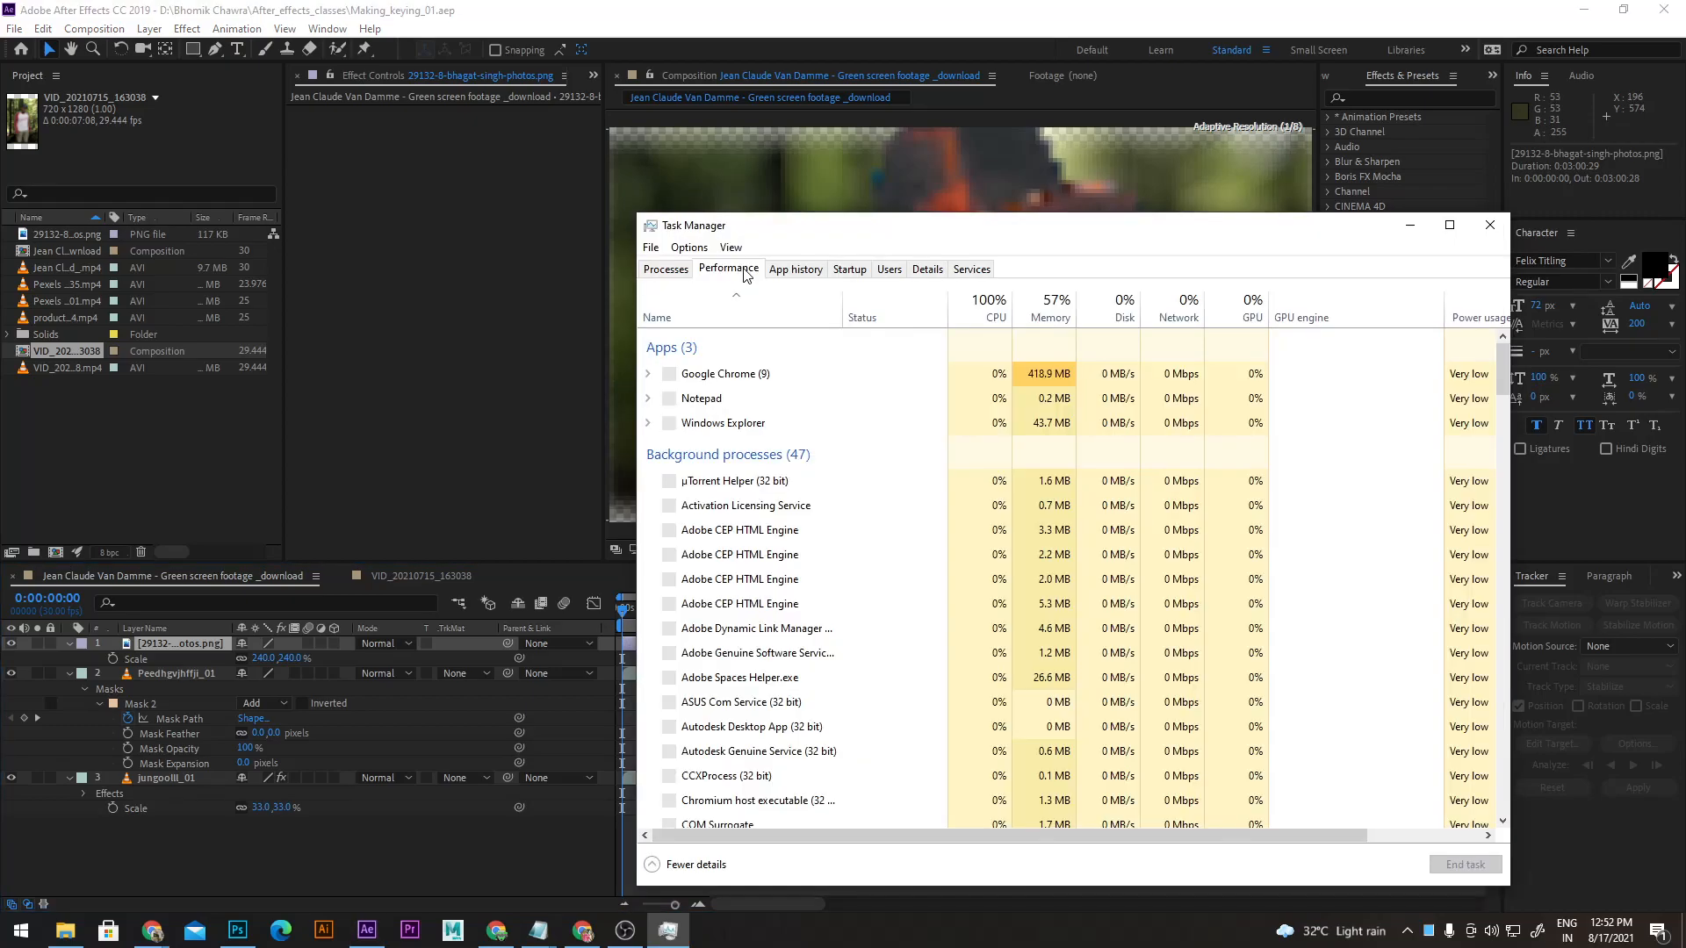
pyautogui.click(730, 246)
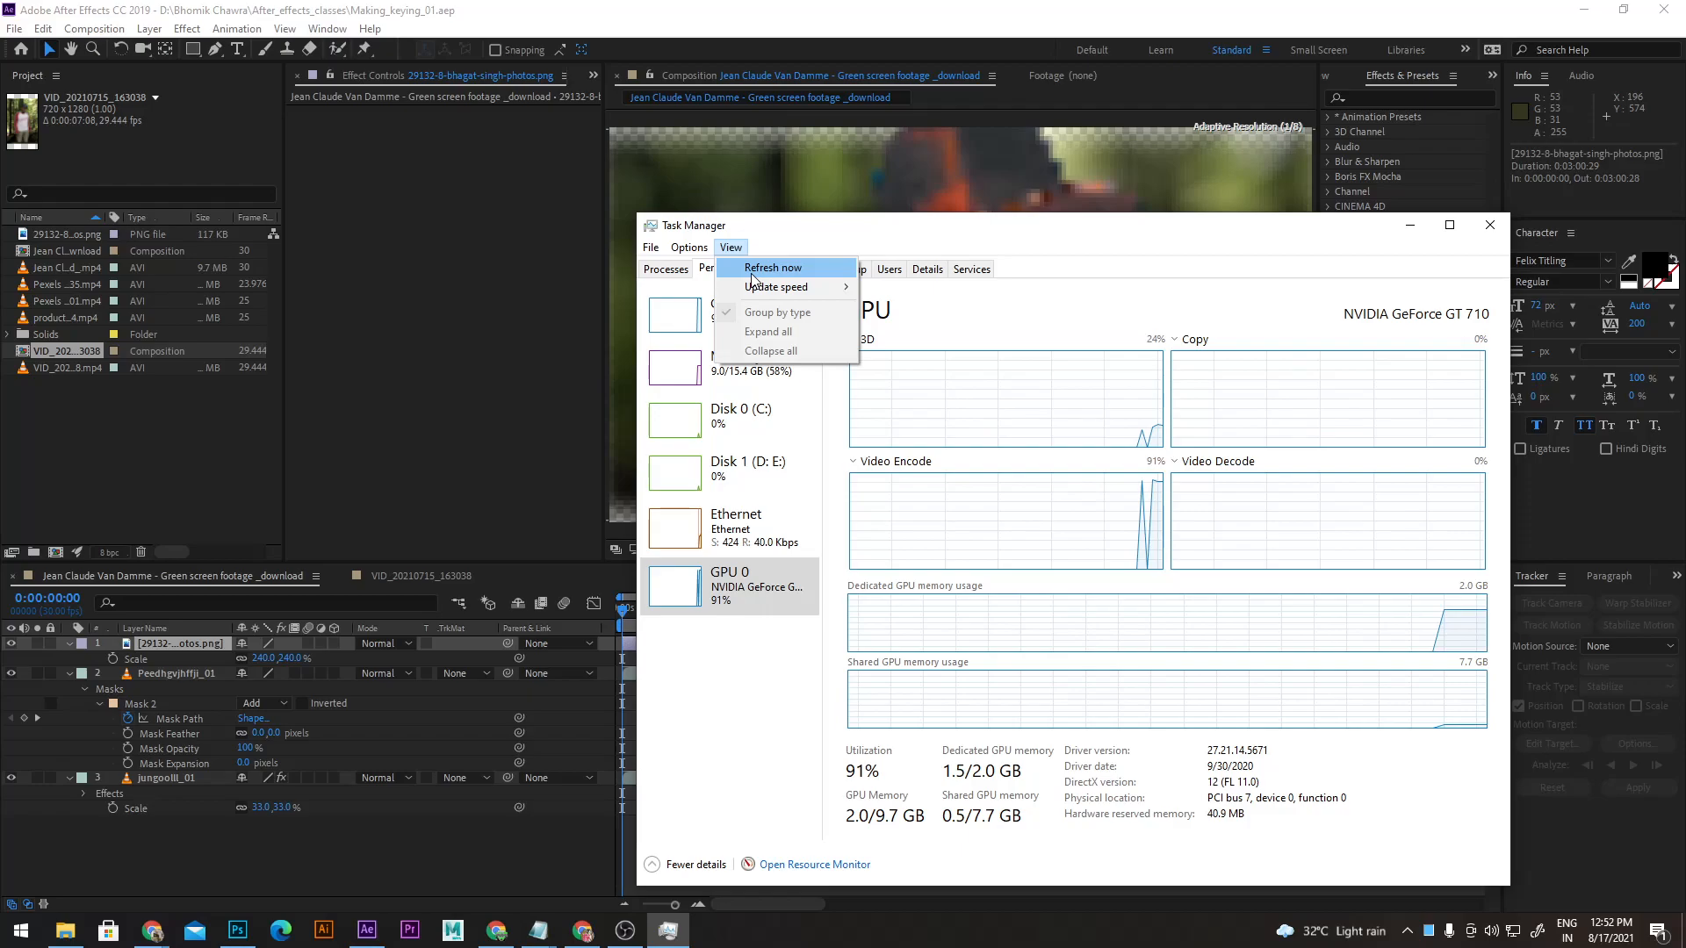
# - Empty the disk cache in the Media & Disk Cache preferences and apply
pyautogui.click(119, 302)
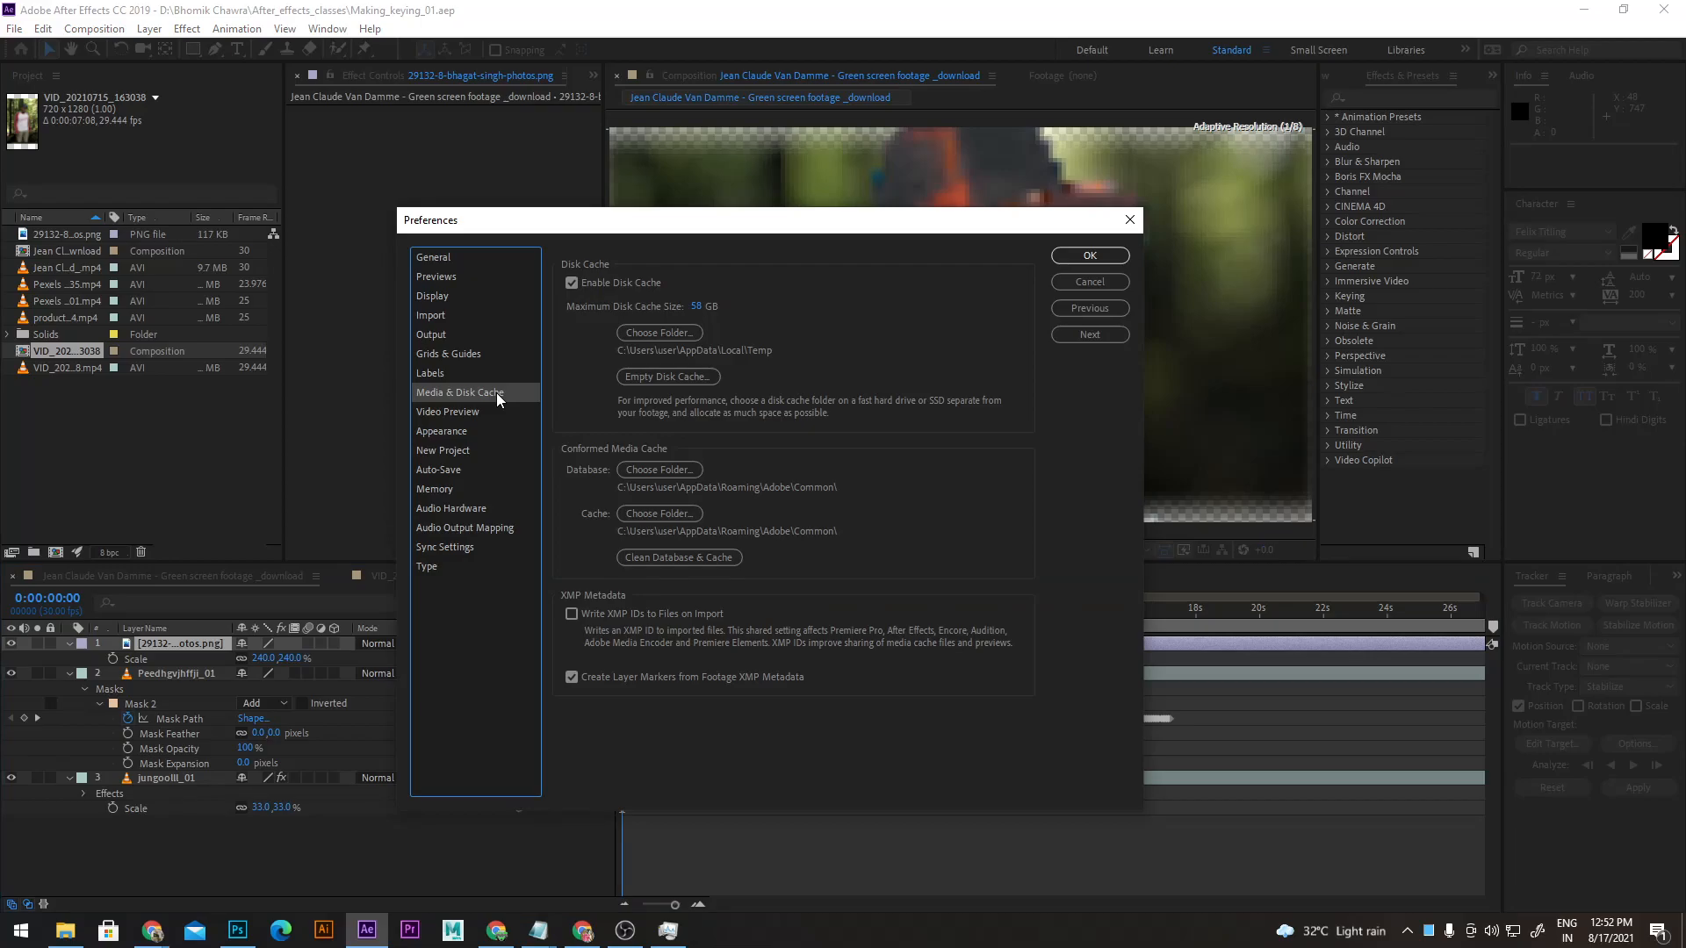
pyautogui.click(667, 375)
pyautogui.click(889, 441)
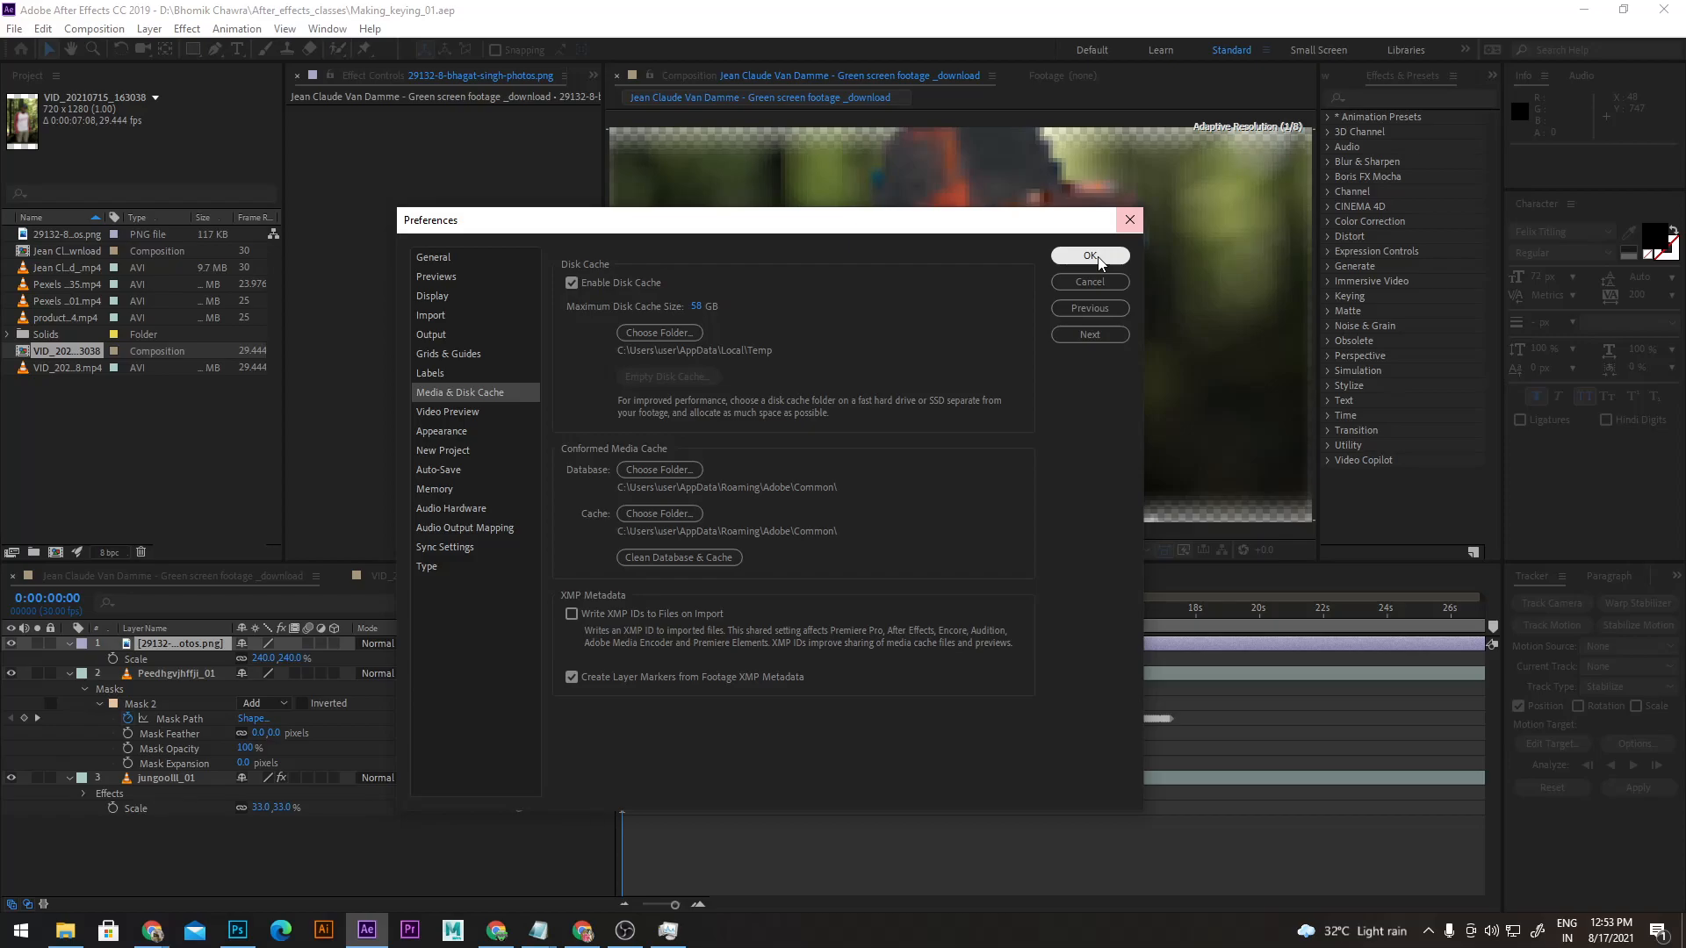
pyautogui.click(1089, 256)
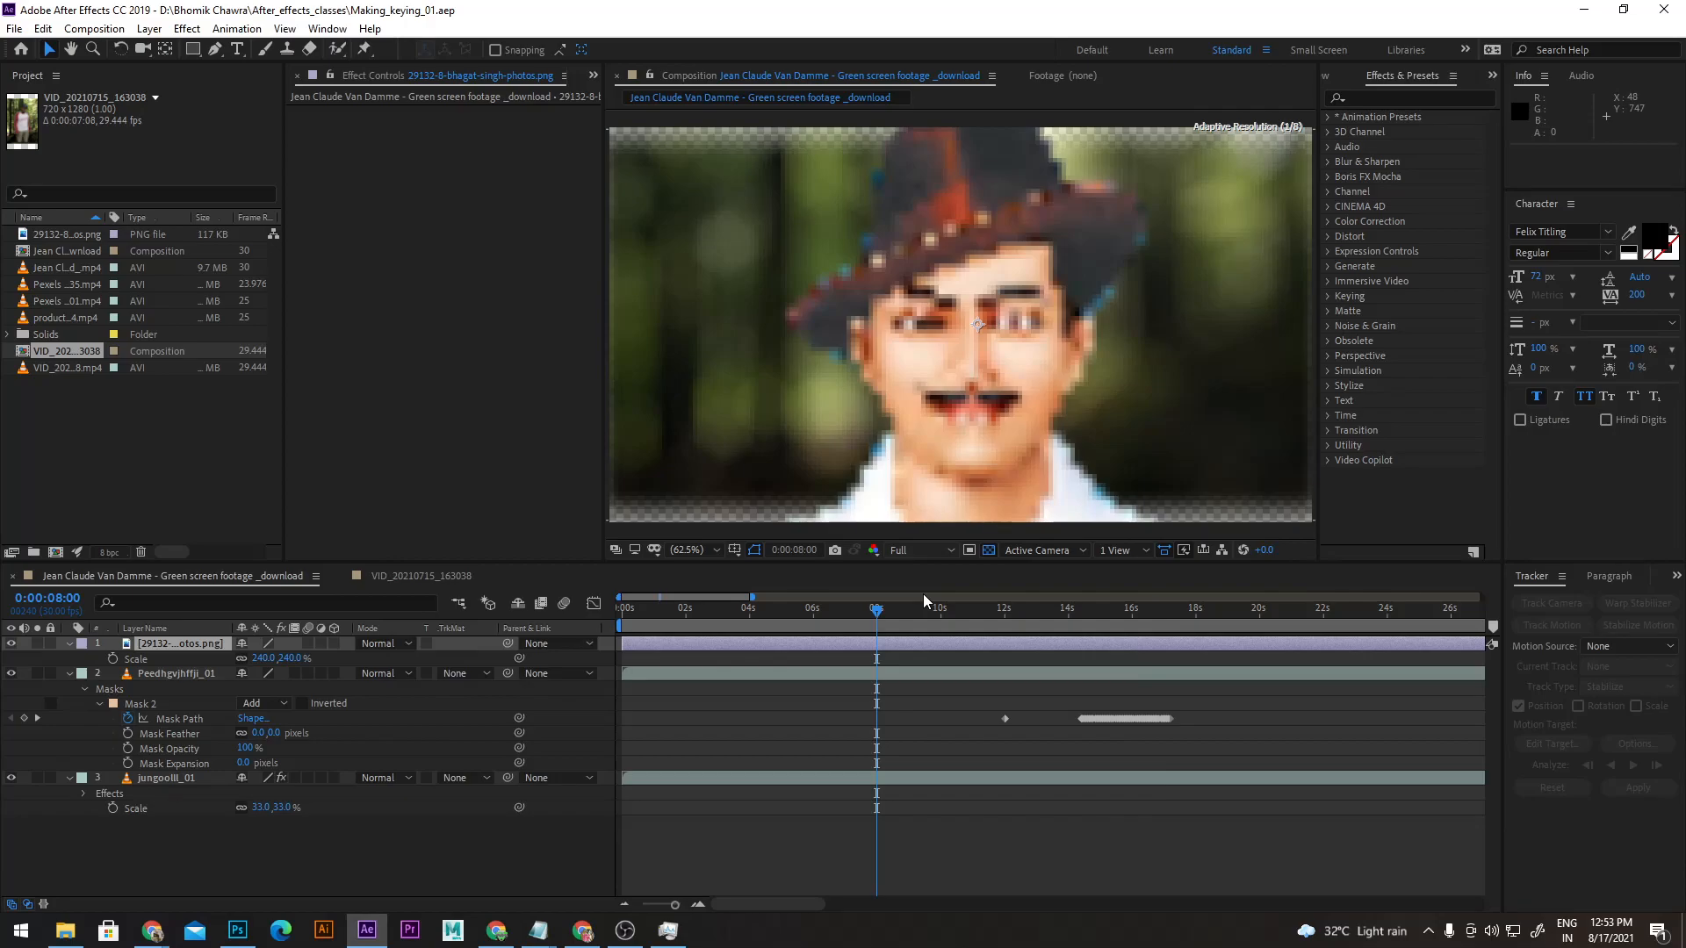
# - Delete the photo PNG layer above the Peedhgvjhffji_01 layer in the green screen composition
pyautogui.click(198, 648)
pyautogui.press('Delete')
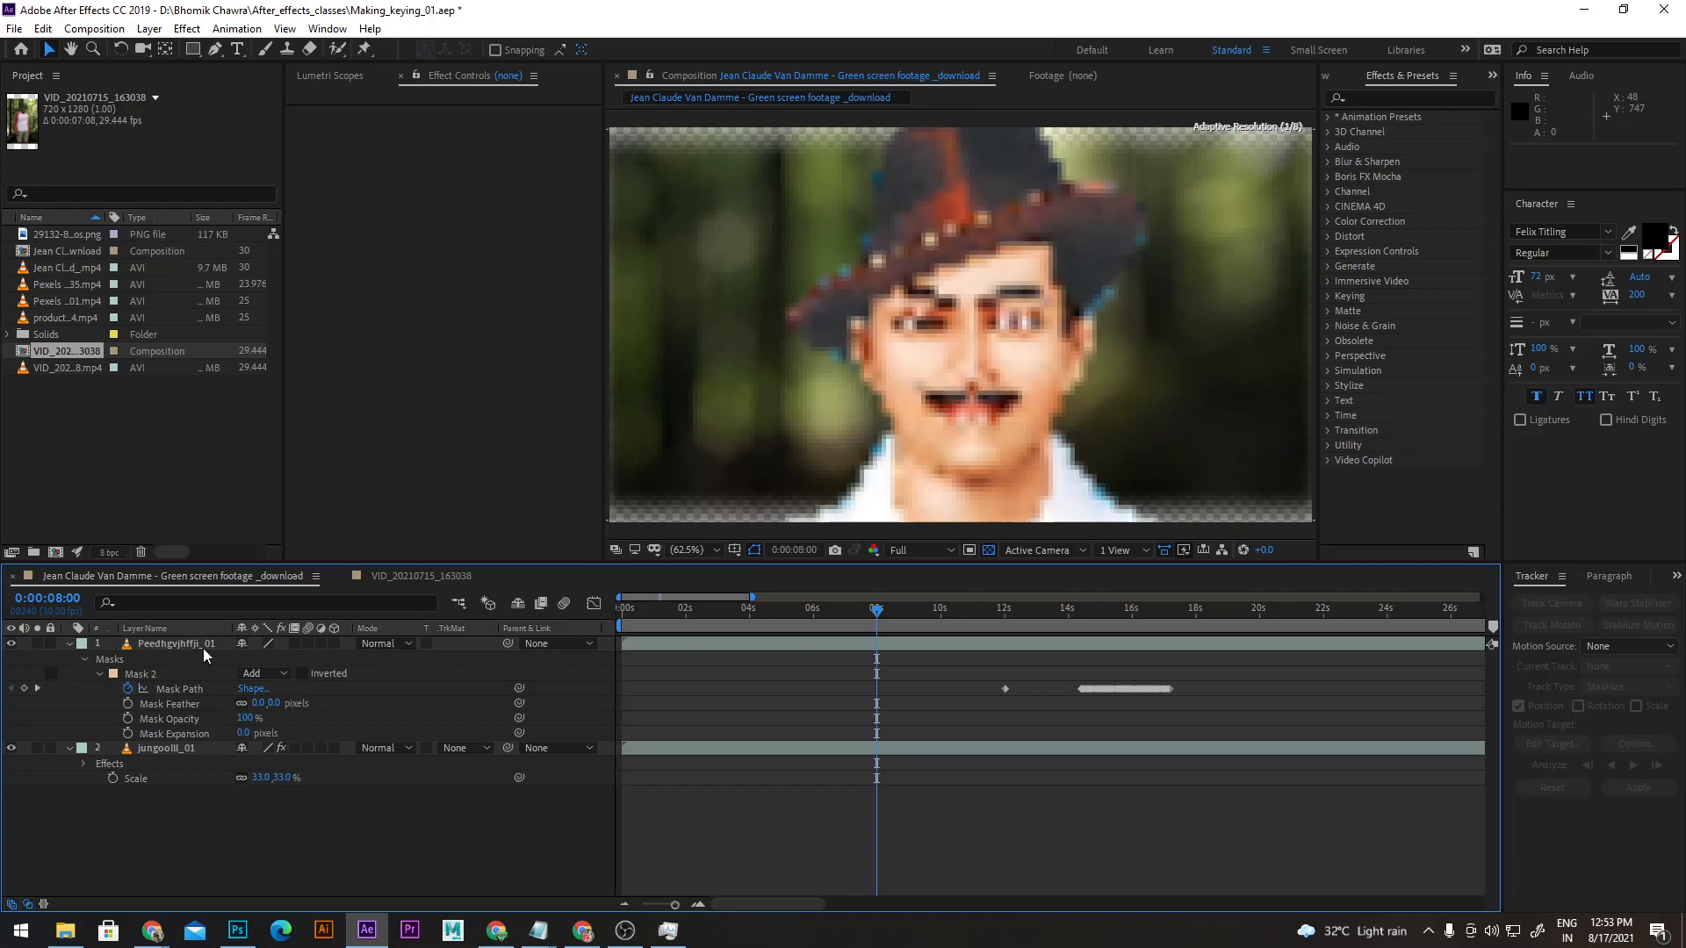
pyautogui.click(204, 647)
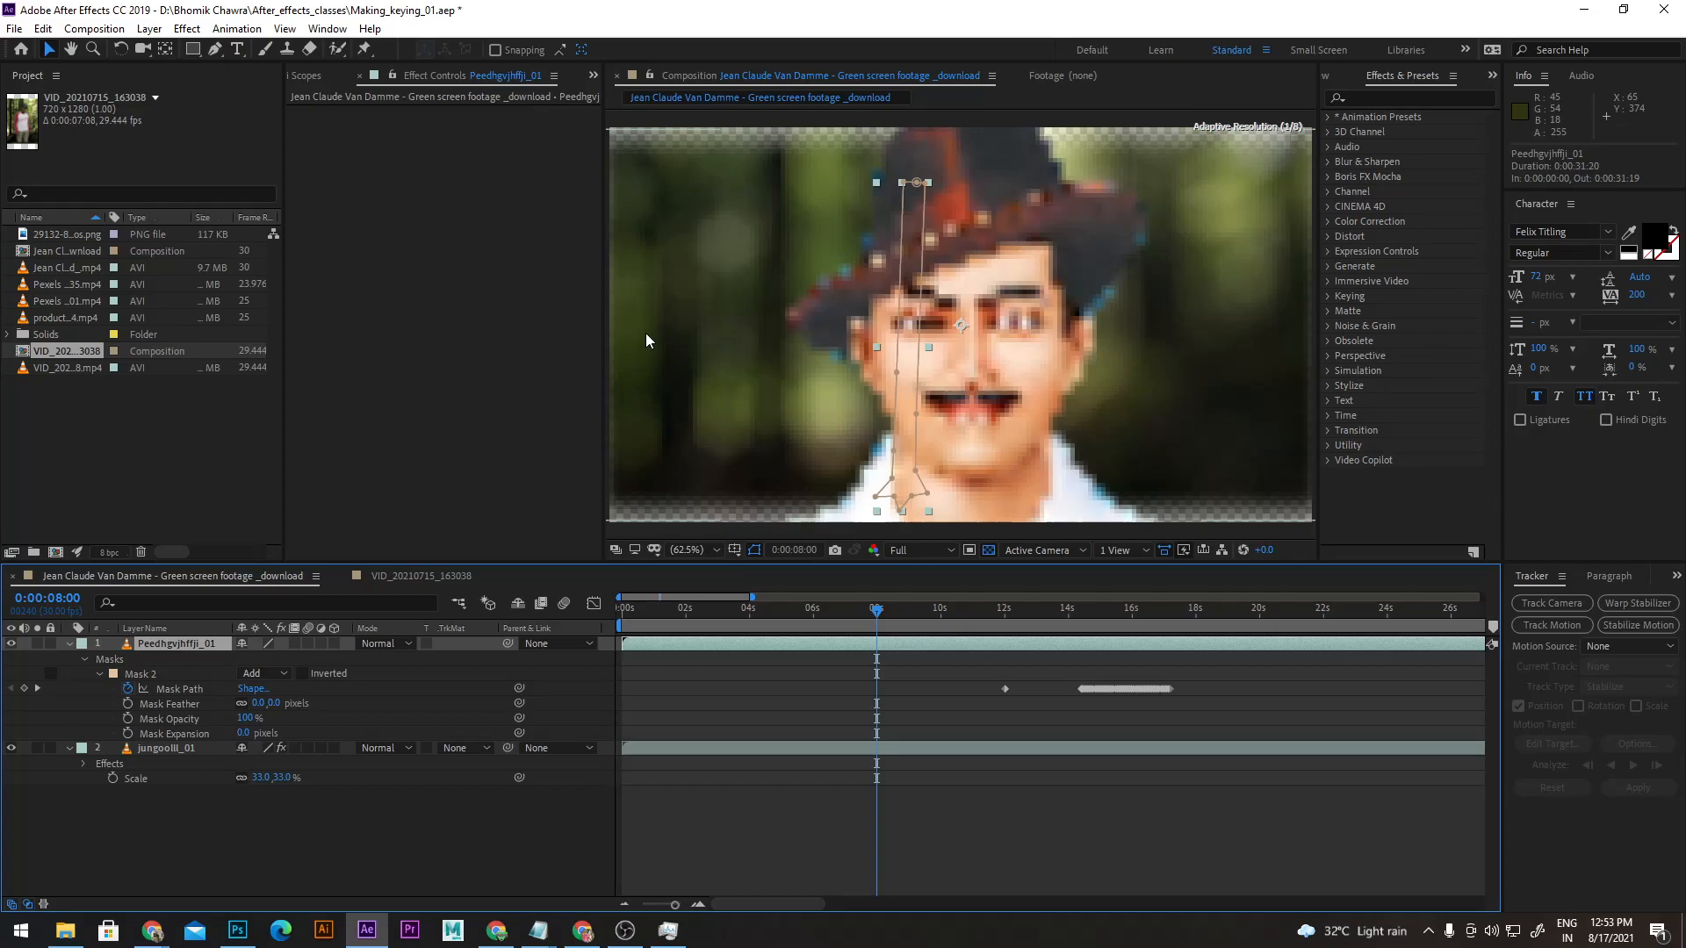
# - Replace Making_keying_01.aep with a new empty project without saving its changes
pyautogui.hotkey('alt', 'F4')
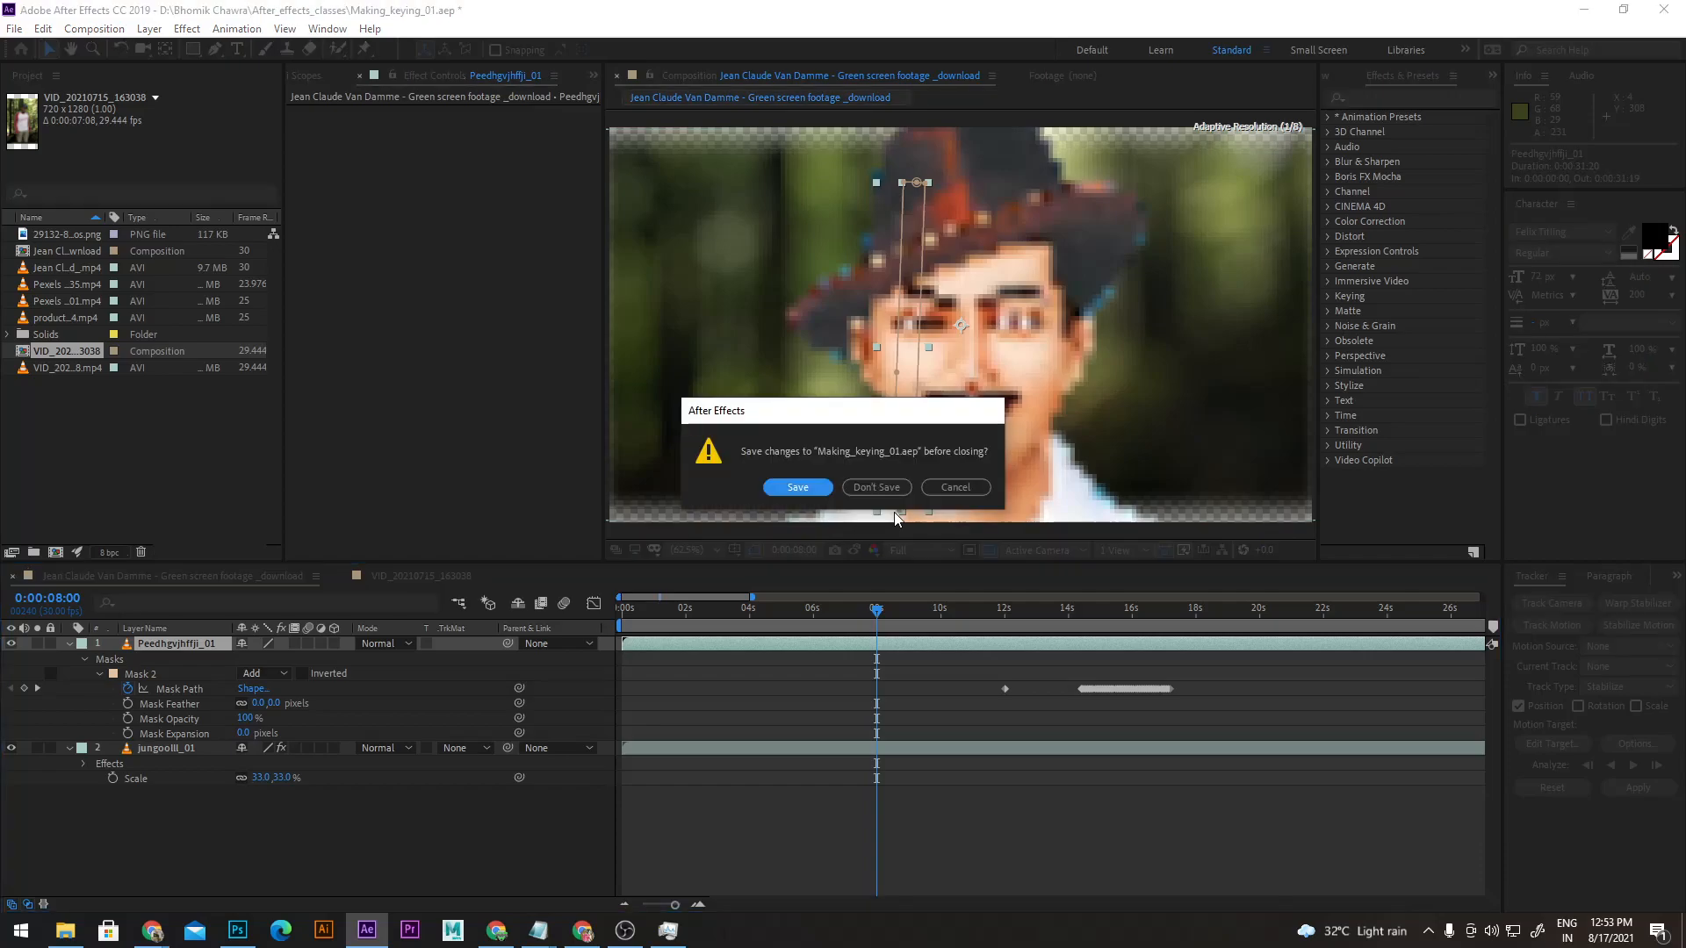
pyautogui.click(897, 487)
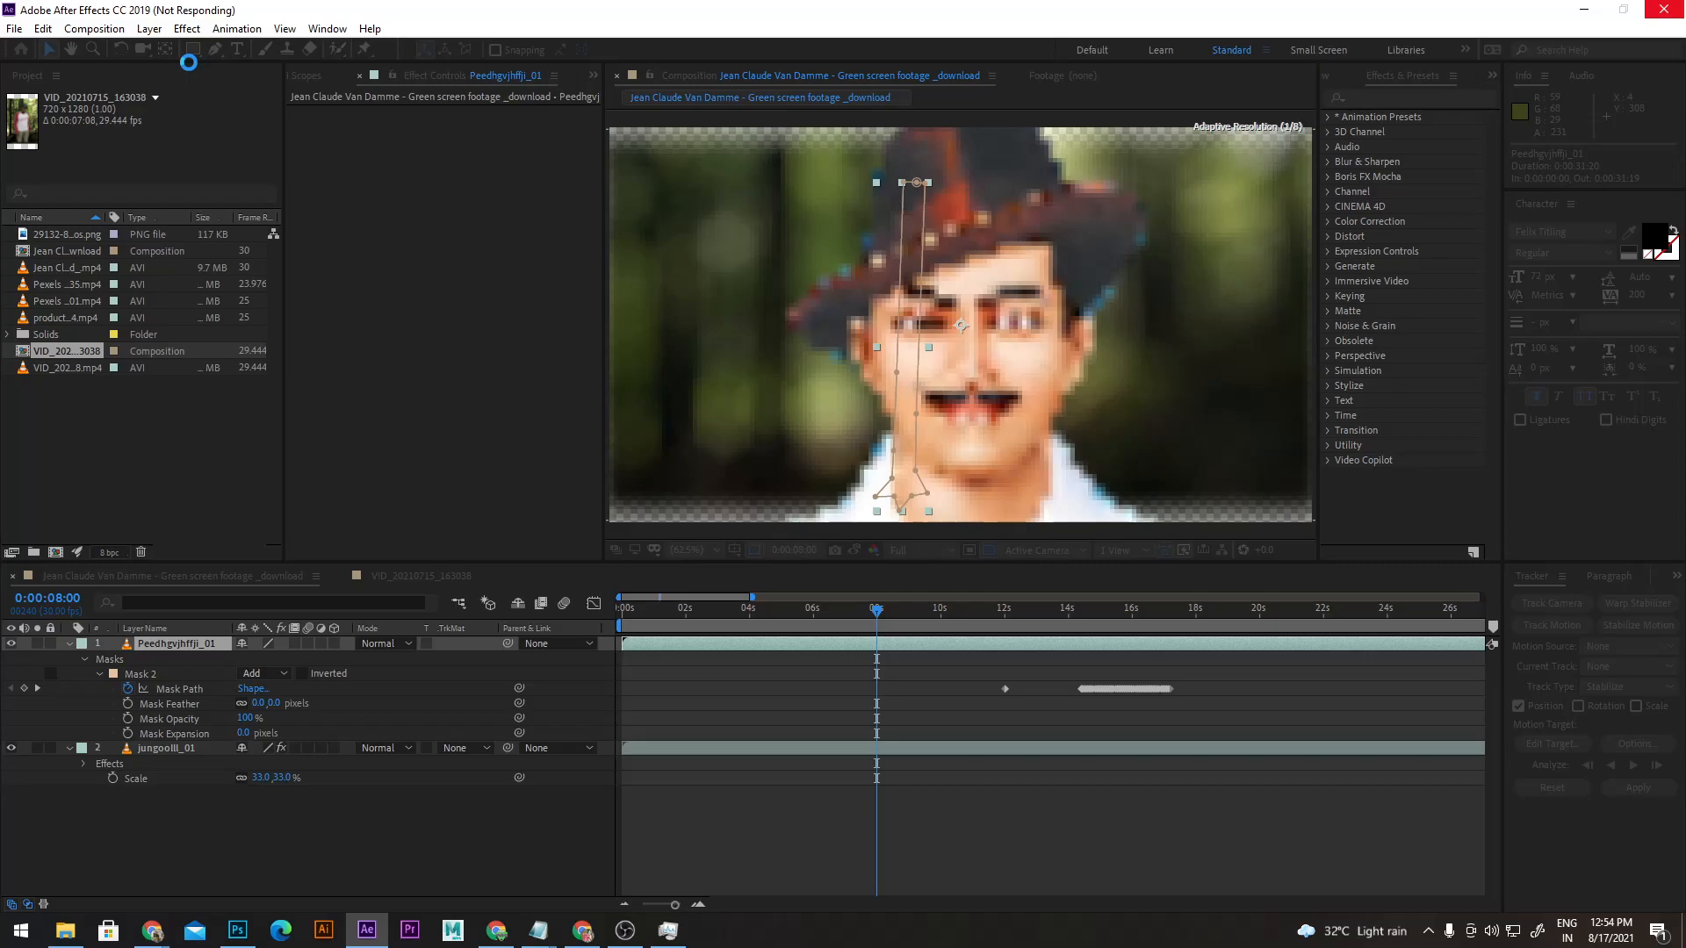
pyautogui.rightClick(703, 930)
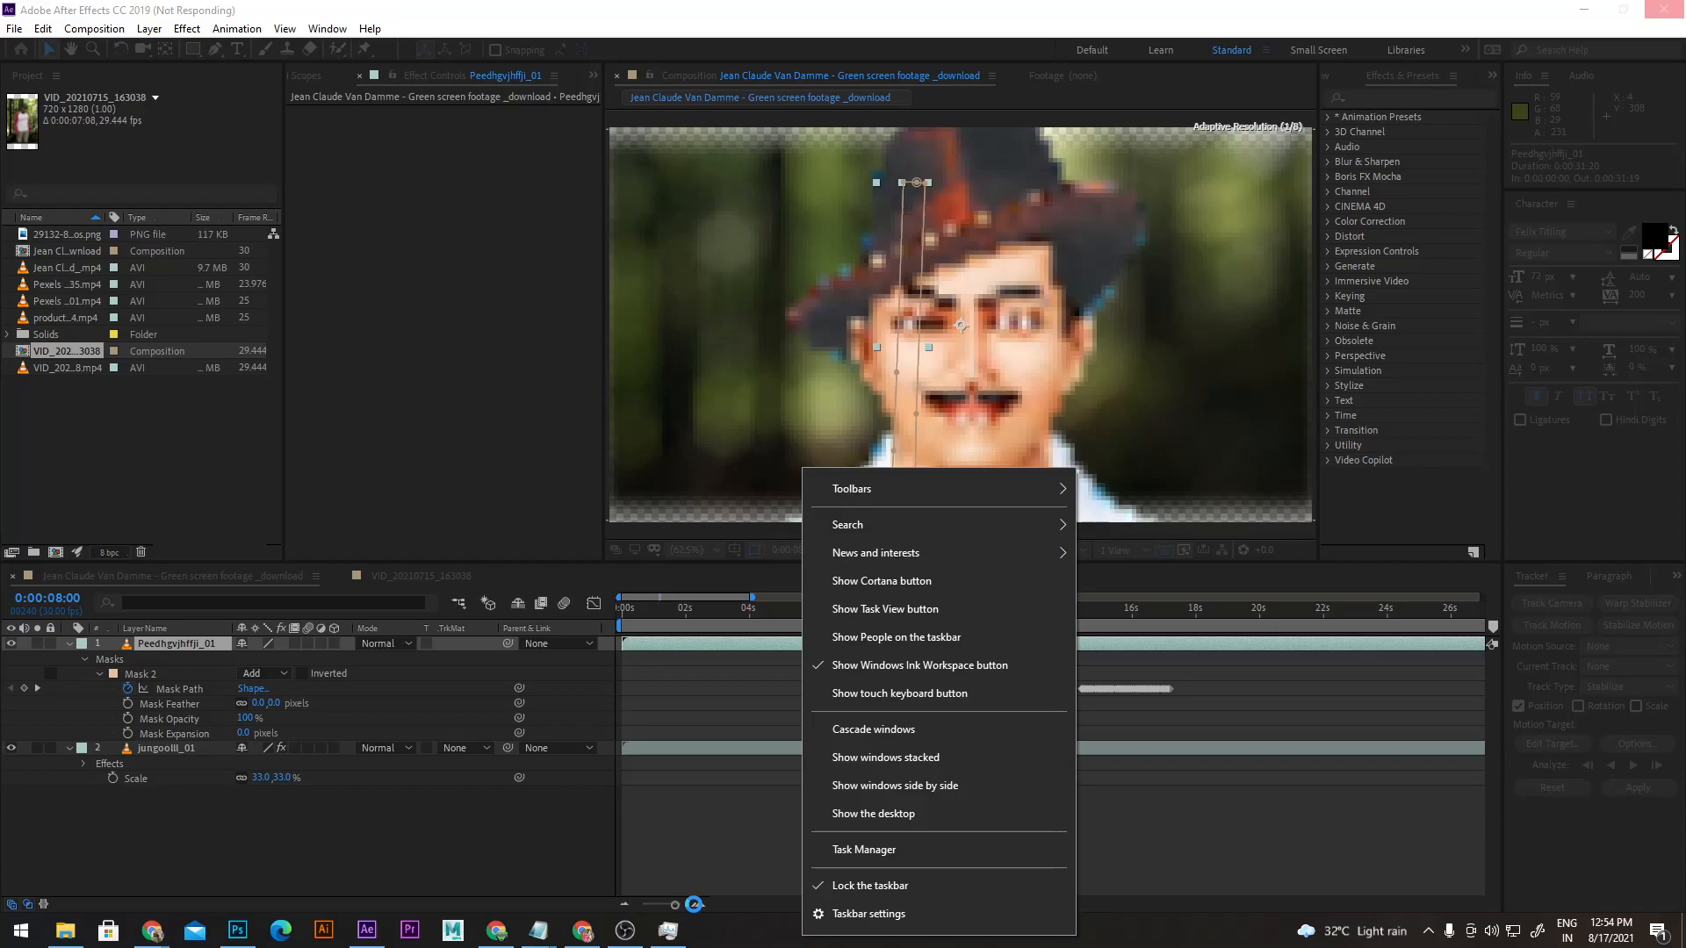
pyautogui.rightClick(727, 375)
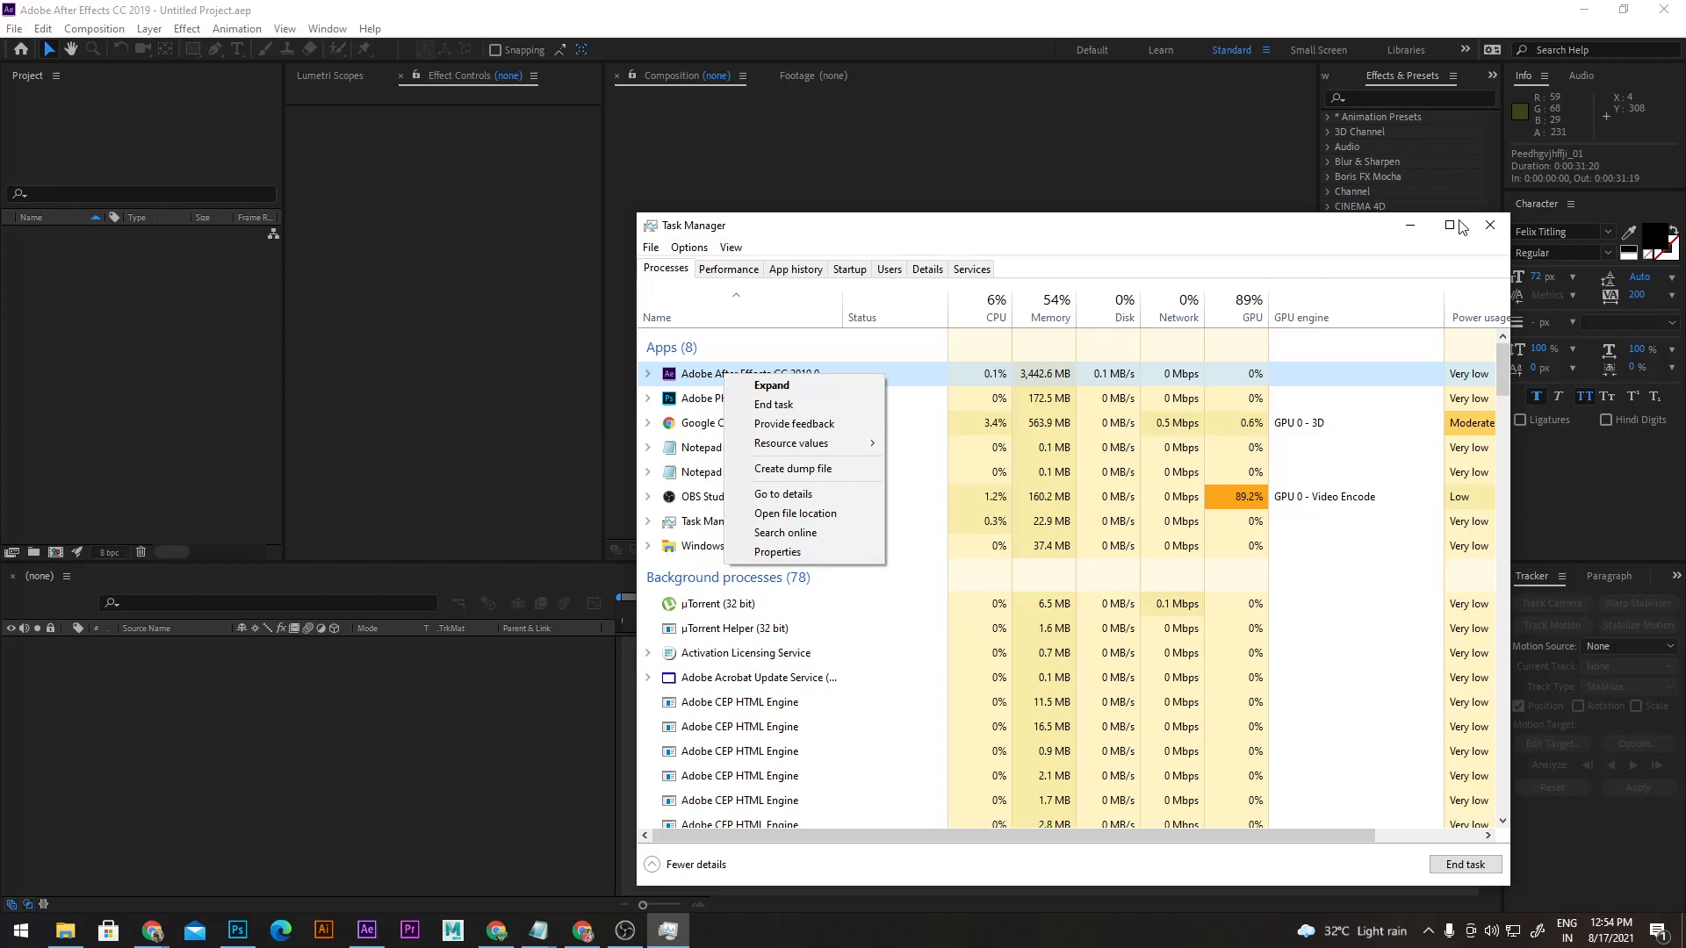
pyautogui.click(422, 445)
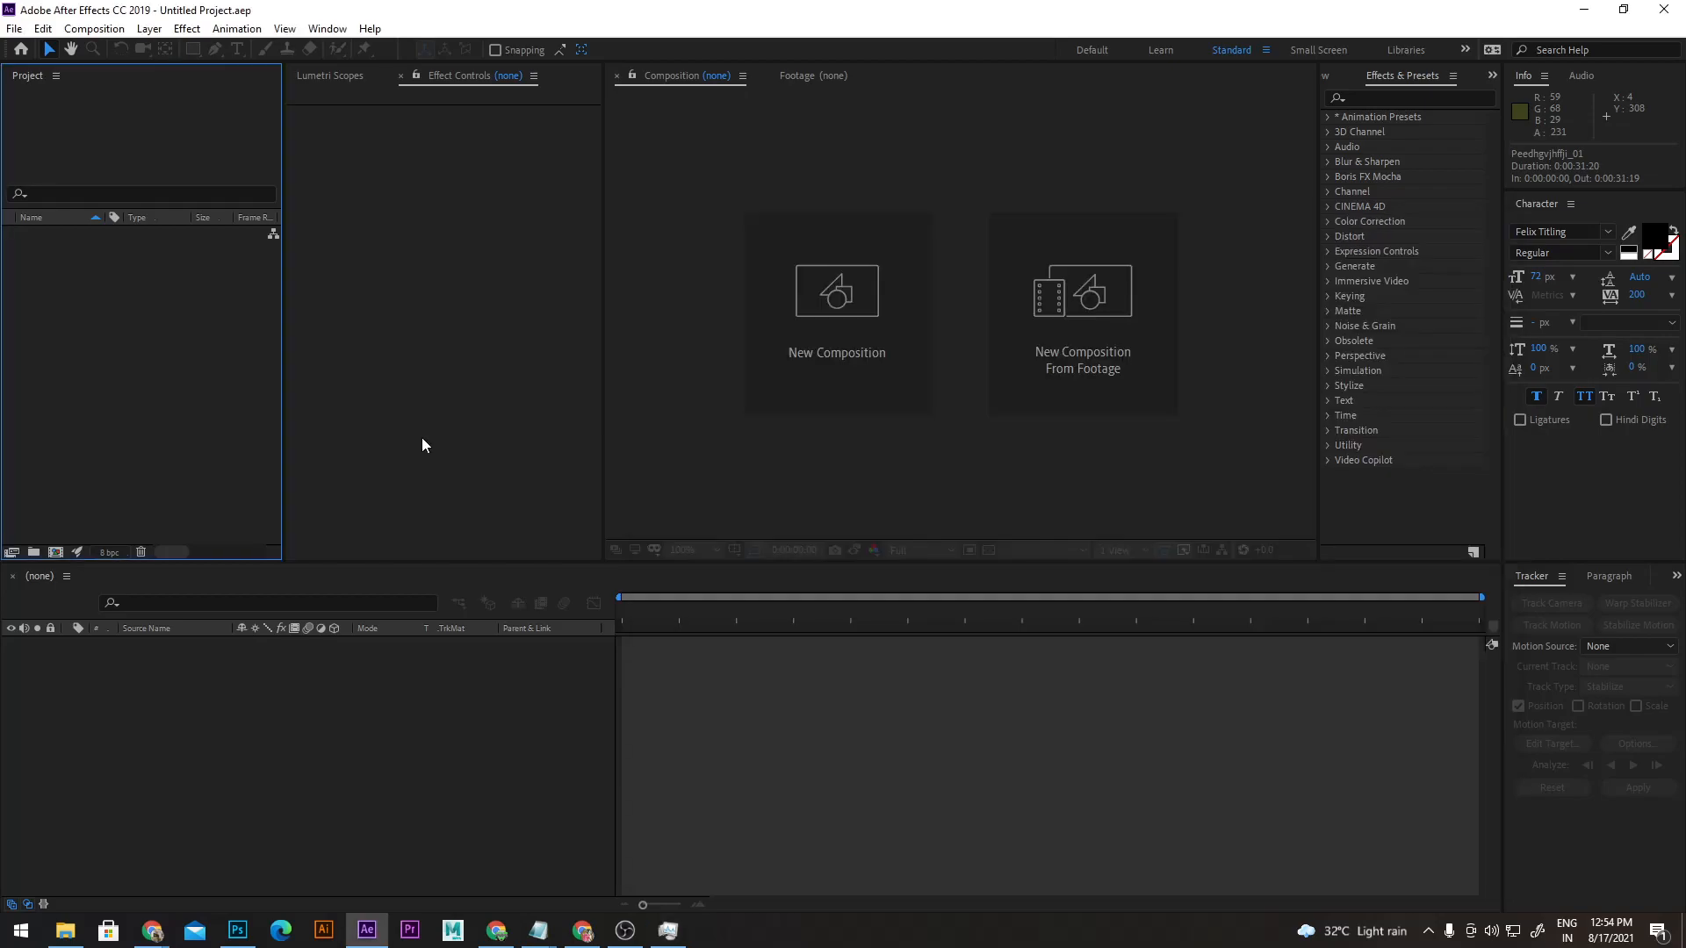
# - Import Pexels Videos 1448735.mp4, 1580455.mp4, 1840201.mp4 and production ID_3750624.mp4 as footage
pyautogui.doubleClick(146, 275)
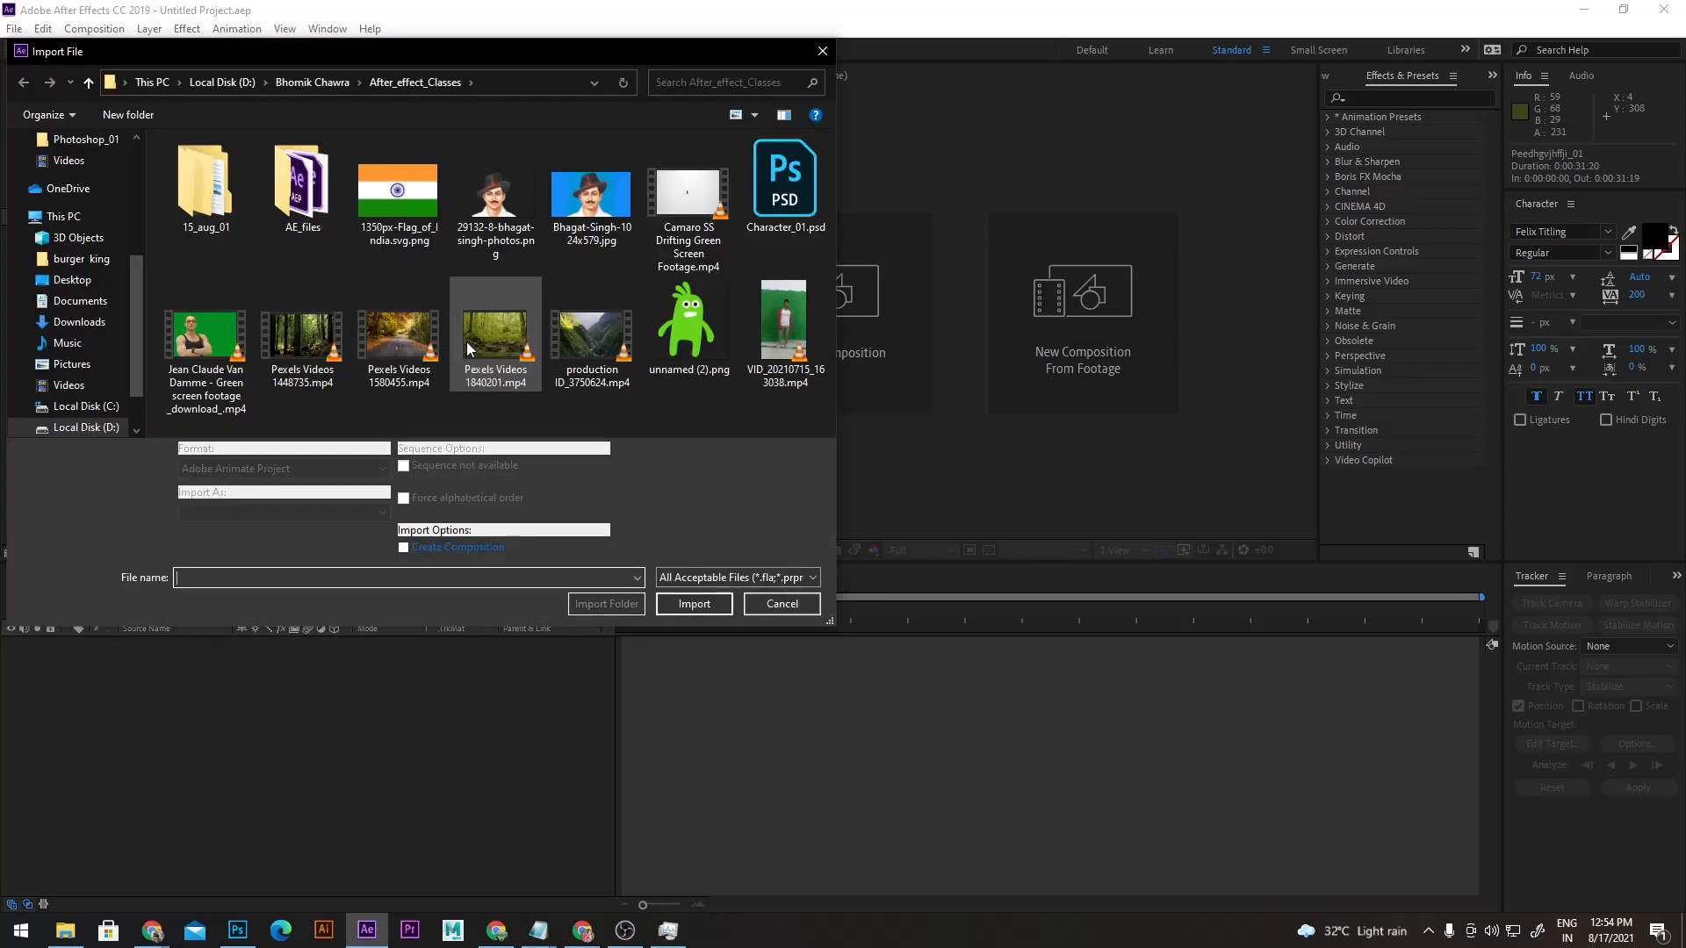
pyautogui.press('Right')
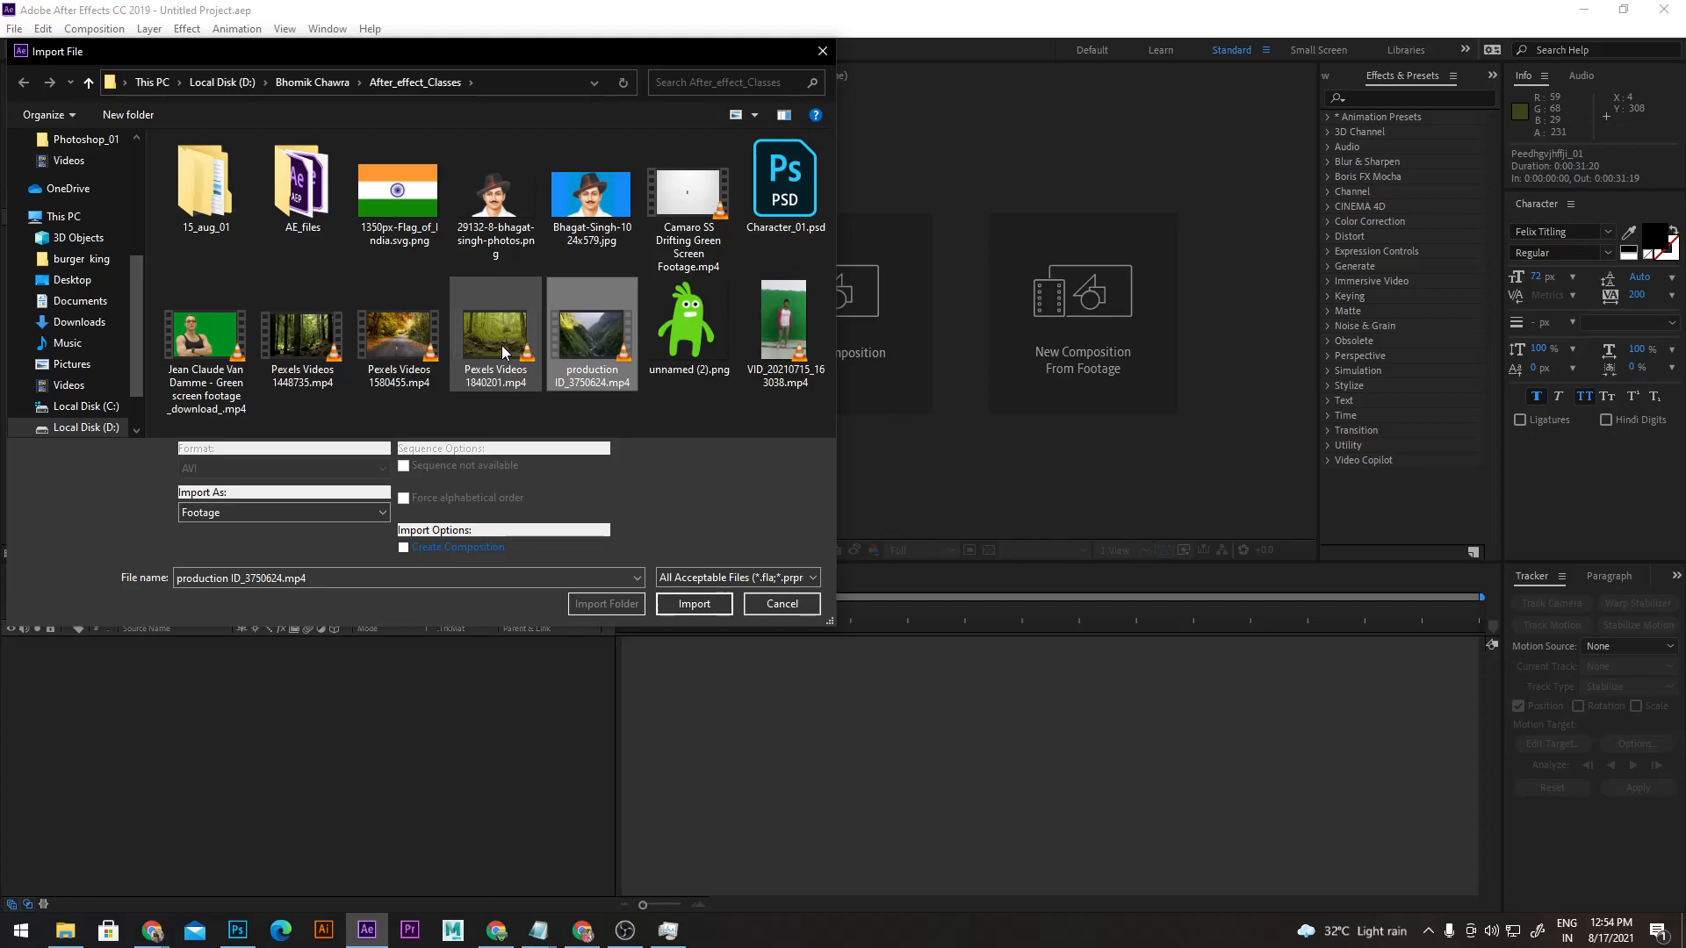
pyautogui.hotkey('shift', 'Left')
pyautogui.hotkey('shift', 'Left')
pyautogui.hotkey('shift', 'Left')
pyautogui.click(692, 604)
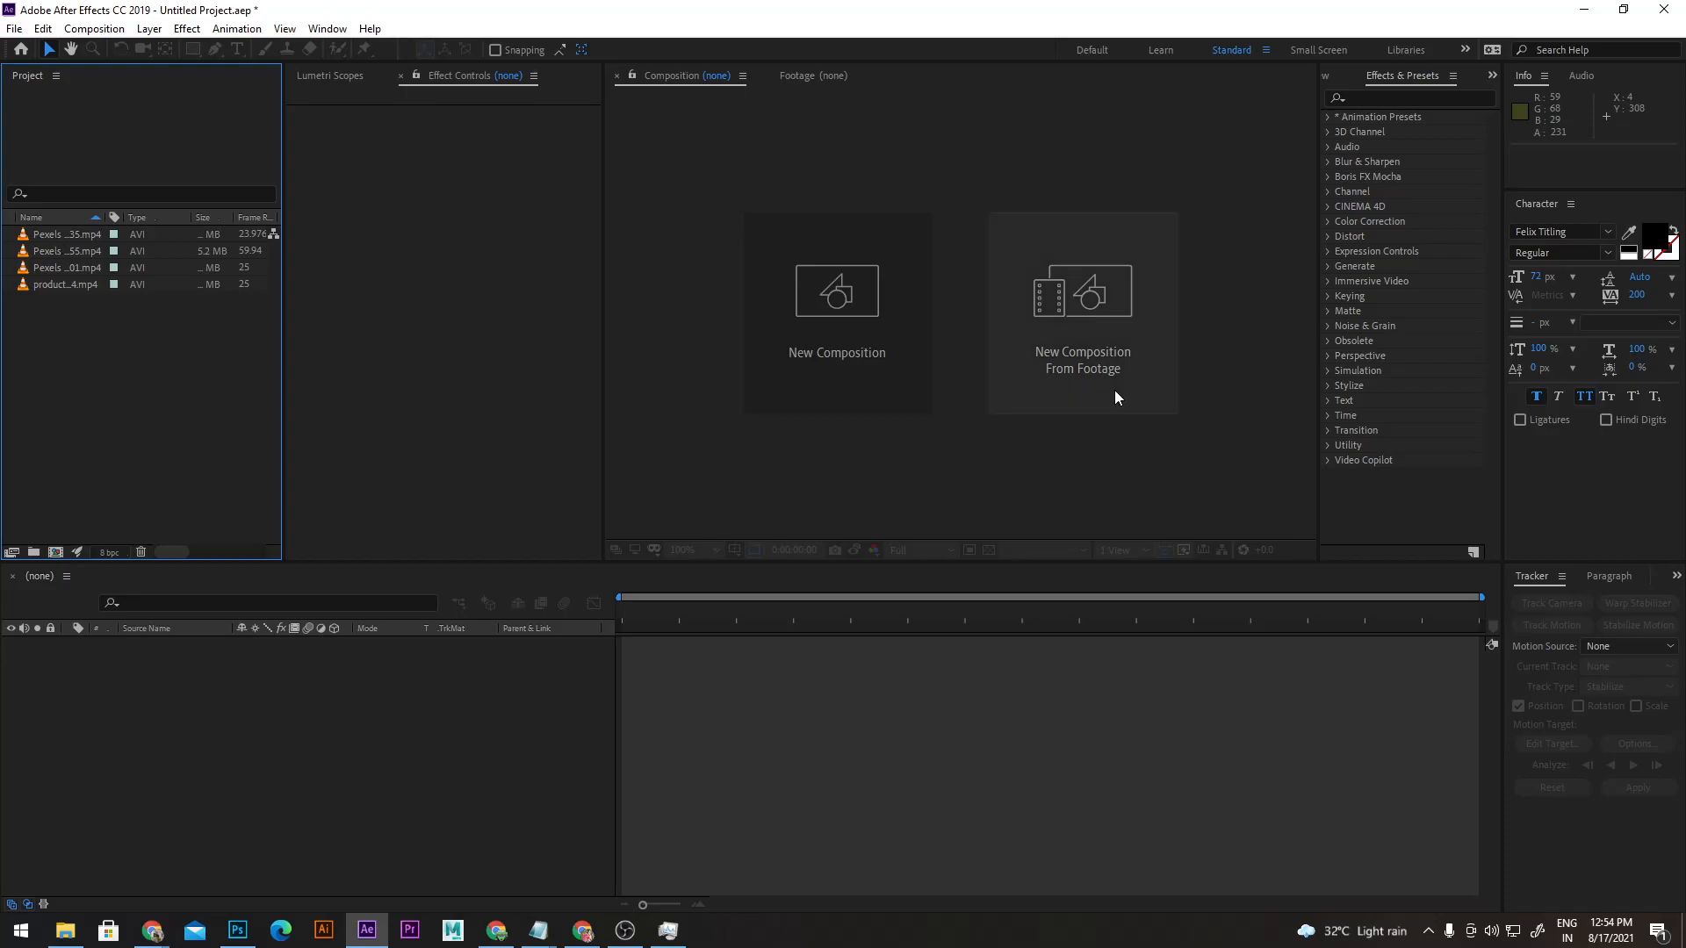
# - Leave the new composition uncreated and open Pexels Videos 1448735.mp4 in the footage viewer
pyautogui.hotkey('ctrl', 'n')
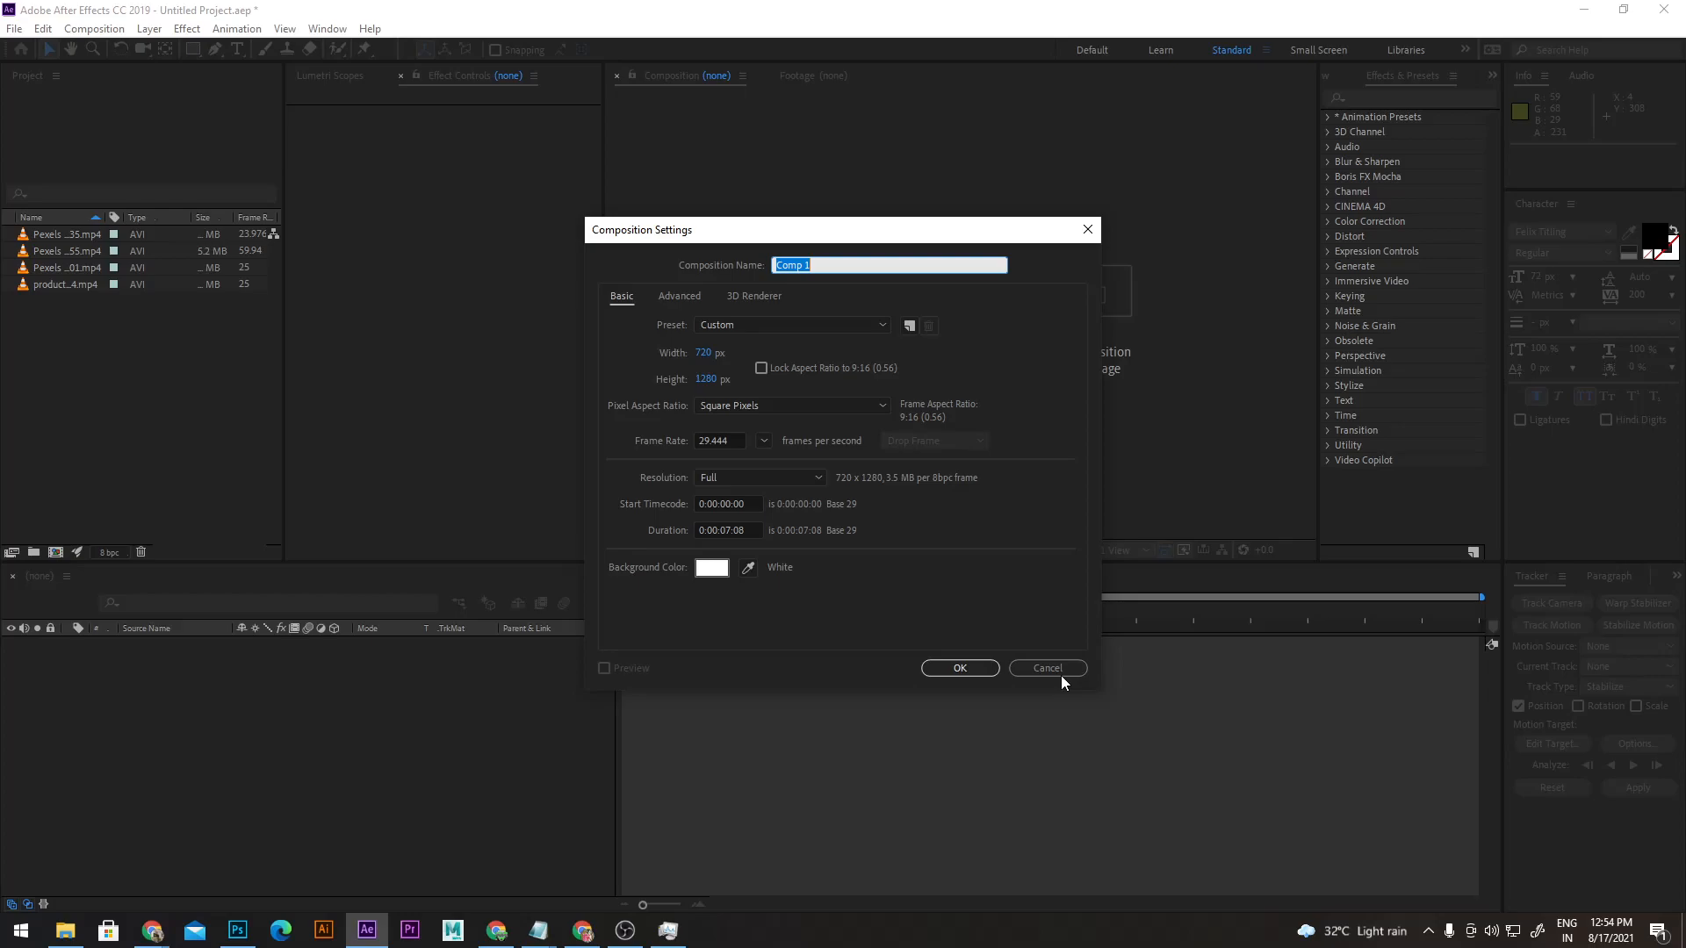
pyautogui.click(1059, 674)
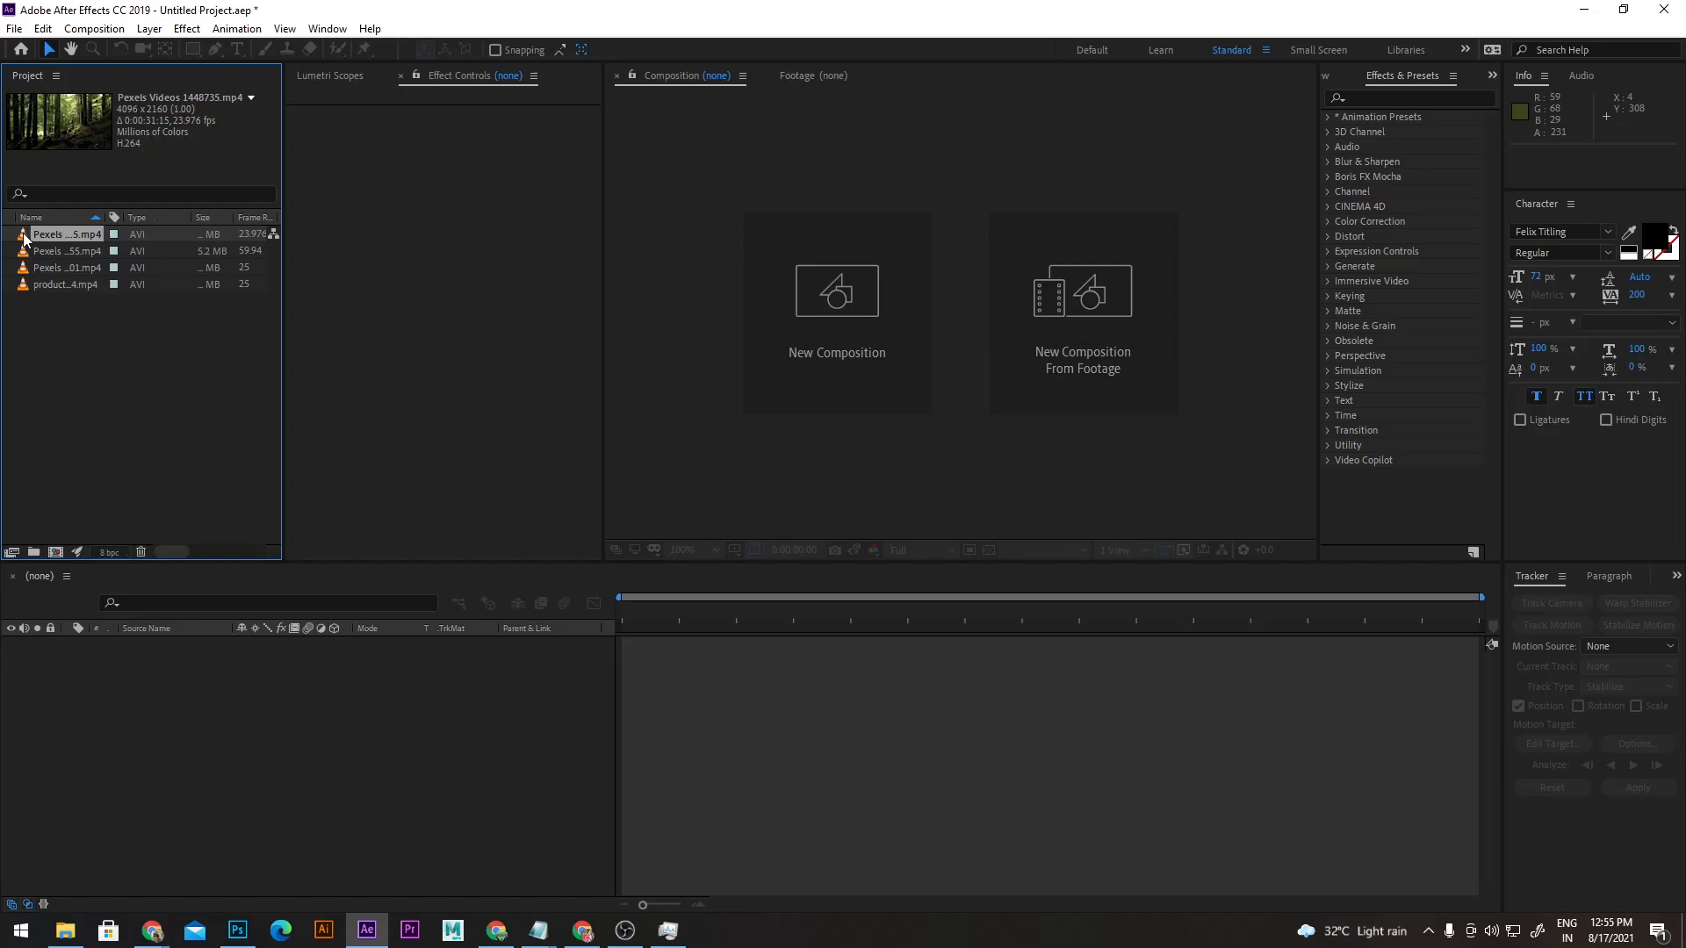
pyautogui.doubleClick(24, 235)
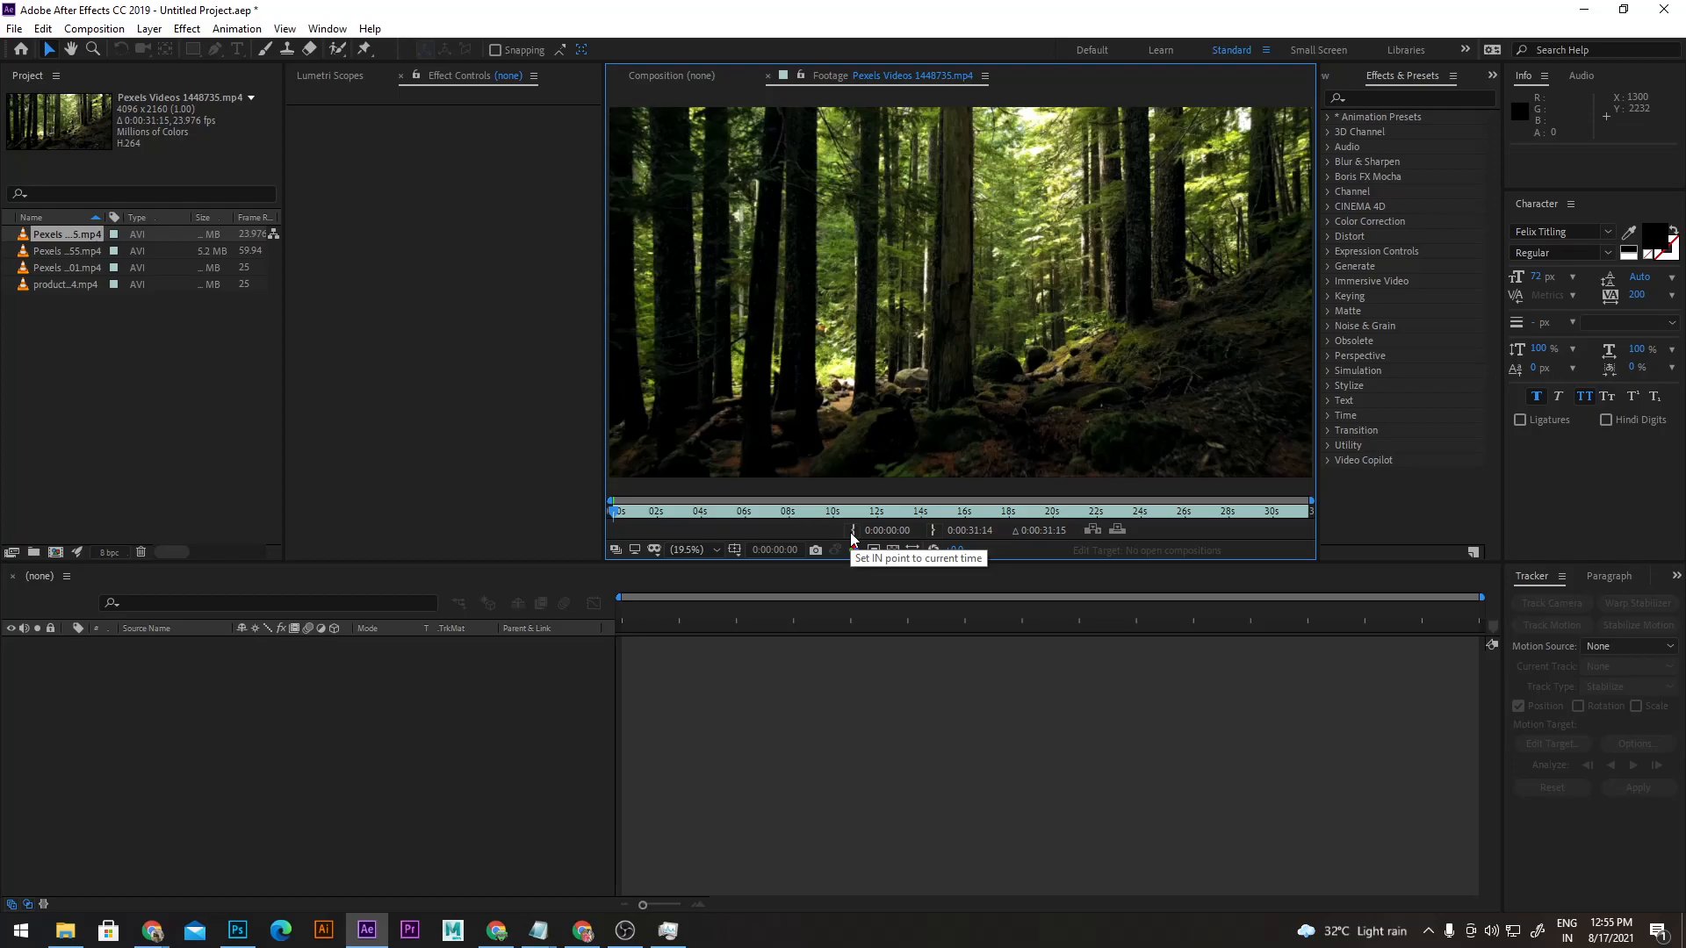
# - Try setting the forest clip's In point to 0:00:05:23 and undo it
pyautogui.click(744, 519)
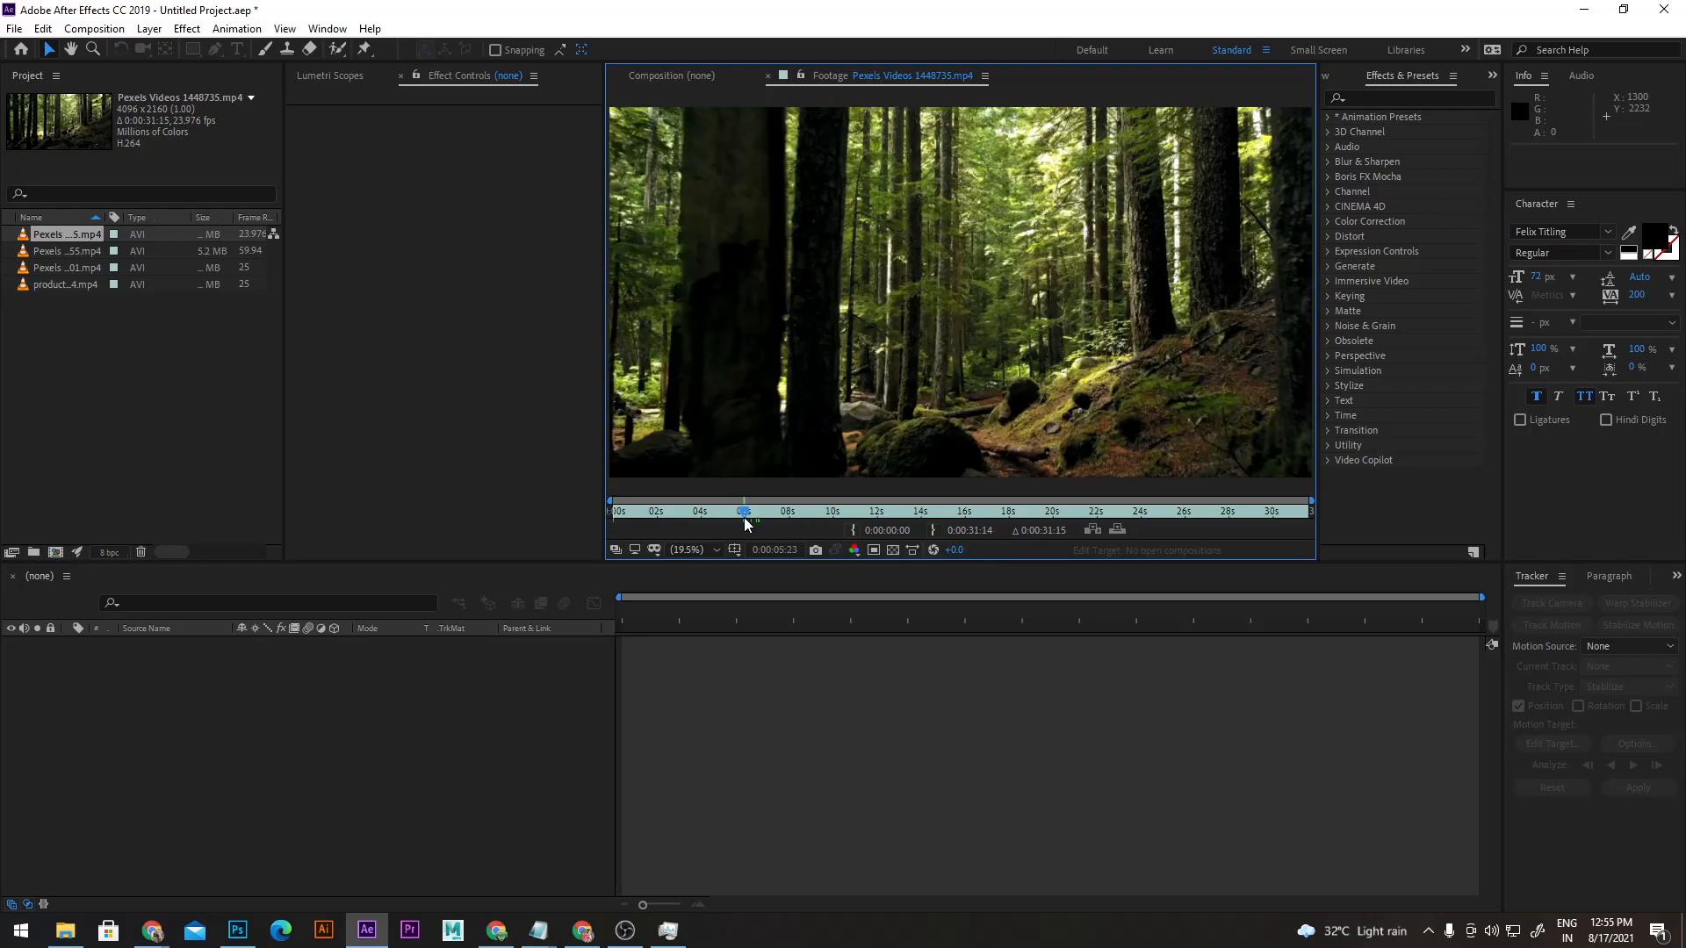
pyautogui.hotkey('alt', '[')
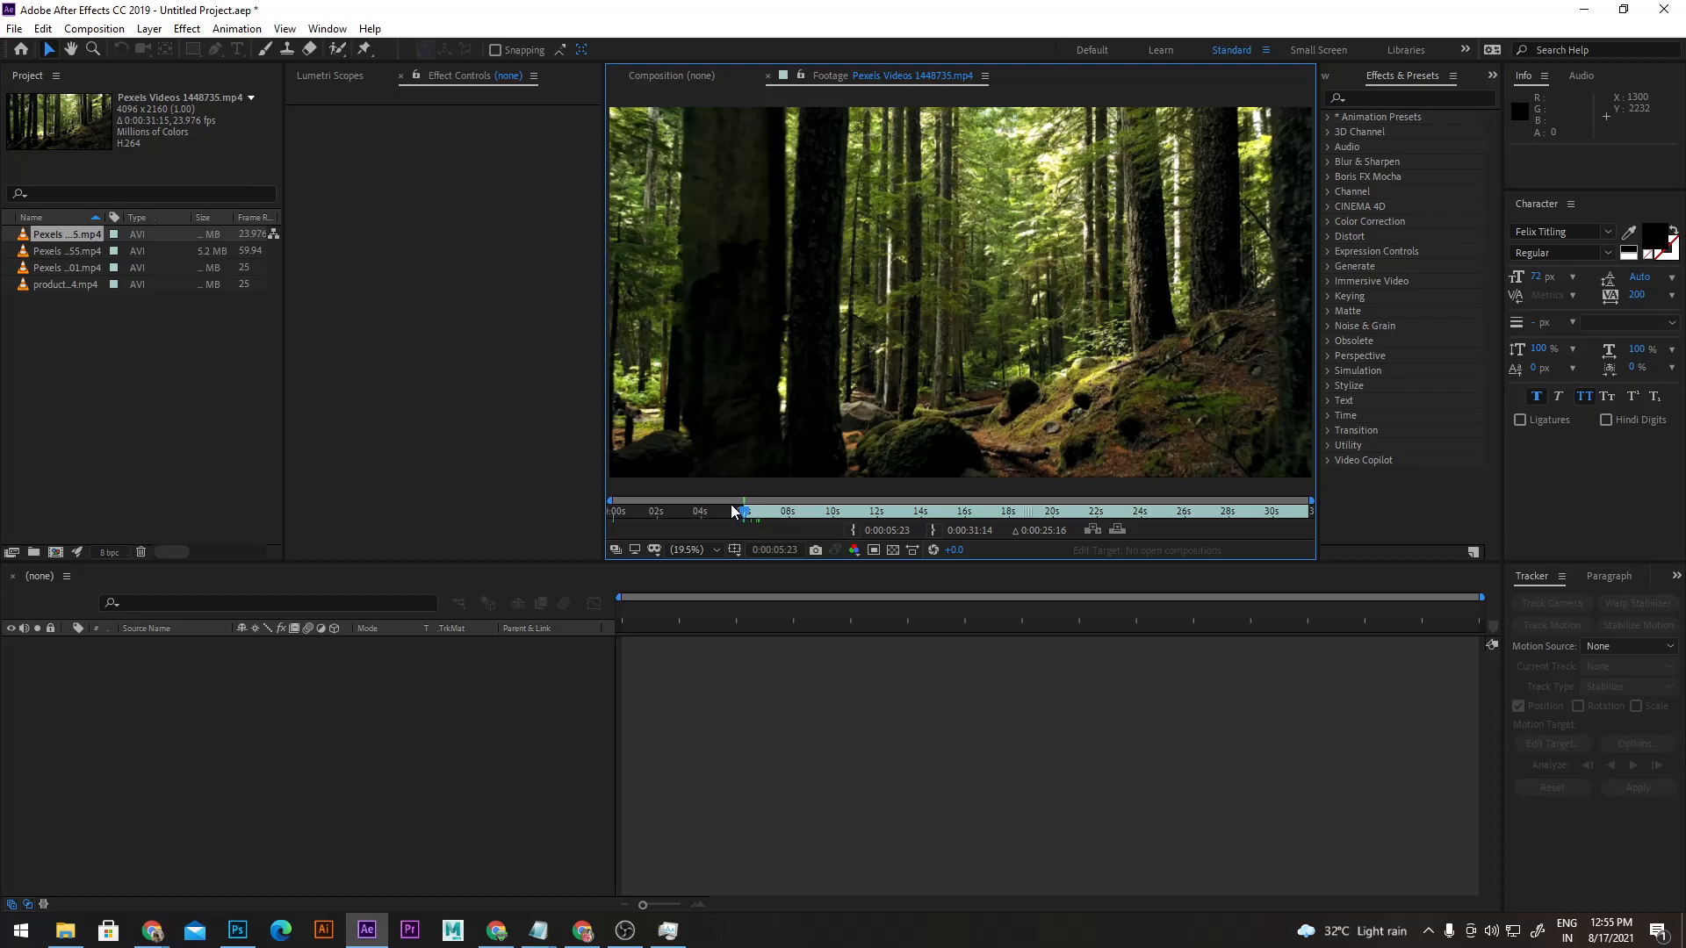
pyautogui.hotkey('ctrl', 'z')
# - Scrub through the forest clip and set its In point to 0:00:12:00
pyautogui.click(656, 518)
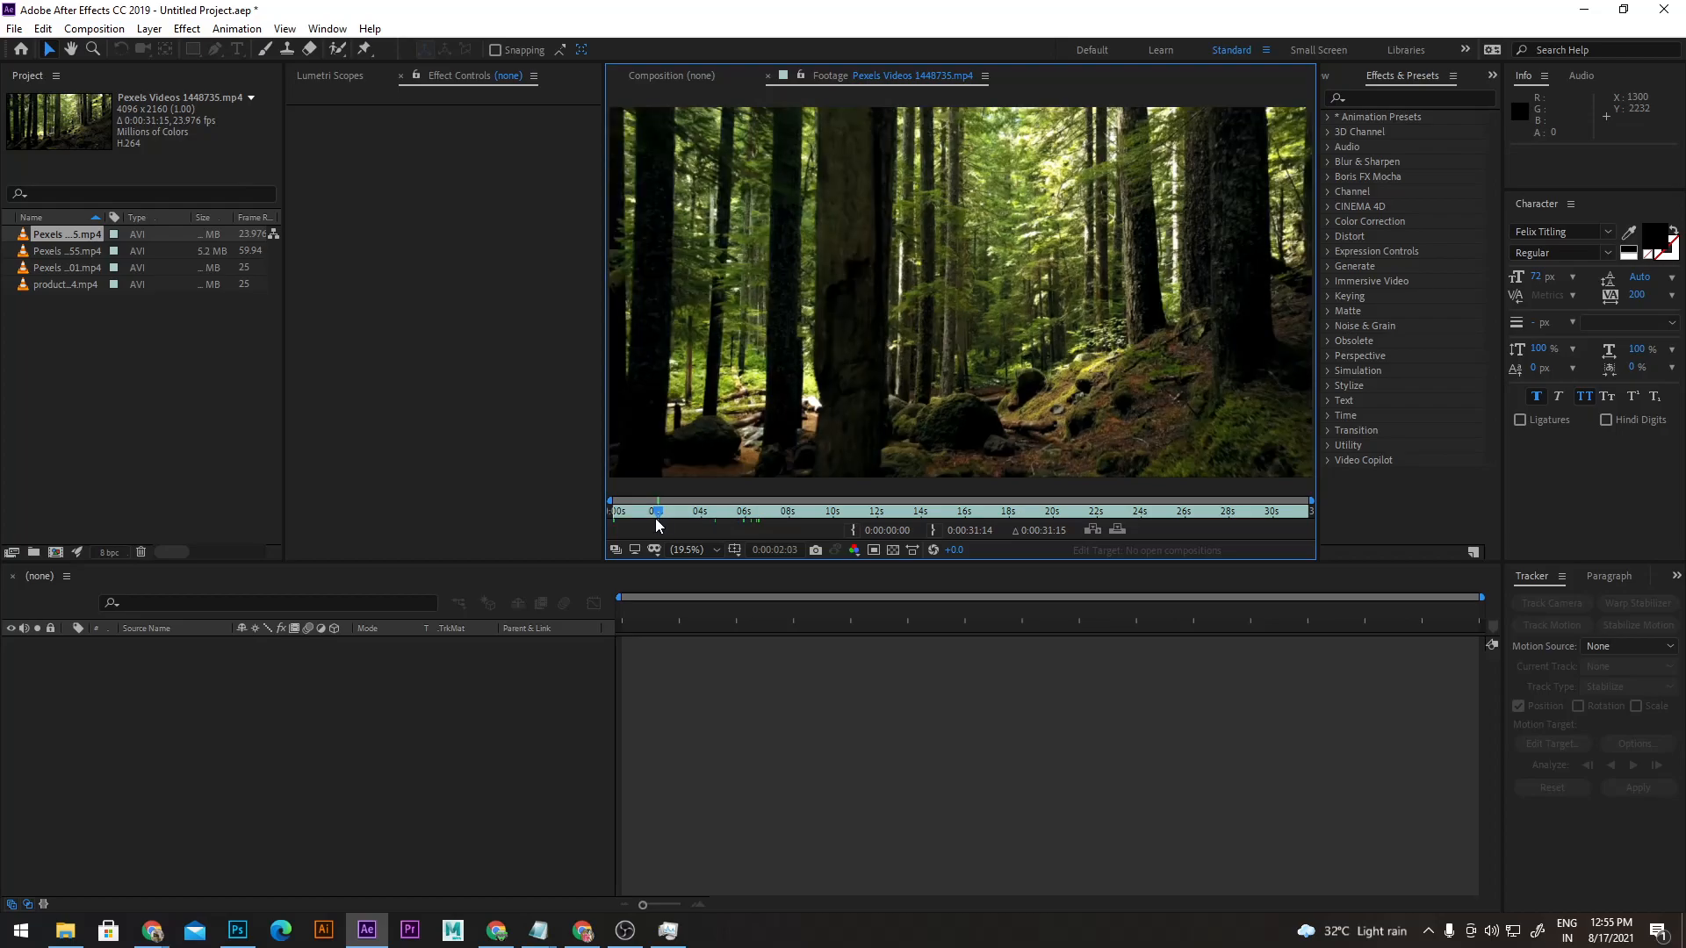
pyautogui.moveTo(656, 519); pyautogui.dragTo(1275, 541)
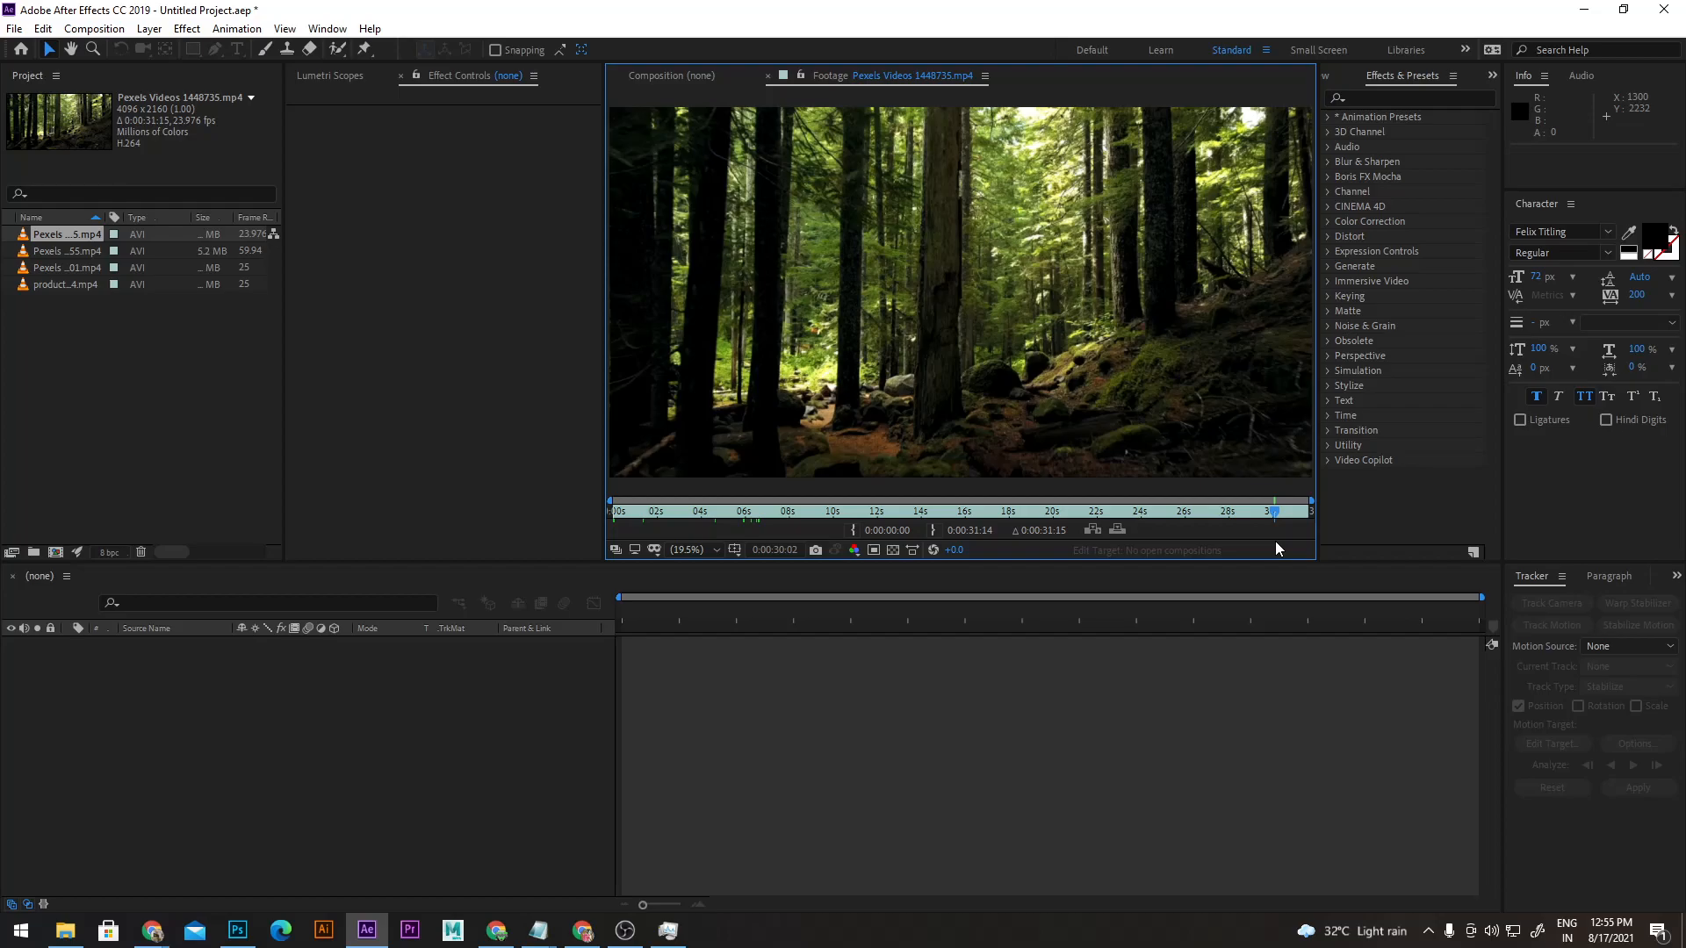
pyautogui.moveTo(1275, 541); pyautogui.dragTo(777, 545)
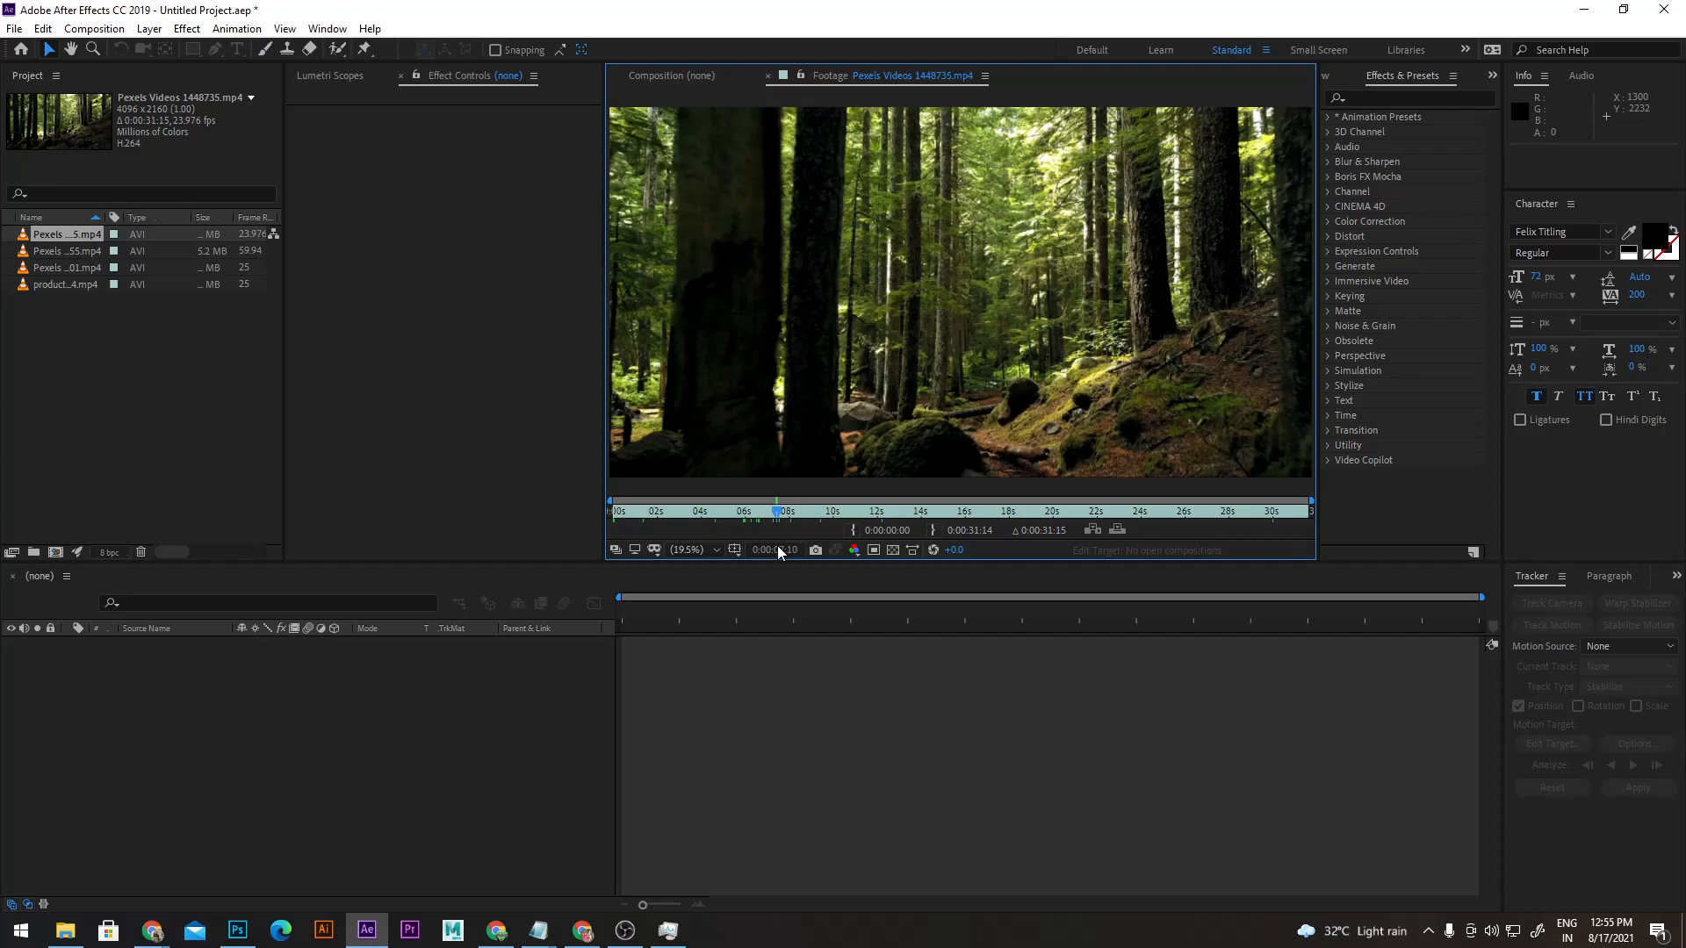
pyautogui.moveTo(777, 545); pyautogui.dragTo(848, 556)
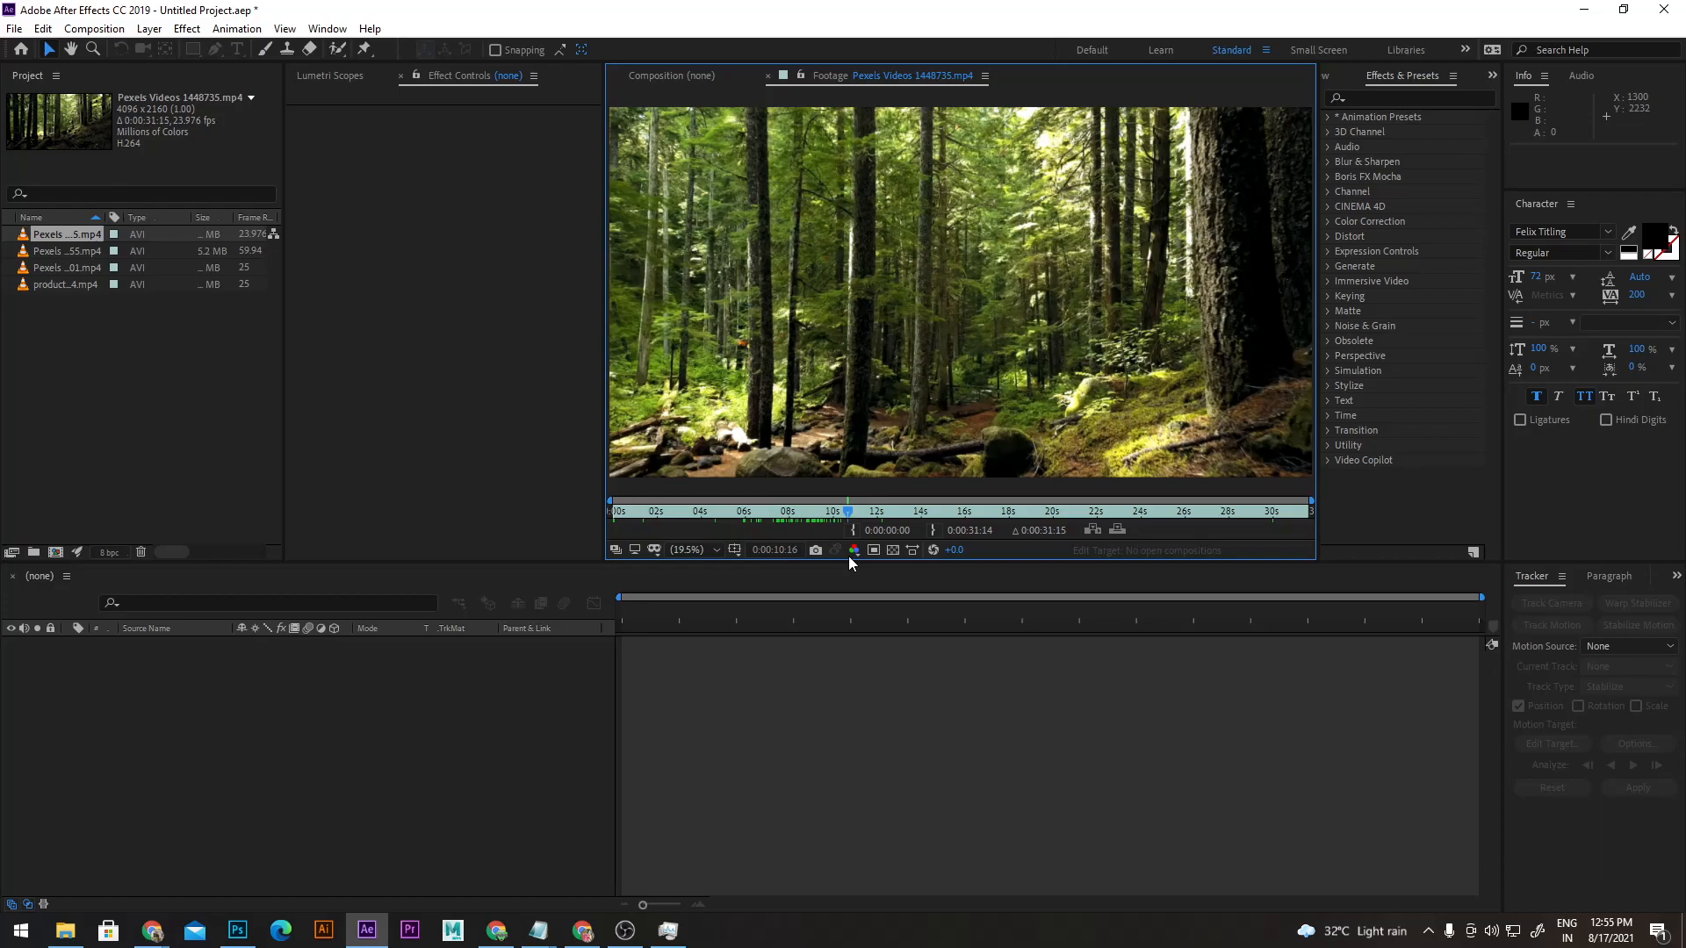
pyautogui.moveTo(849, 557); pyautogui.dragTo(878, 544)
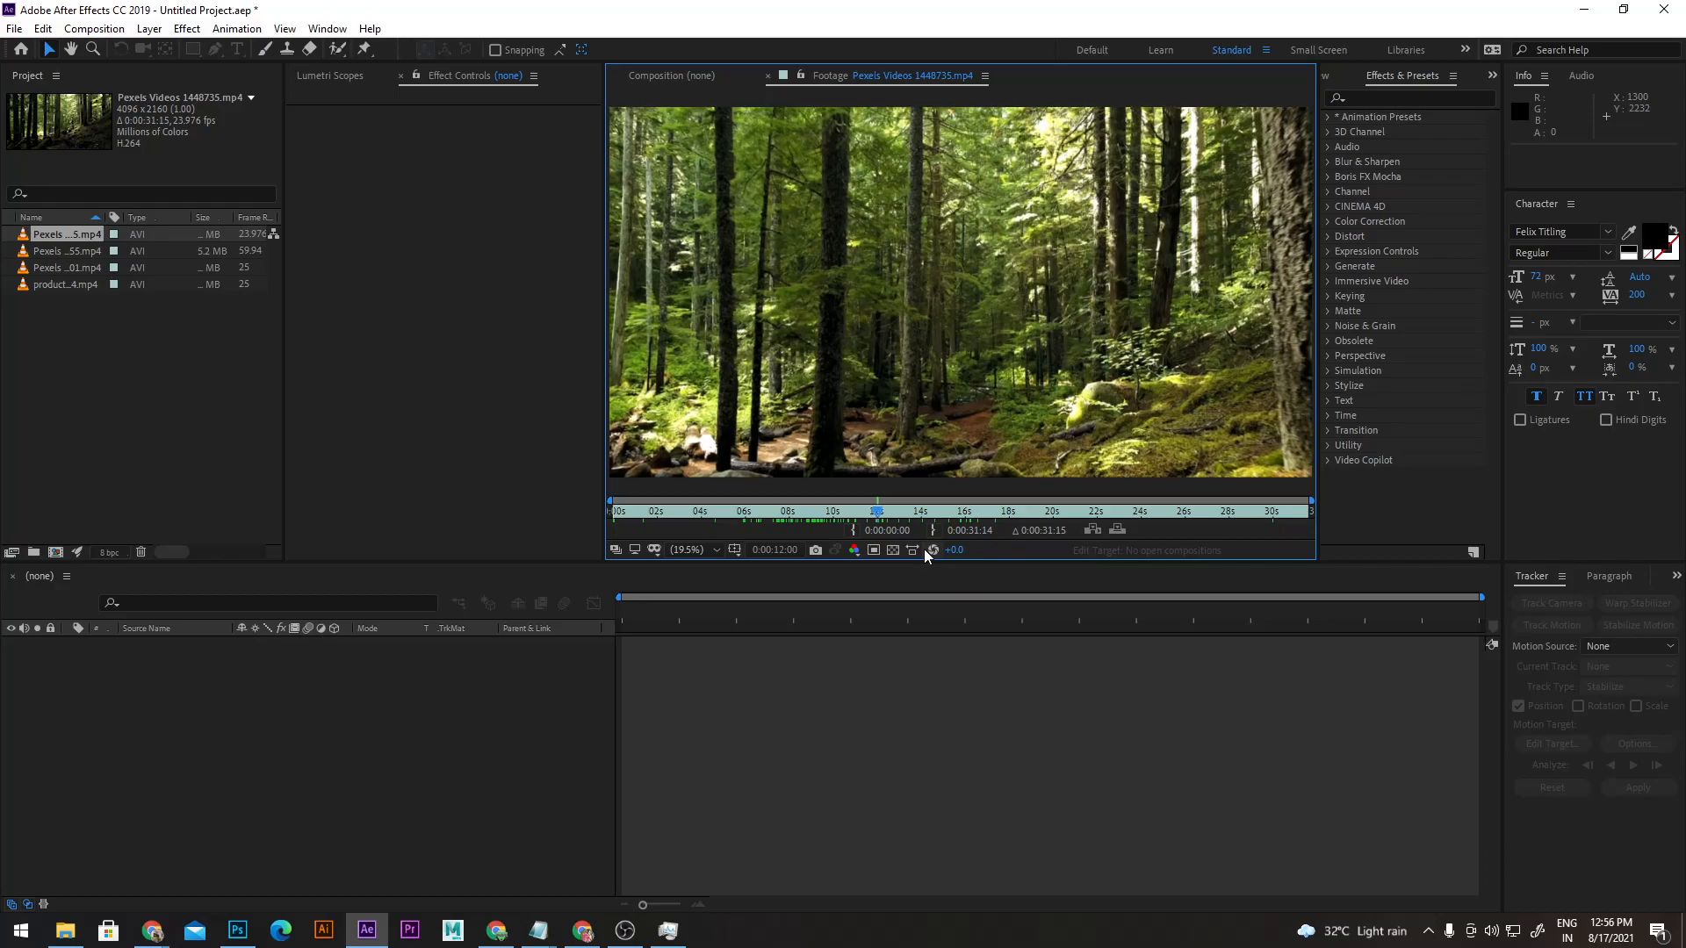
pyautogui.click(850, 529)
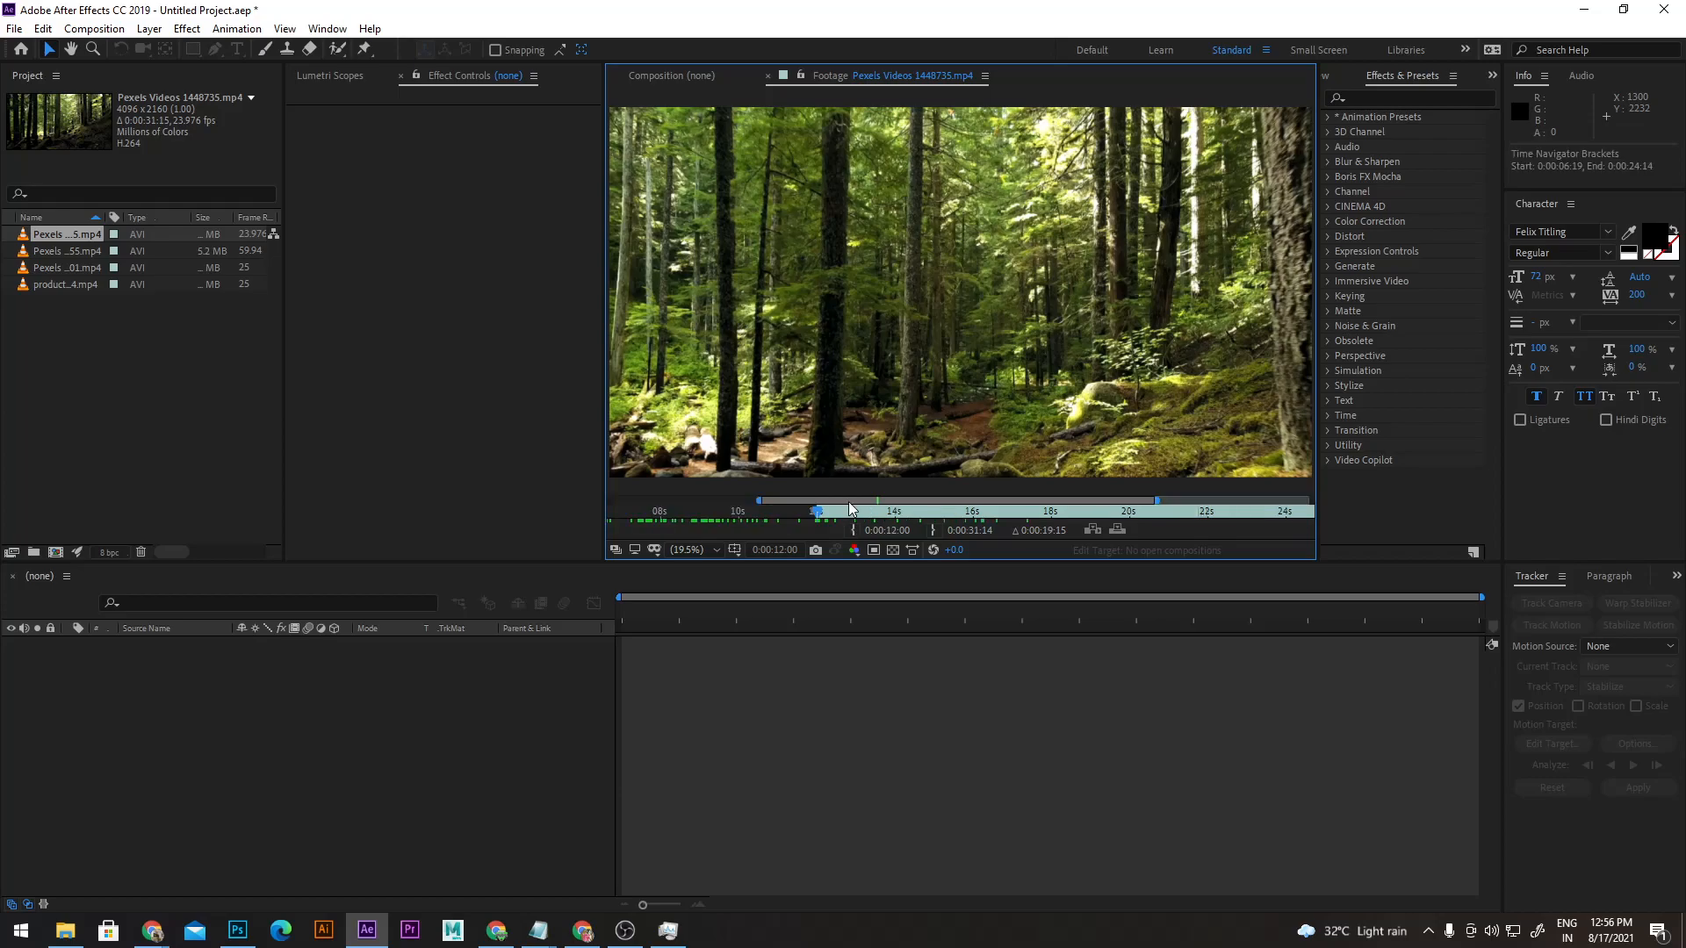
pyautogui.scroll(2, 821, 516)
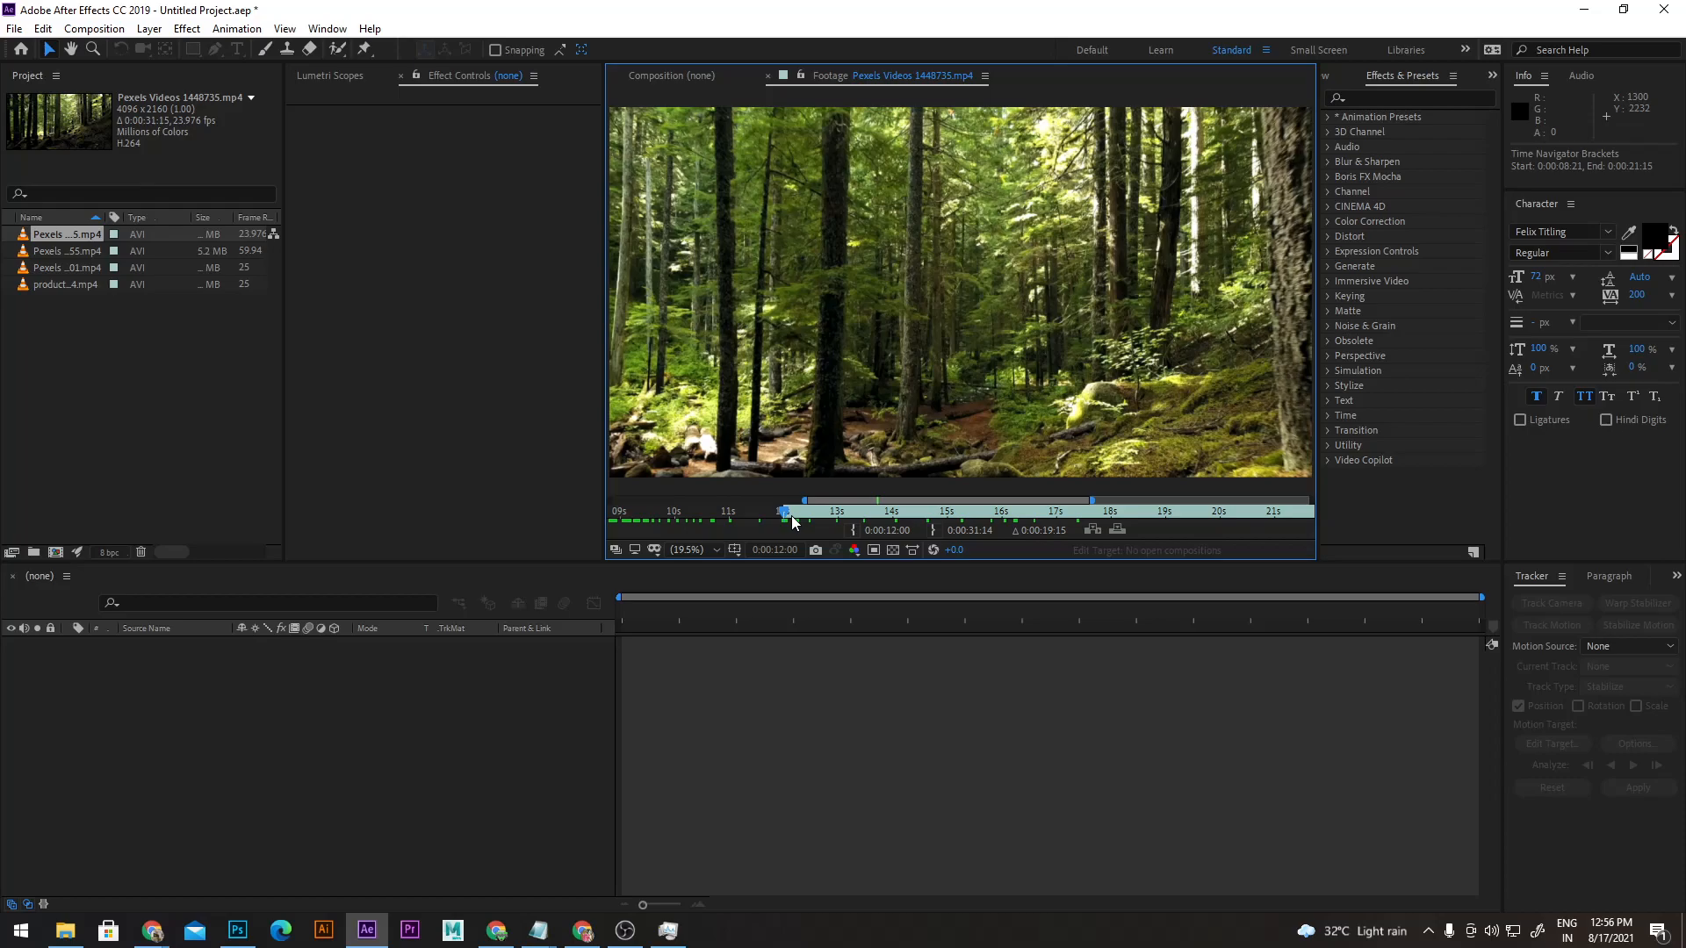
# - Set the forest clip's Out point to 0:00:18:00 and create a composition from the trimmed clip
pyautogui.moveTo(793, 520); pyautogui.dragTo(1111, 518)
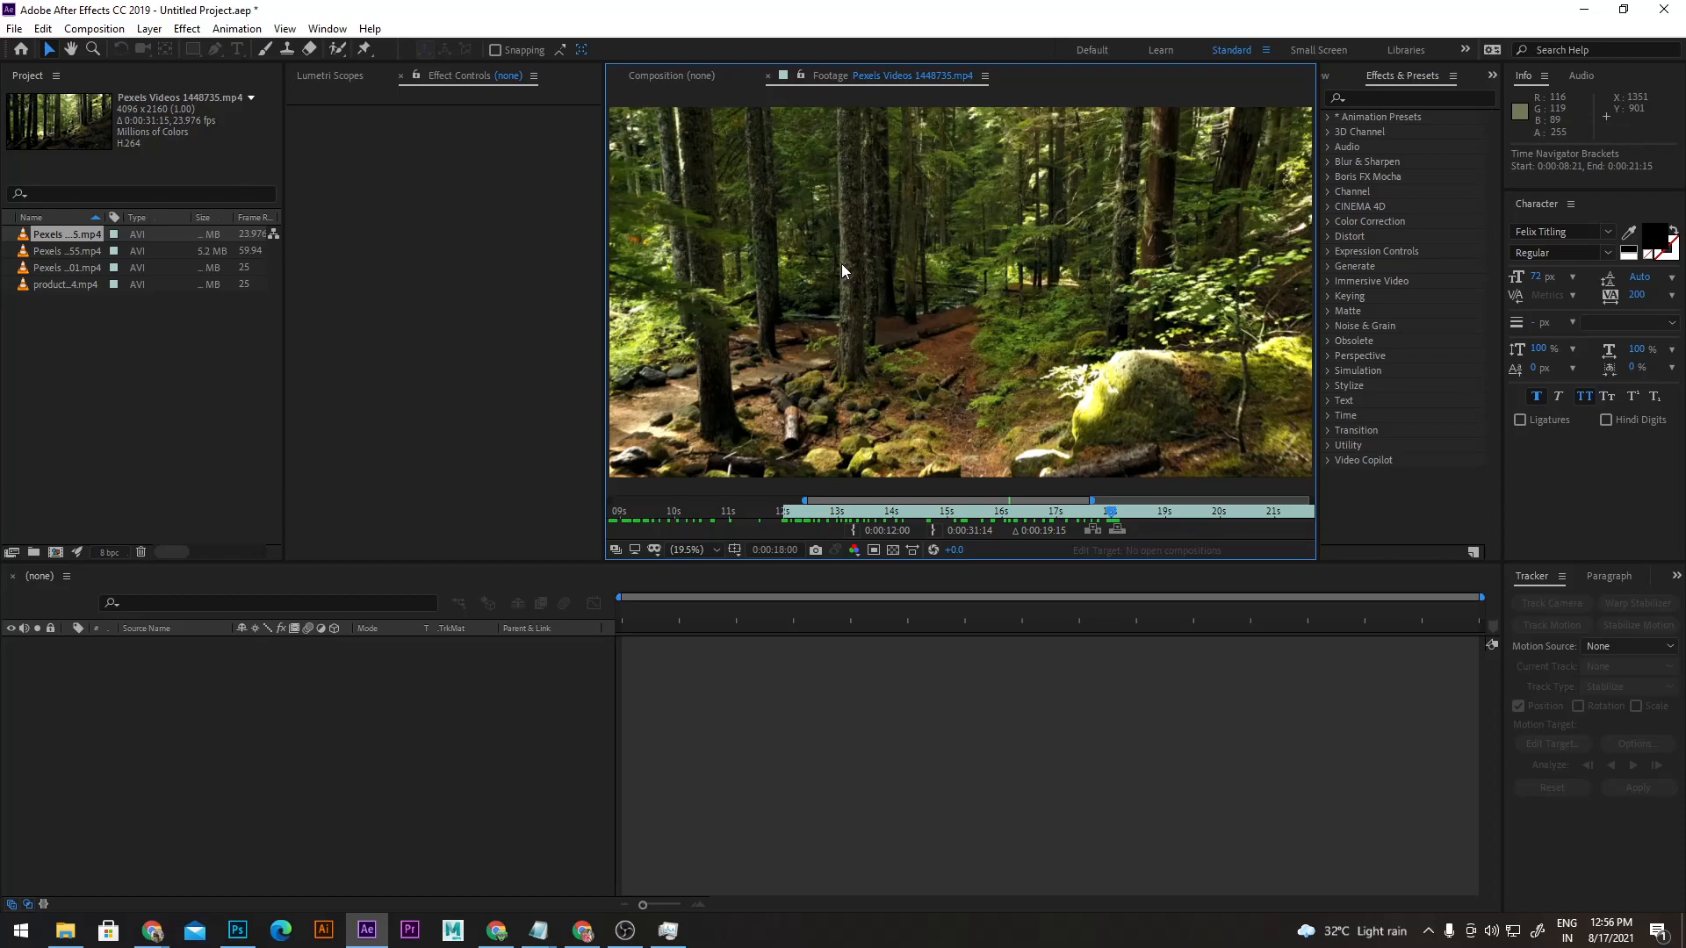
pyautogui.hotkey('alt', ']')
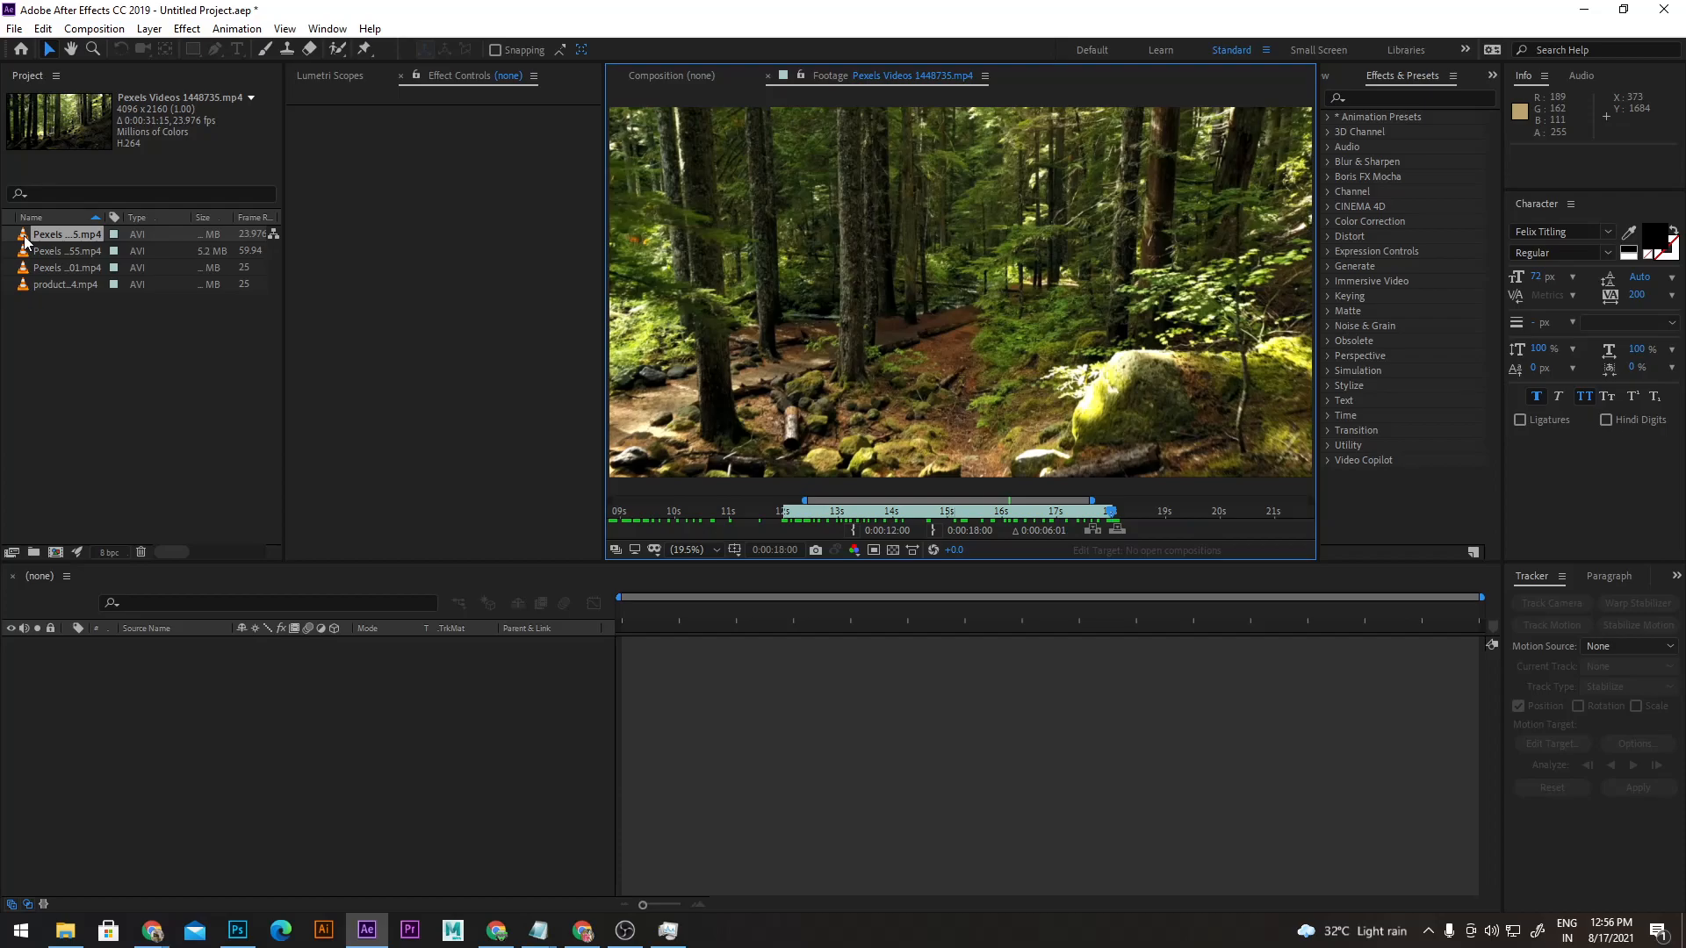
pyautogui.moveTo(24, 237); pyautogui.dragTo(54, 553)
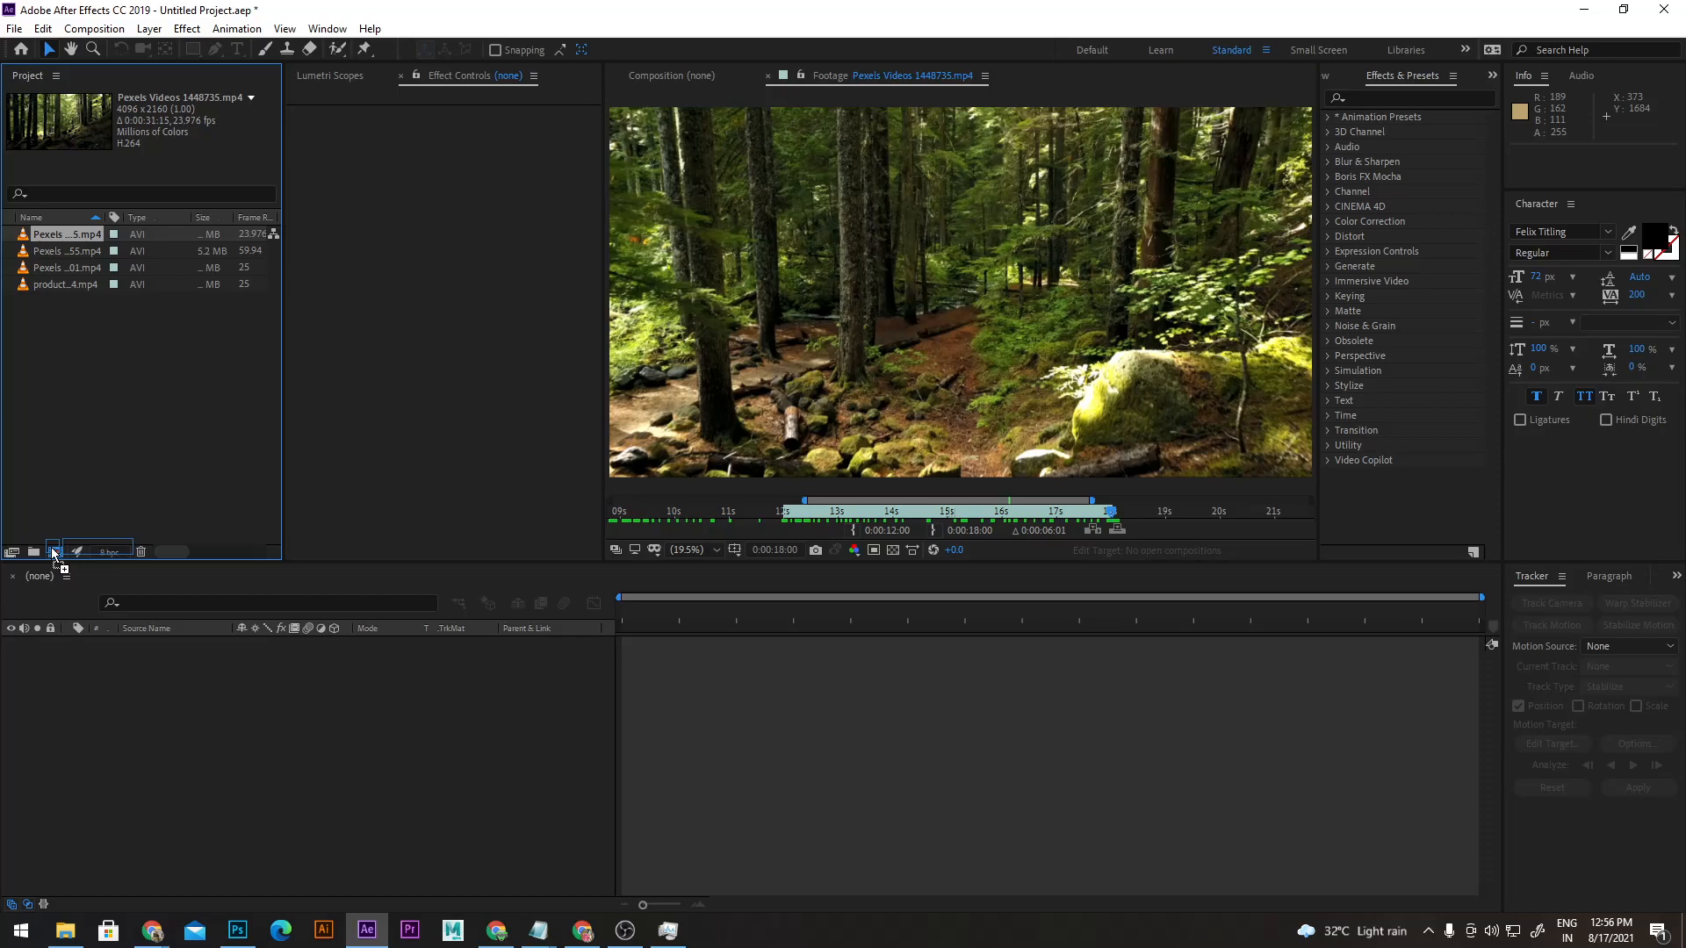
pyautogui.moveTo(53, 551); pyautogui.dragTo(53, 551)
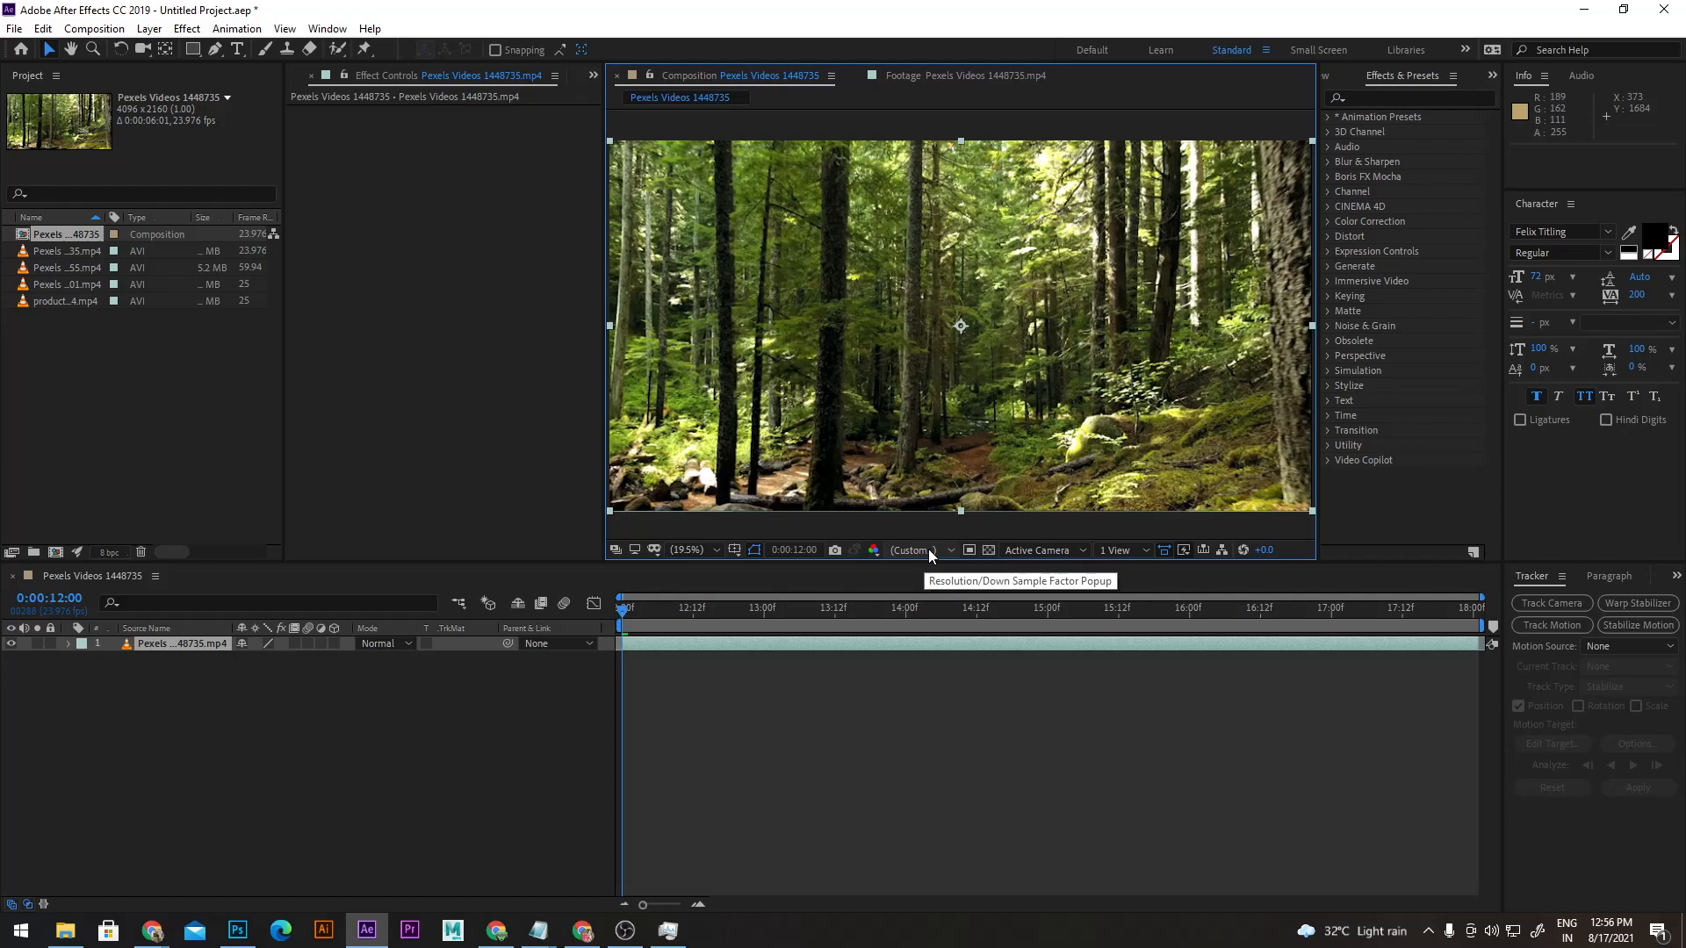
# - Duplicate the forest layer, naming the lower layer Forest_Junggleele_01 and the upper one Tree_01
pyautogui.click(157, 649)
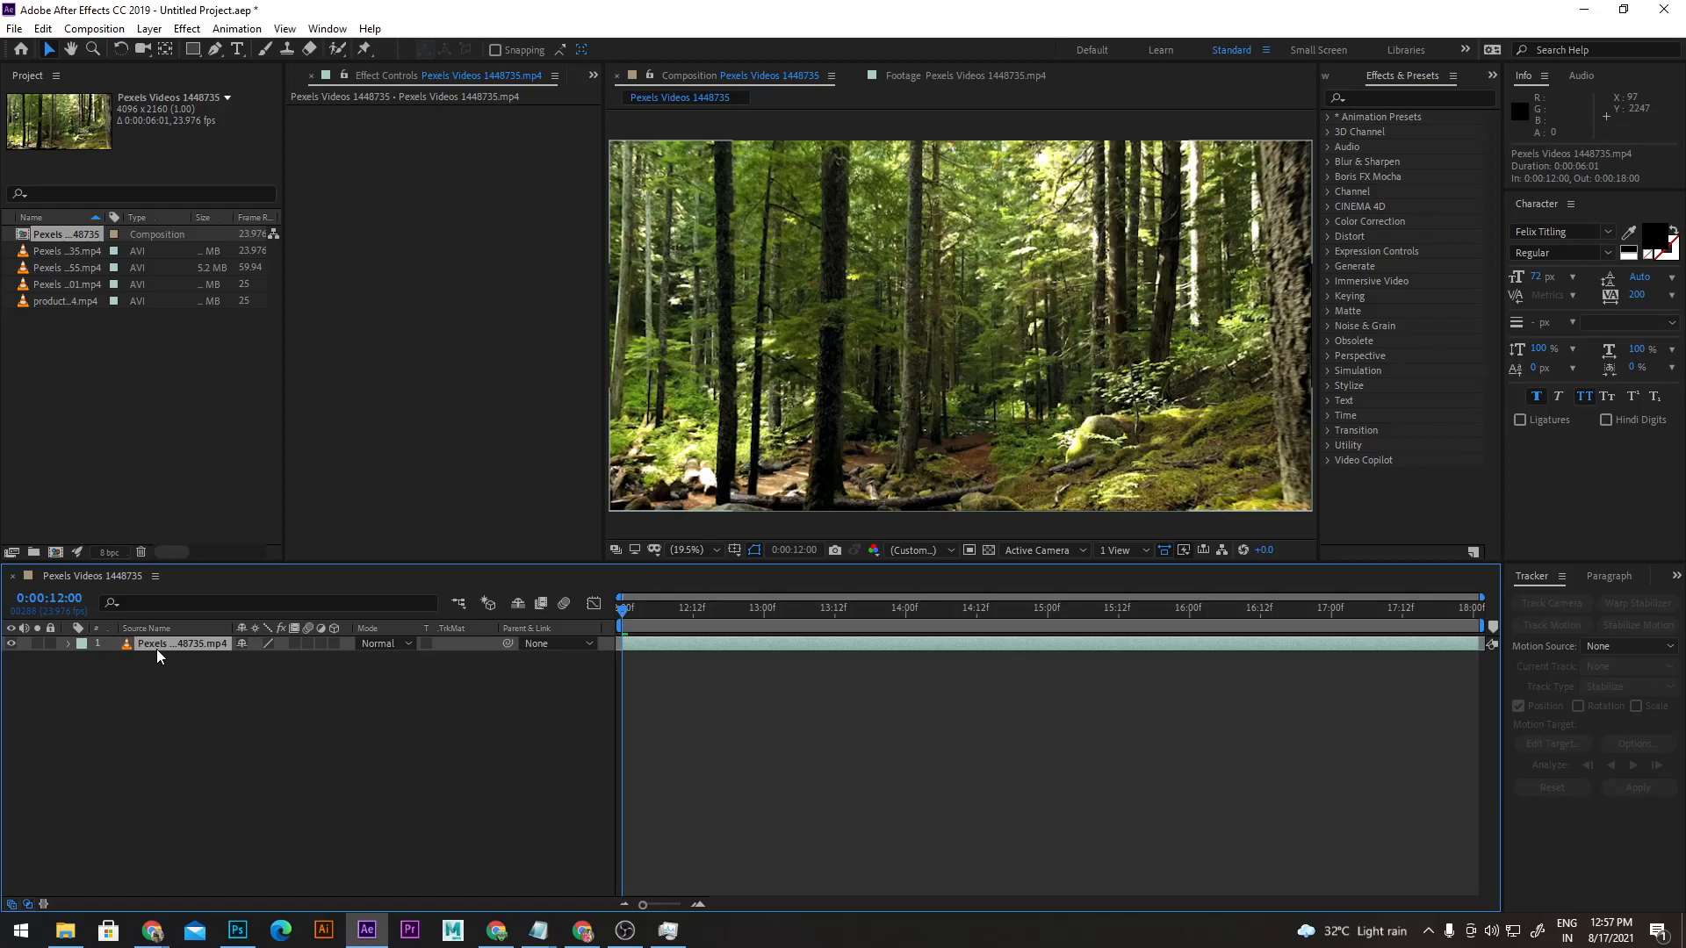
pyautogui.click(162, 644)
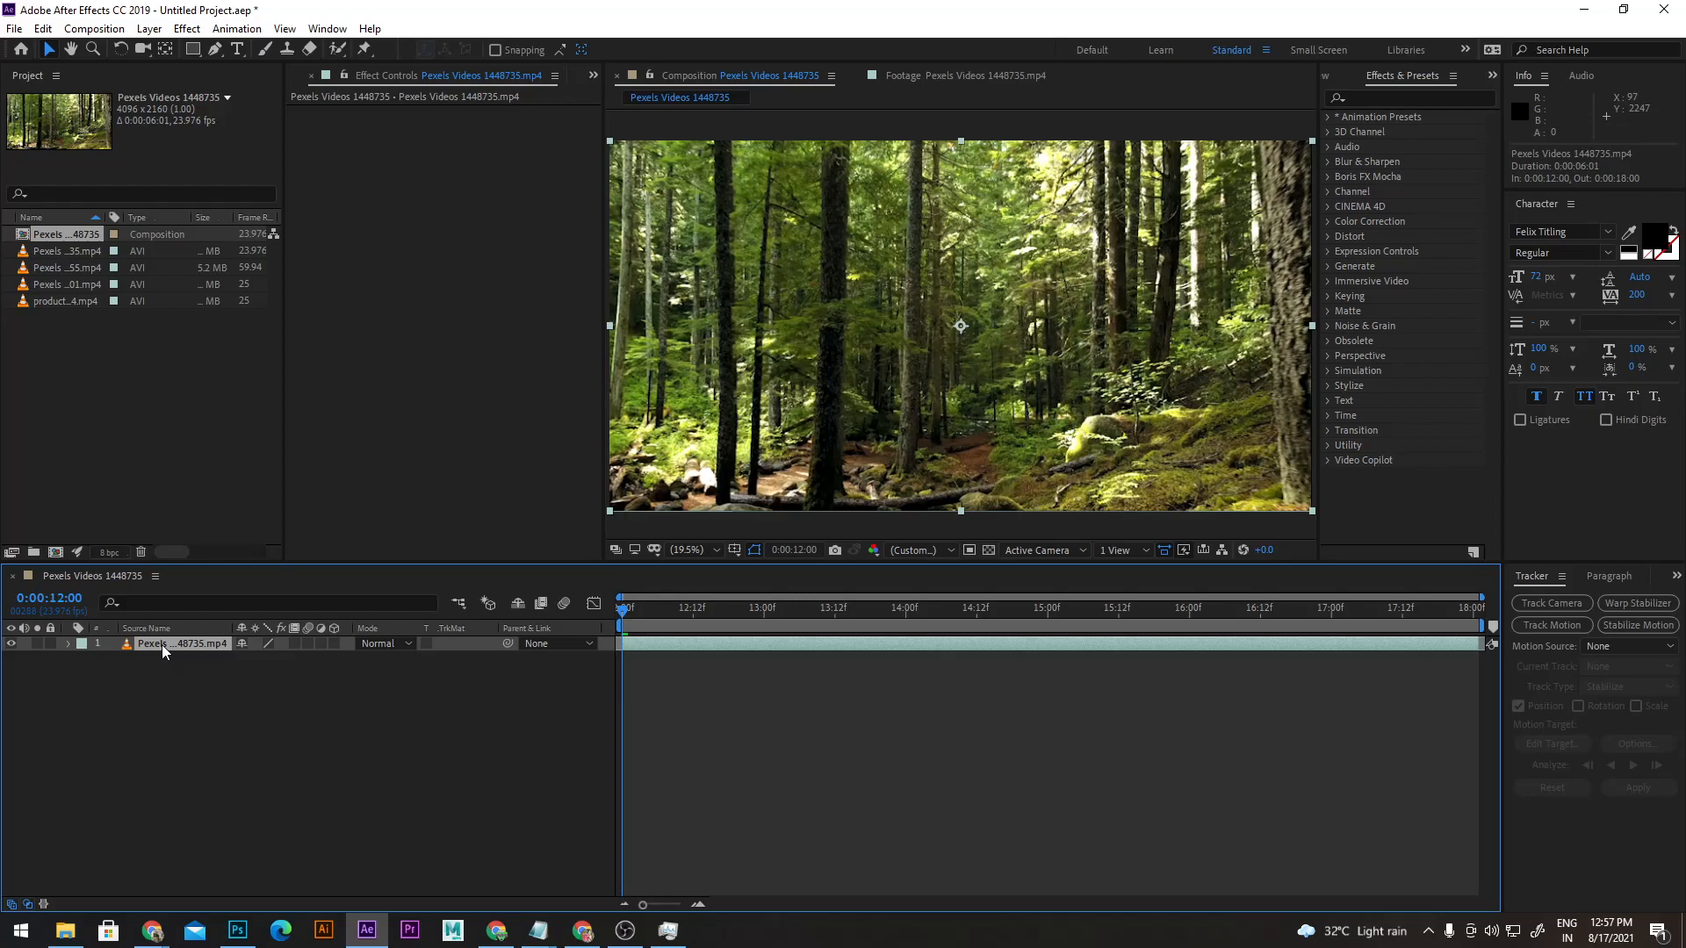
pyautogui.hotkey('ctrl', 'd')
pyautogui.press('Return')
pyautogui.write('Forest')
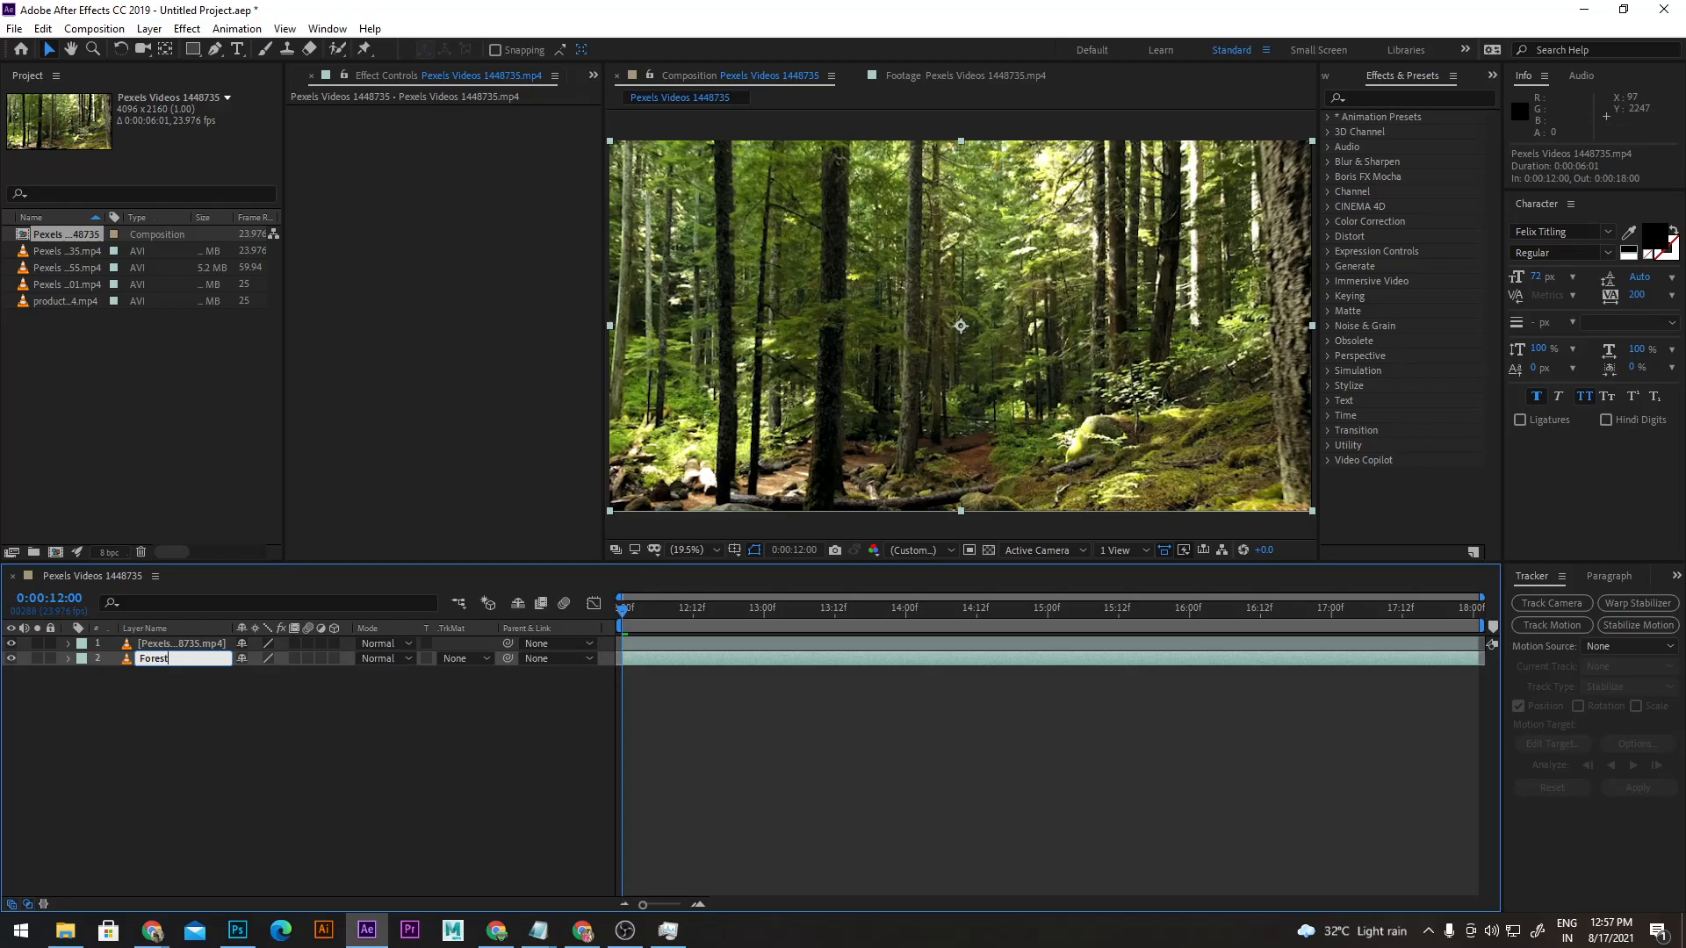
pyautogui.write('_Jungg')
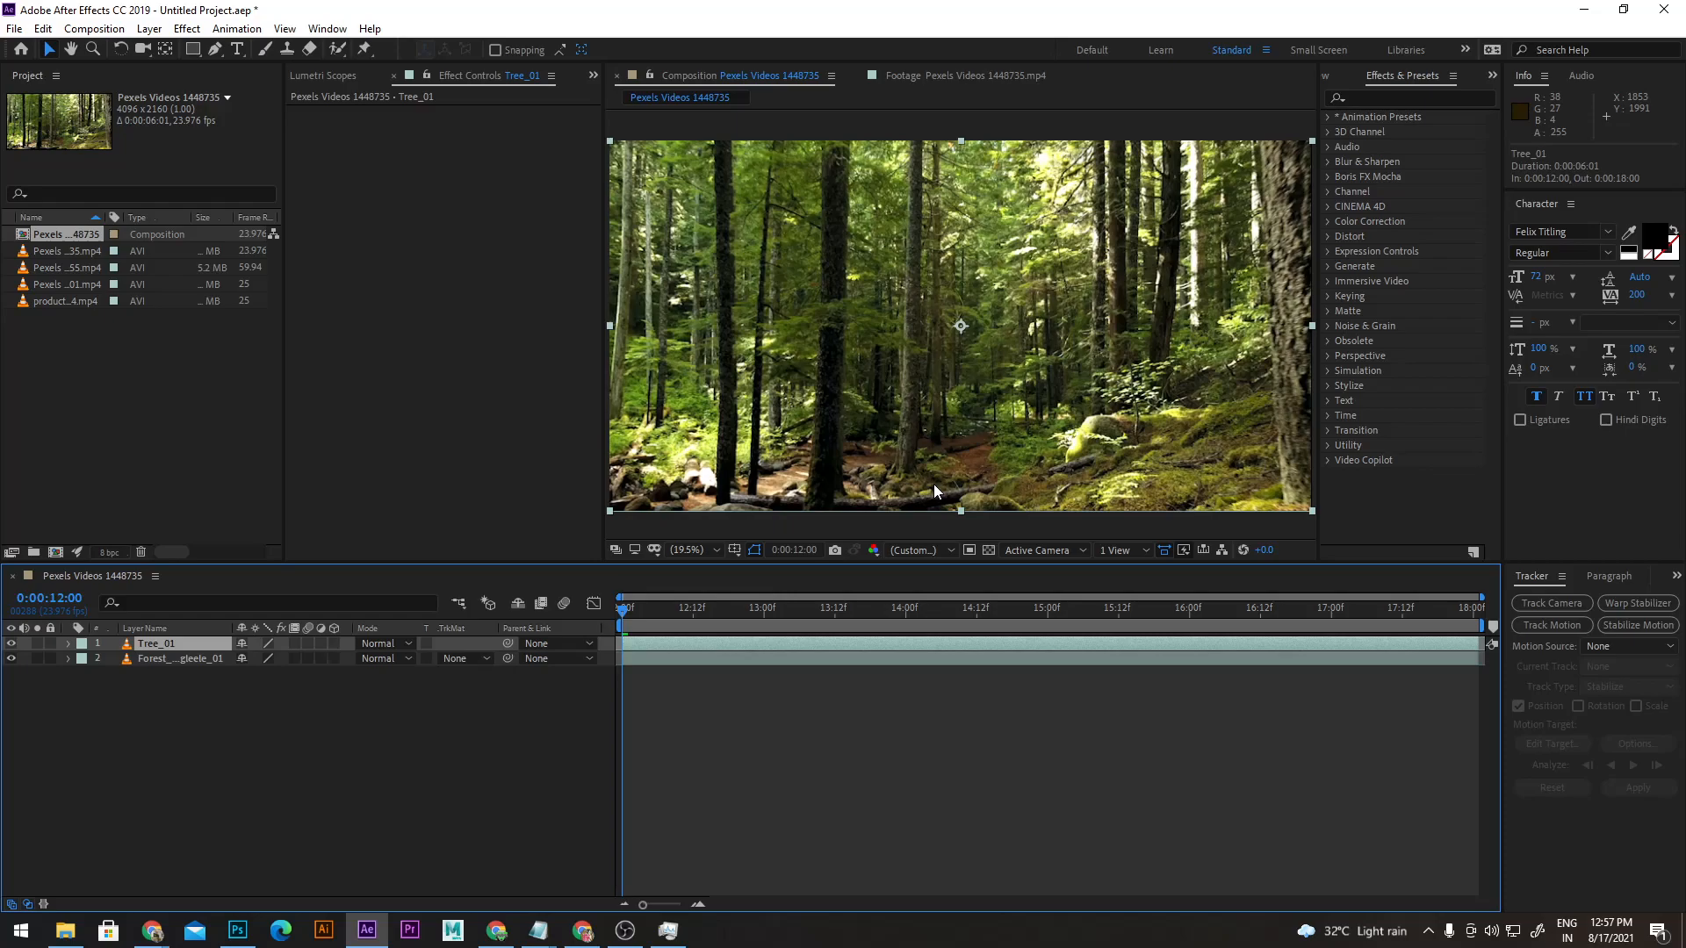
# - Start a Pen tool mask on Tree_01 at the tree's base and trace the trunk's left edge up to the frame's upper edge
pyautogui.press('g')
pyautogui.press('/')
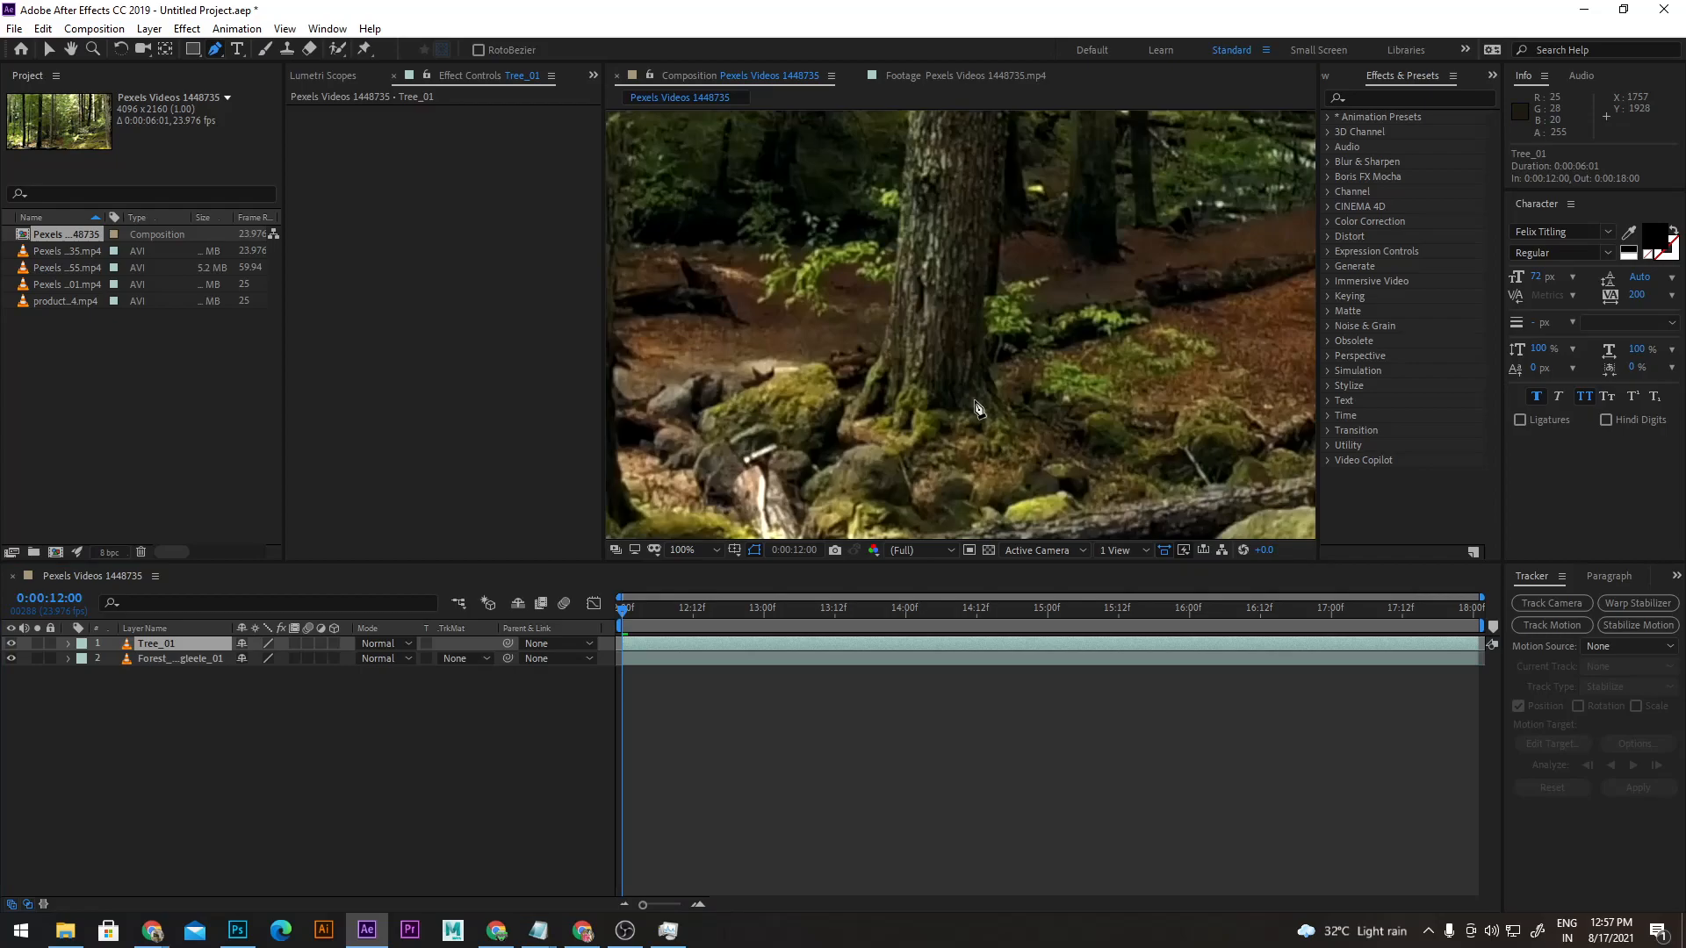
pyautogui.moveTo(977, 409); pyautogui.dragTo(990, 386)
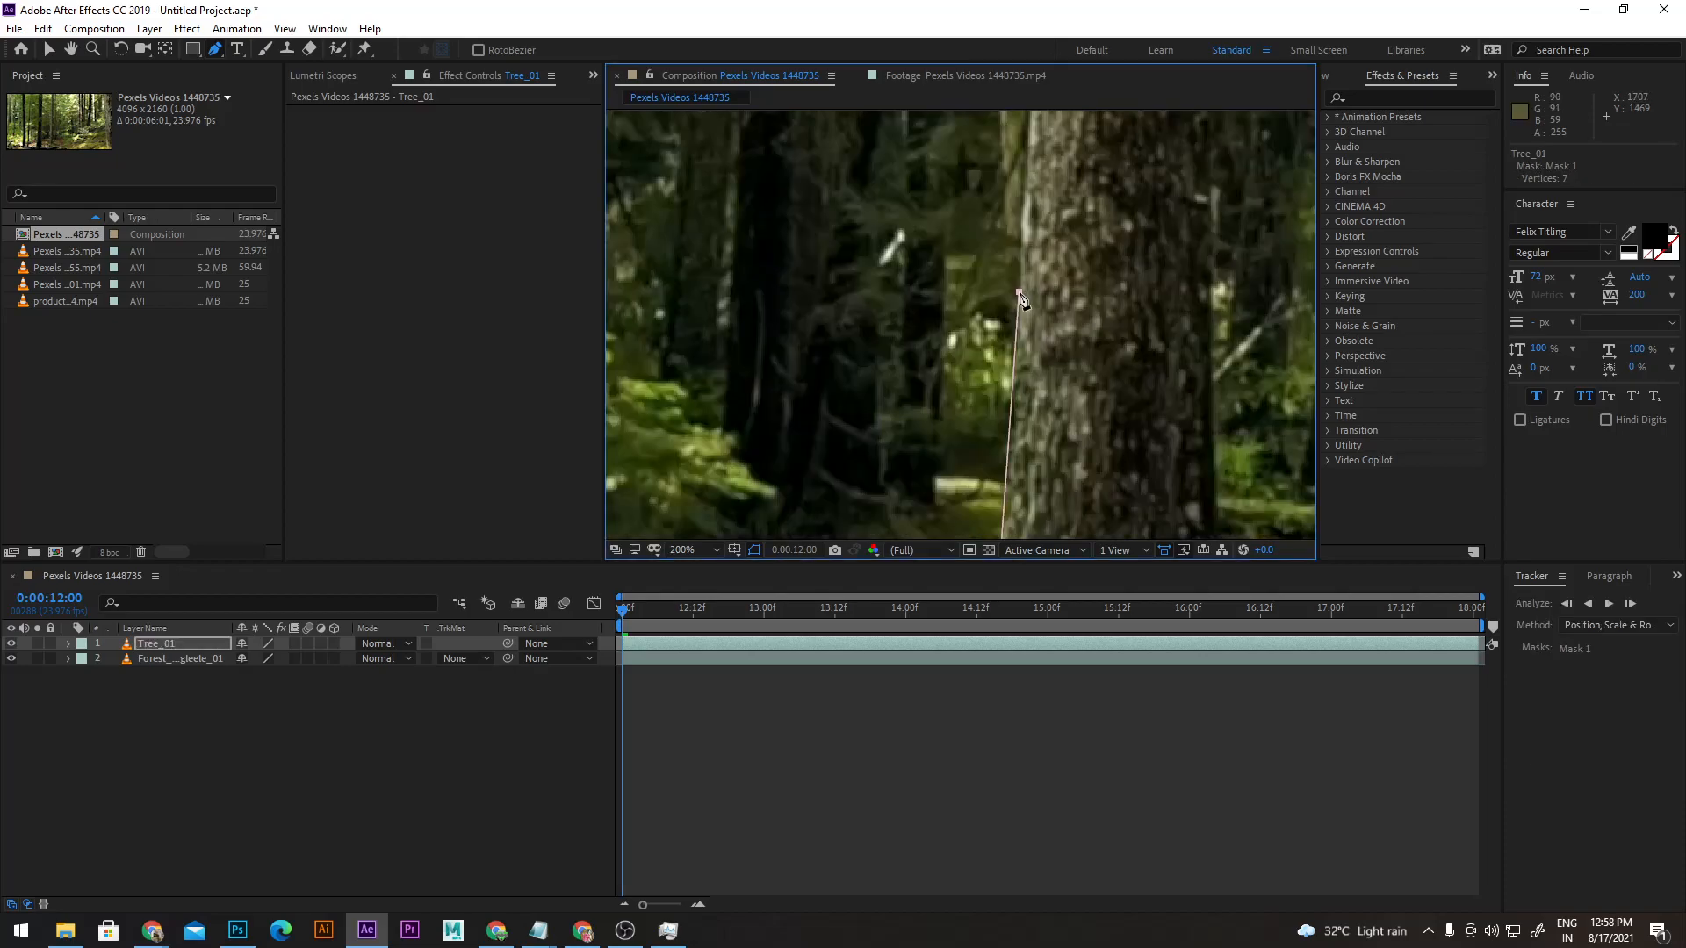
pyautogui.scroll(5, 1079, 328)
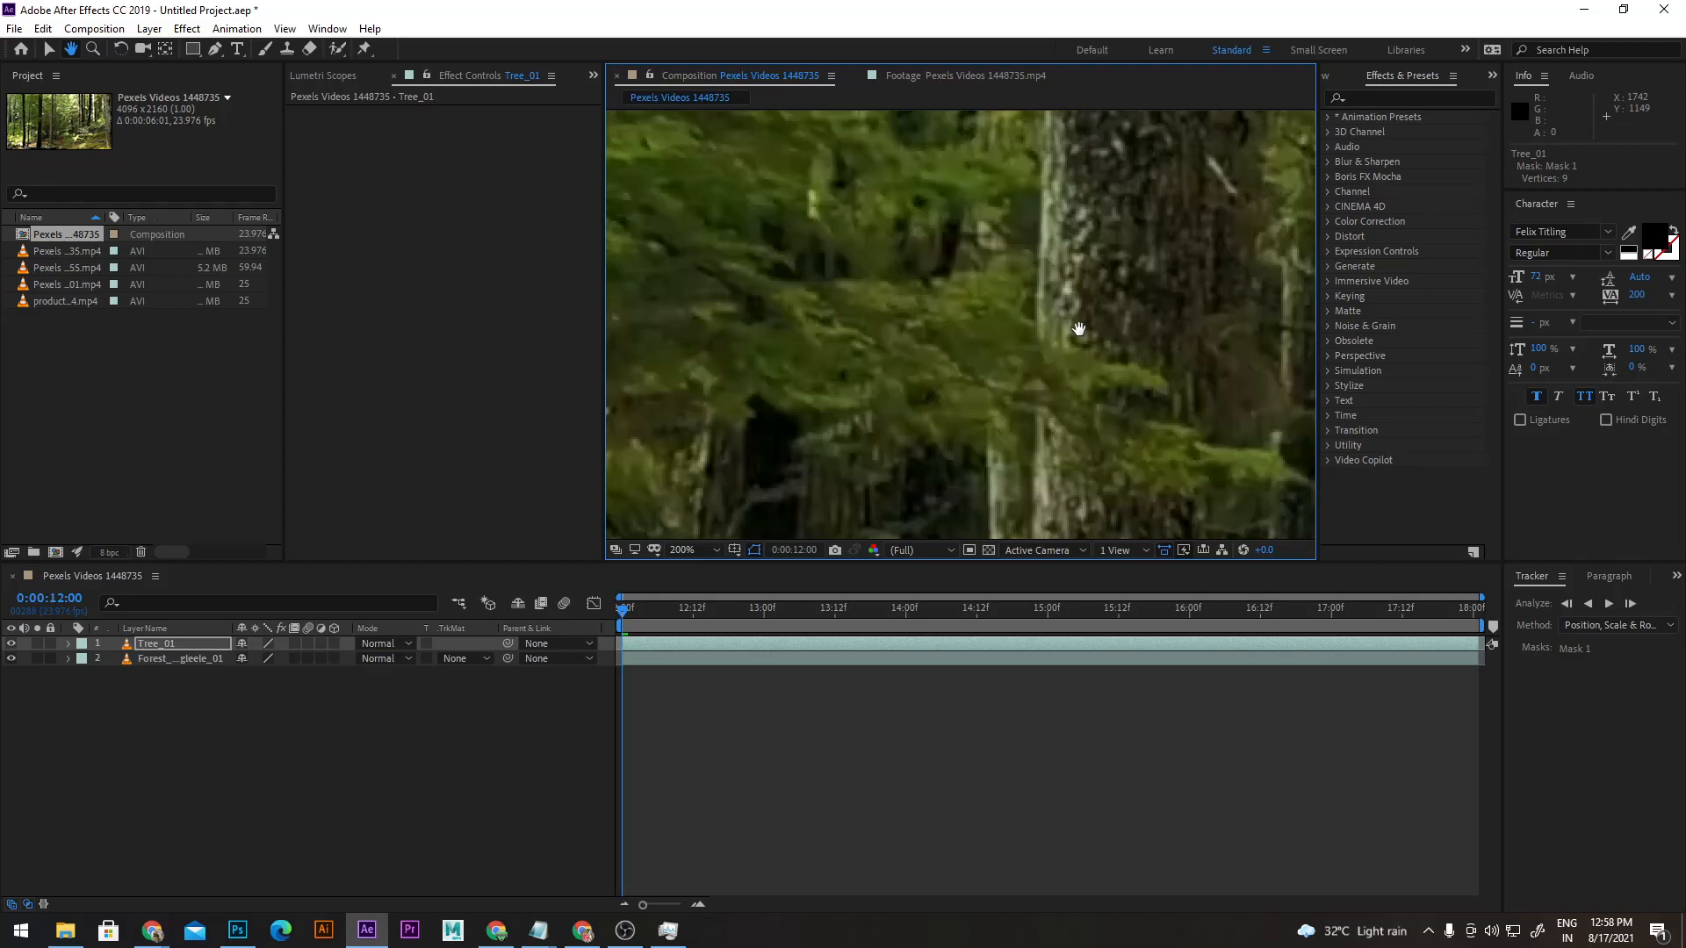
pyautogui.moveTo(1079, 328); pyautogui.dragTo(1066, 185)
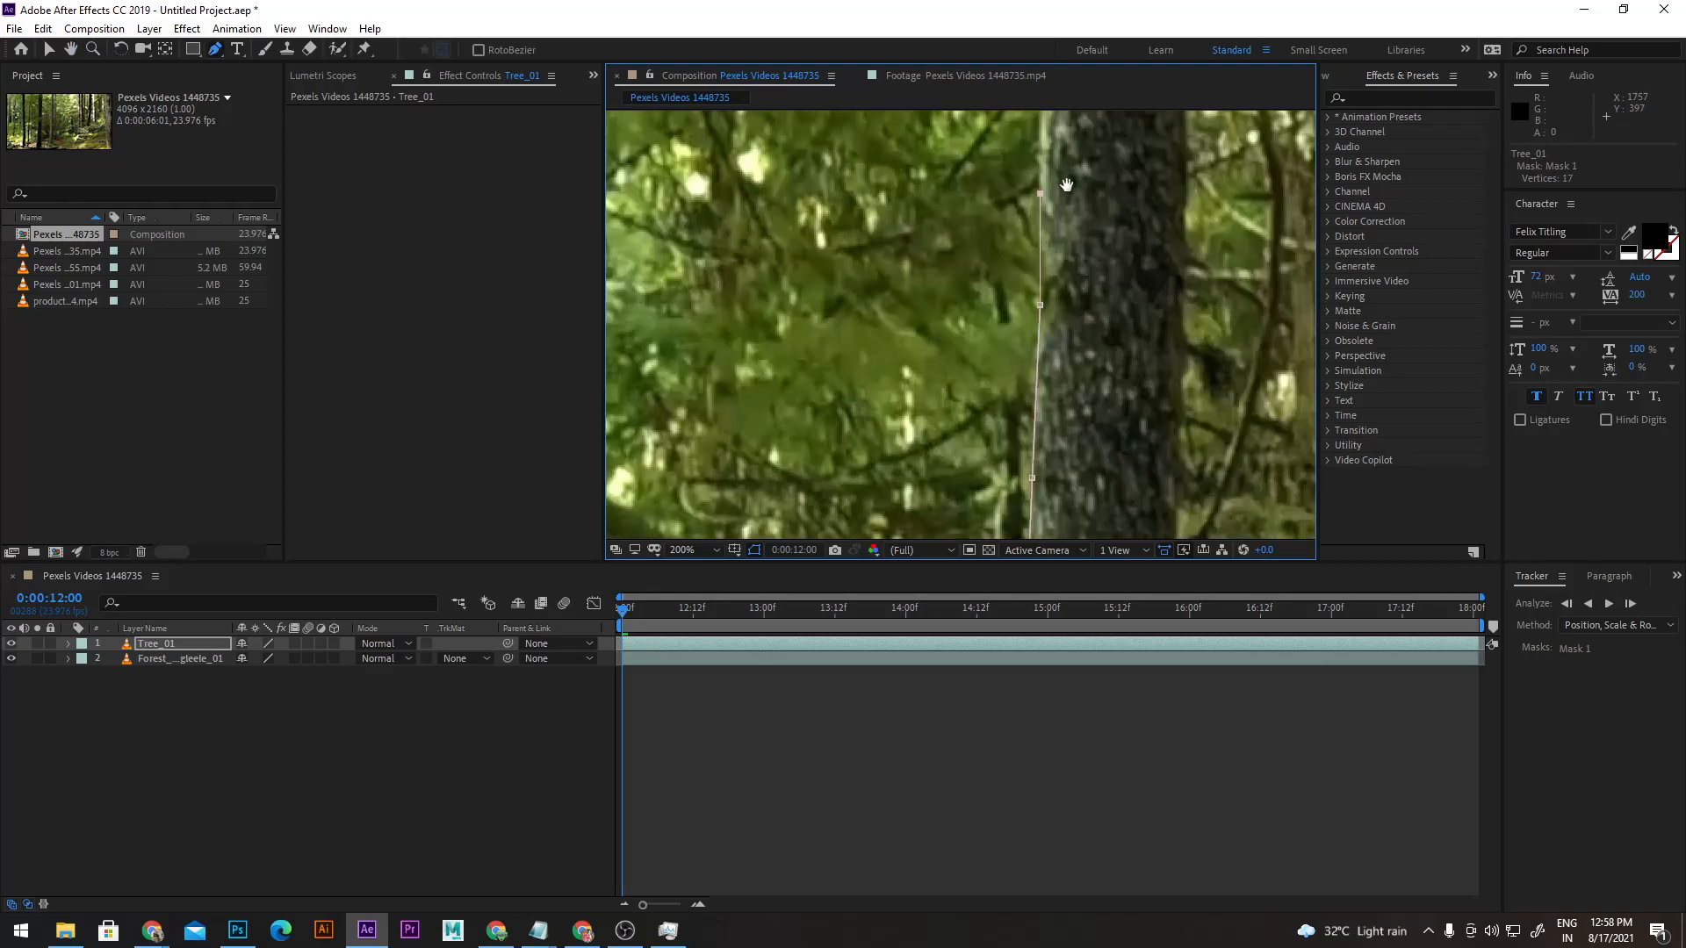
pyautogui.moveTo(1066, 185); pyautogui.dragTo(1106, 361)
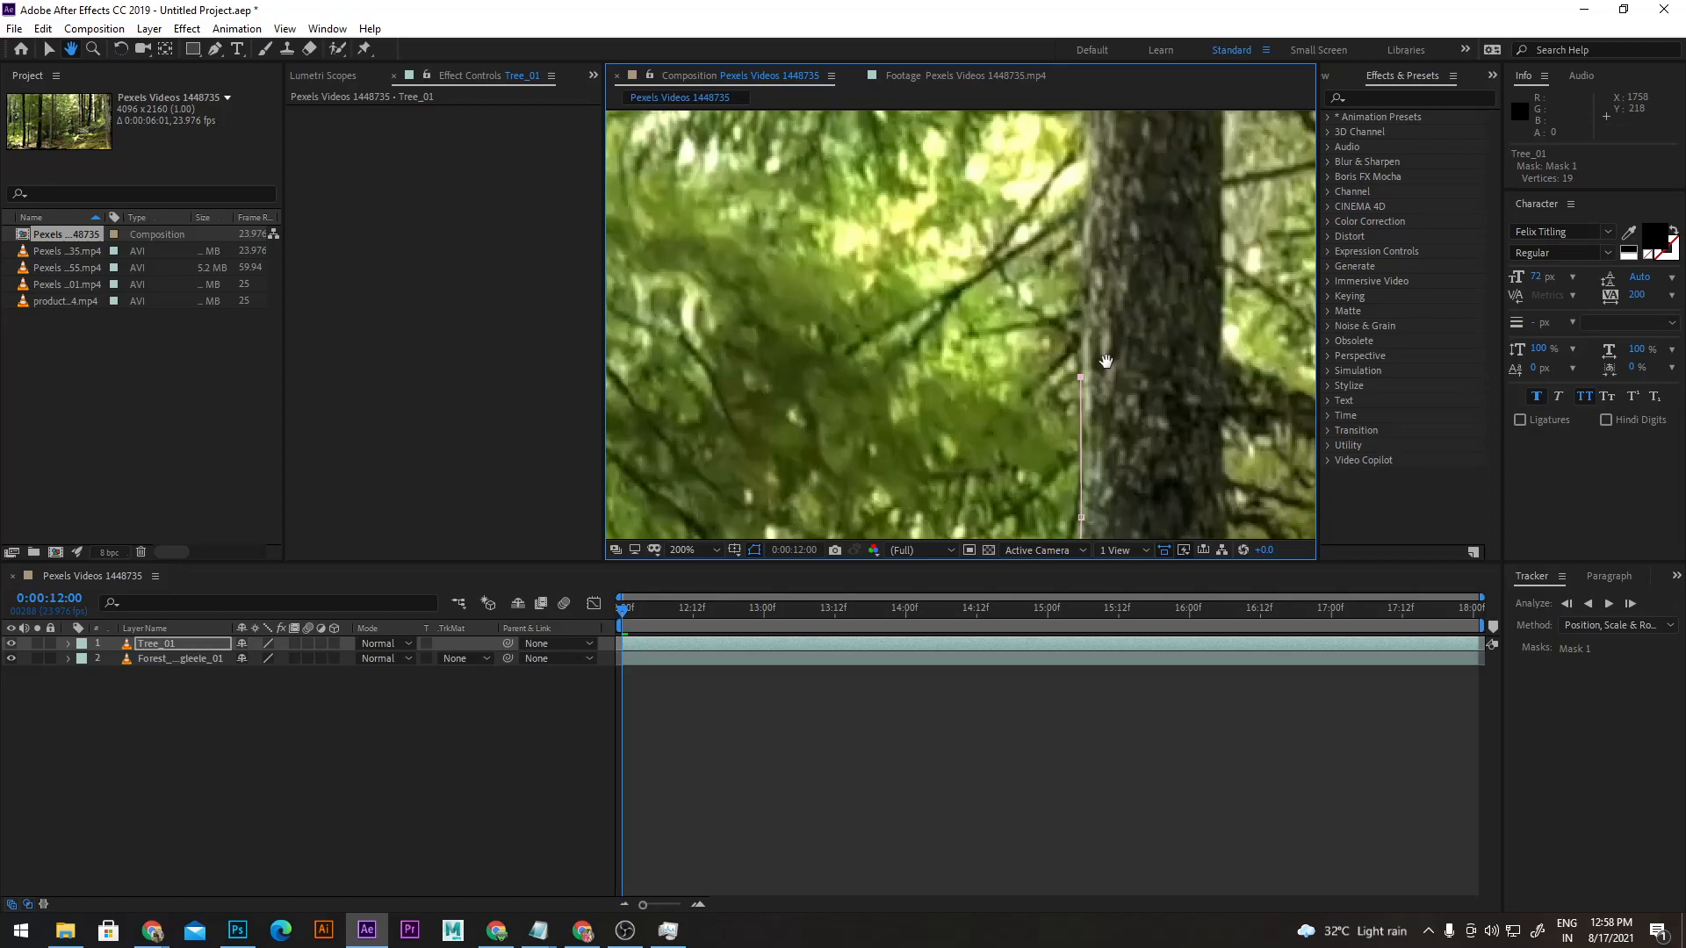
pyautogui.moveTo(1105, 362); pyautogui.dragTo(1035, 442)
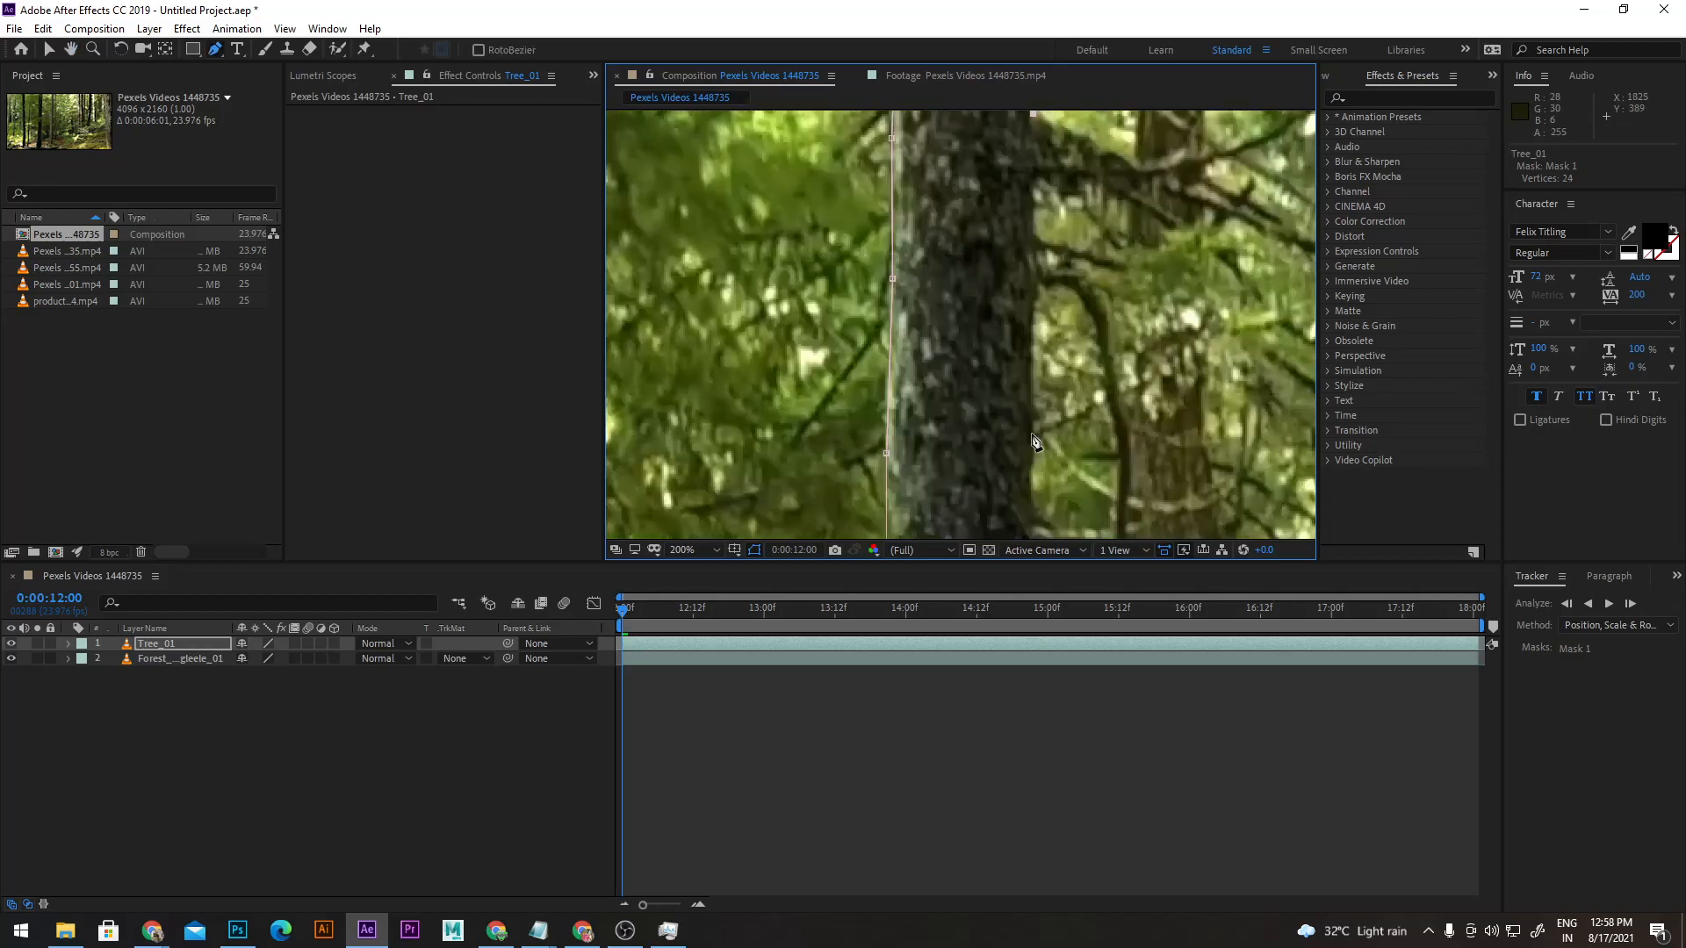
# - Trace the mask down the trunk's right edge and around the roots, closing the path at its starting point
pyautogui.scroll(-5, 1034, 441)
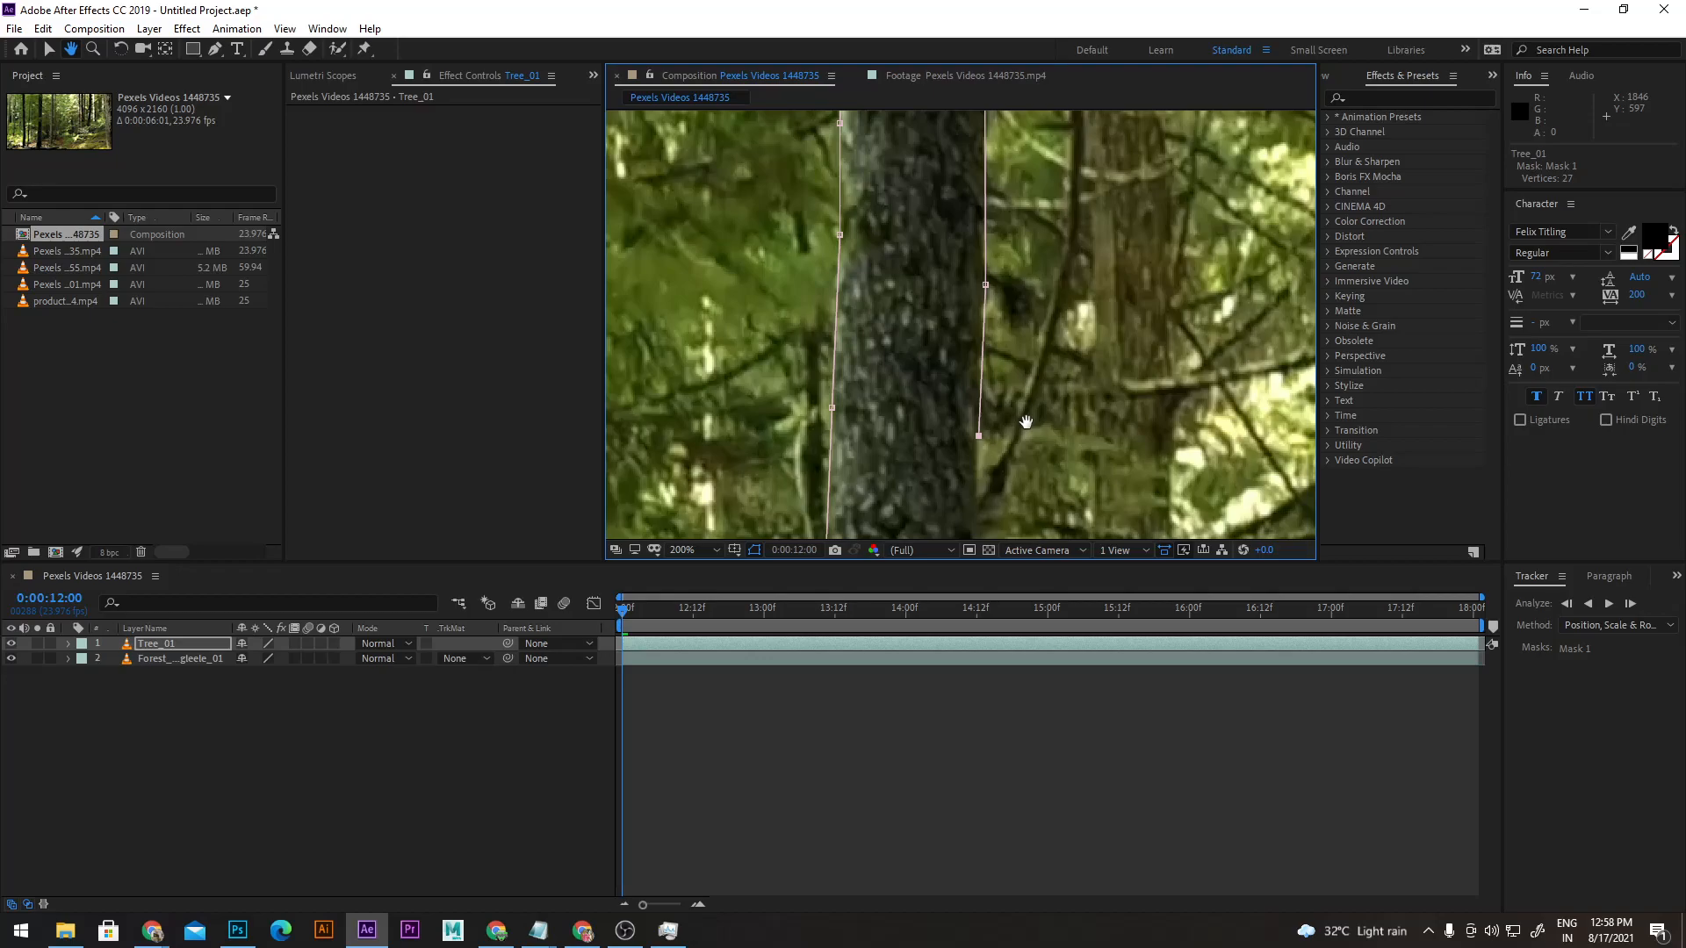
pyautogui.moveTo(1026, 421); pyautogui.dragTo(966, 439)
pyautogui.click(933, 436)
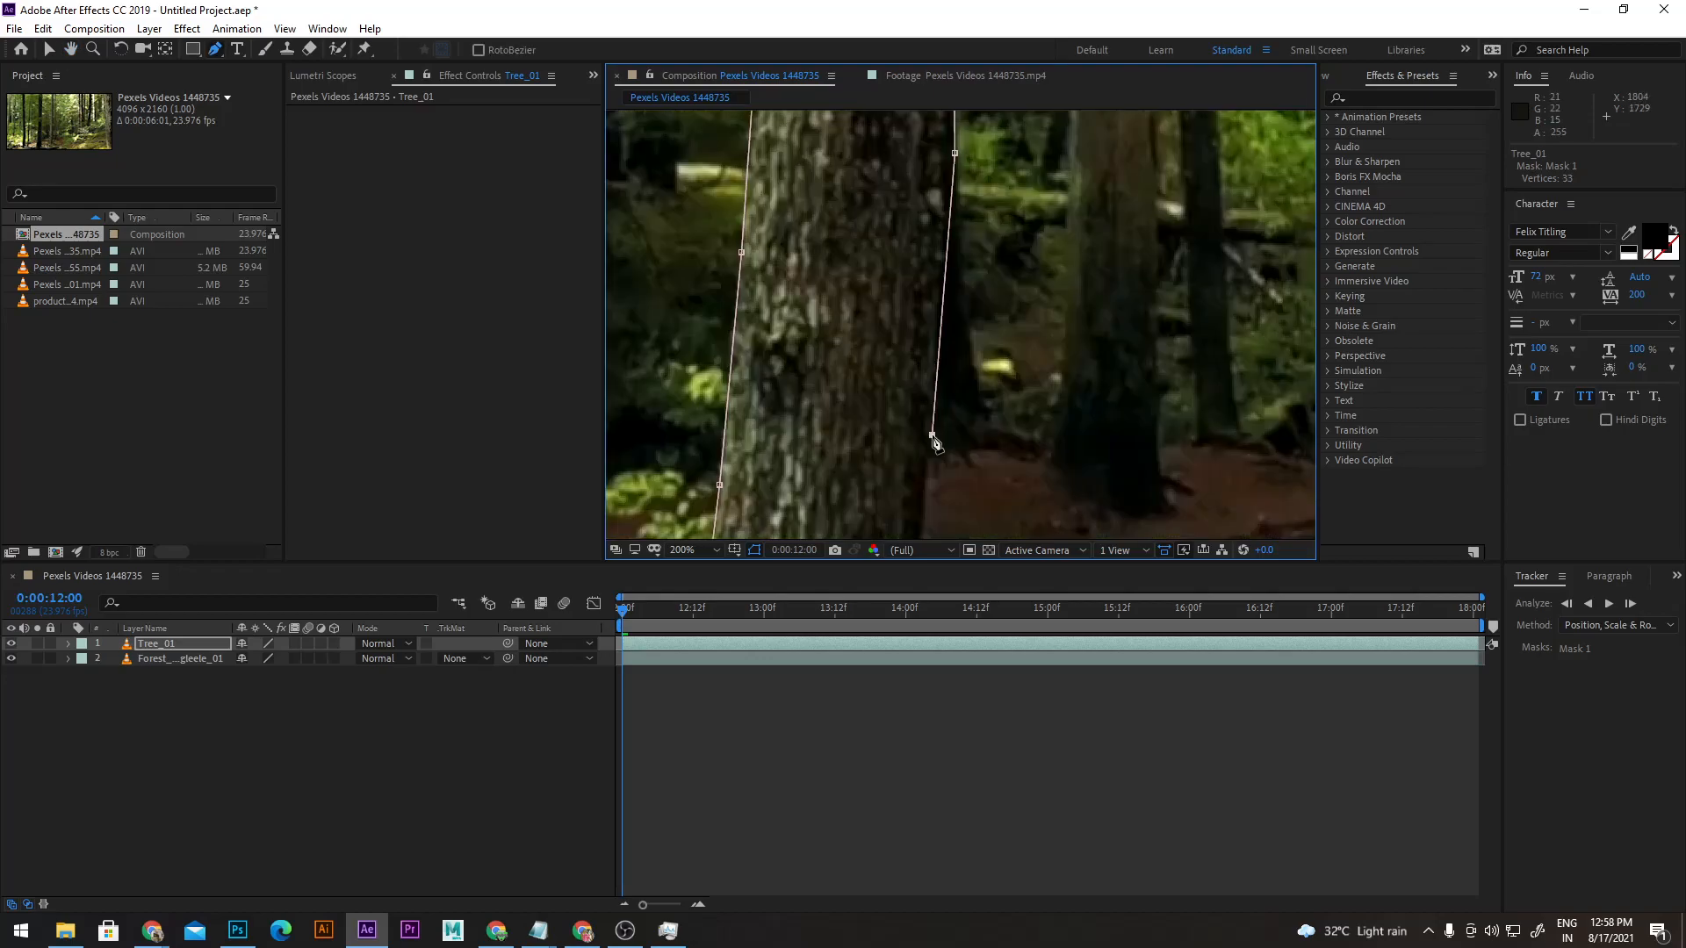
pyautogui.scroll(-3, 936, 443)
pyautogui.click(910, 287)
pyautogui.click(922, 374)
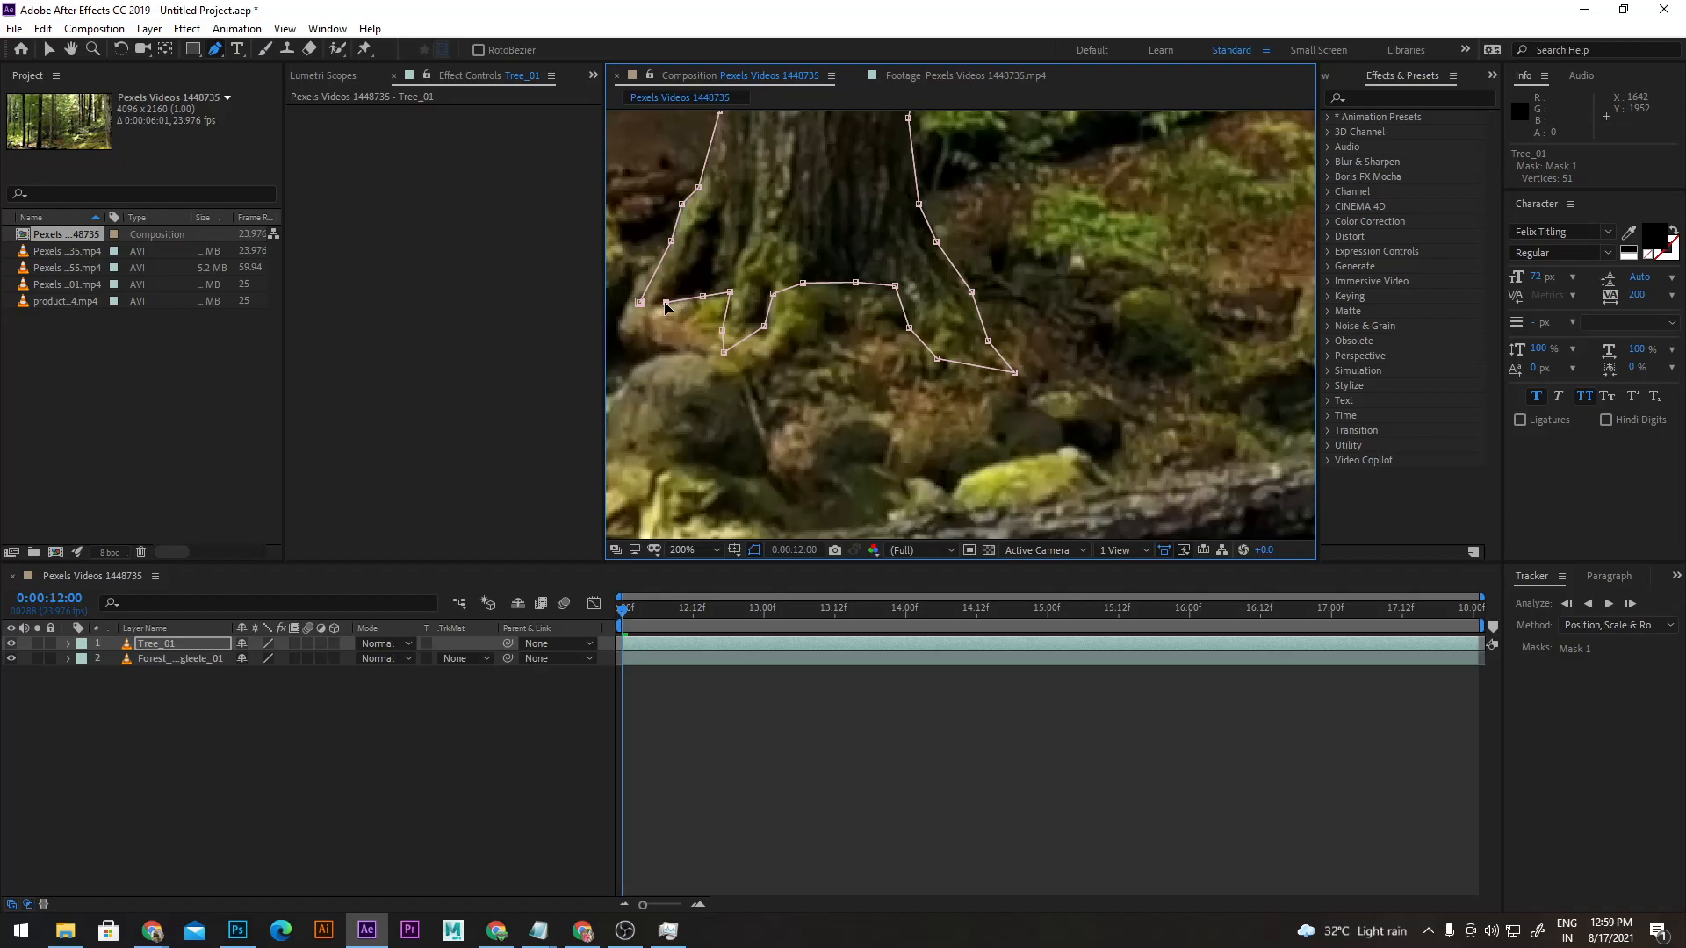
pyautogui.click(665, 304)
# - Check the masked tree with the forest layer hidden, and move Tree_01's anchor point onto the trunk
pyautogui.scroll(-8, 822, 114)
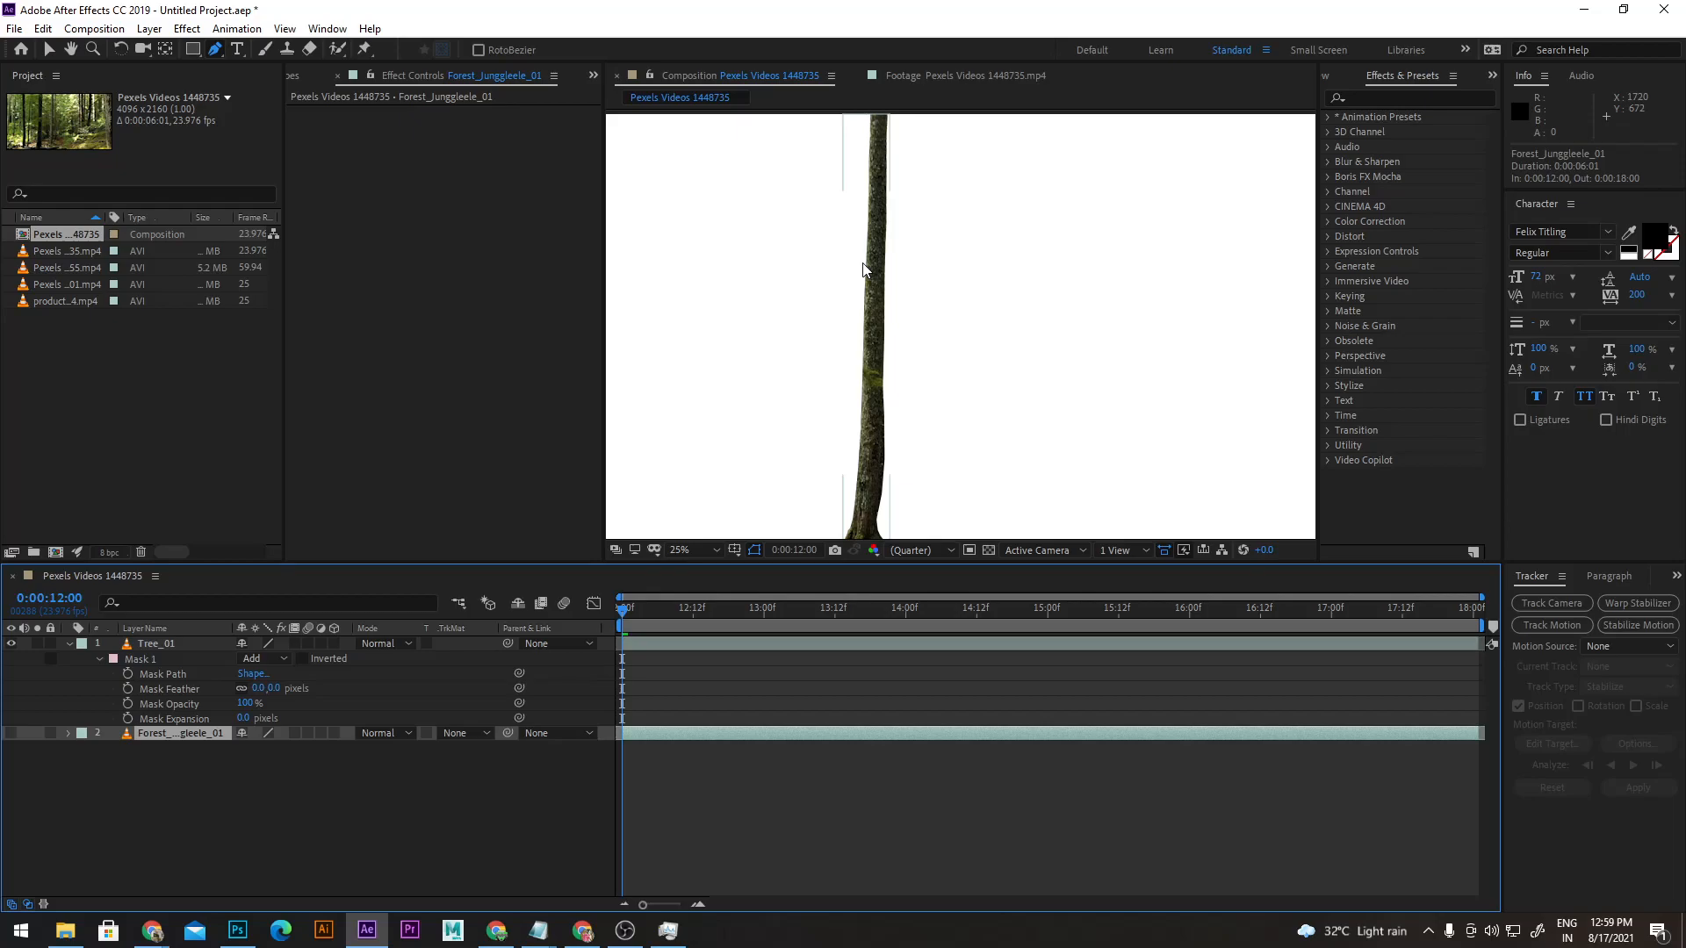
pyautogui.moveTo(940, 394); pyautogui.dragTo(977, 336)
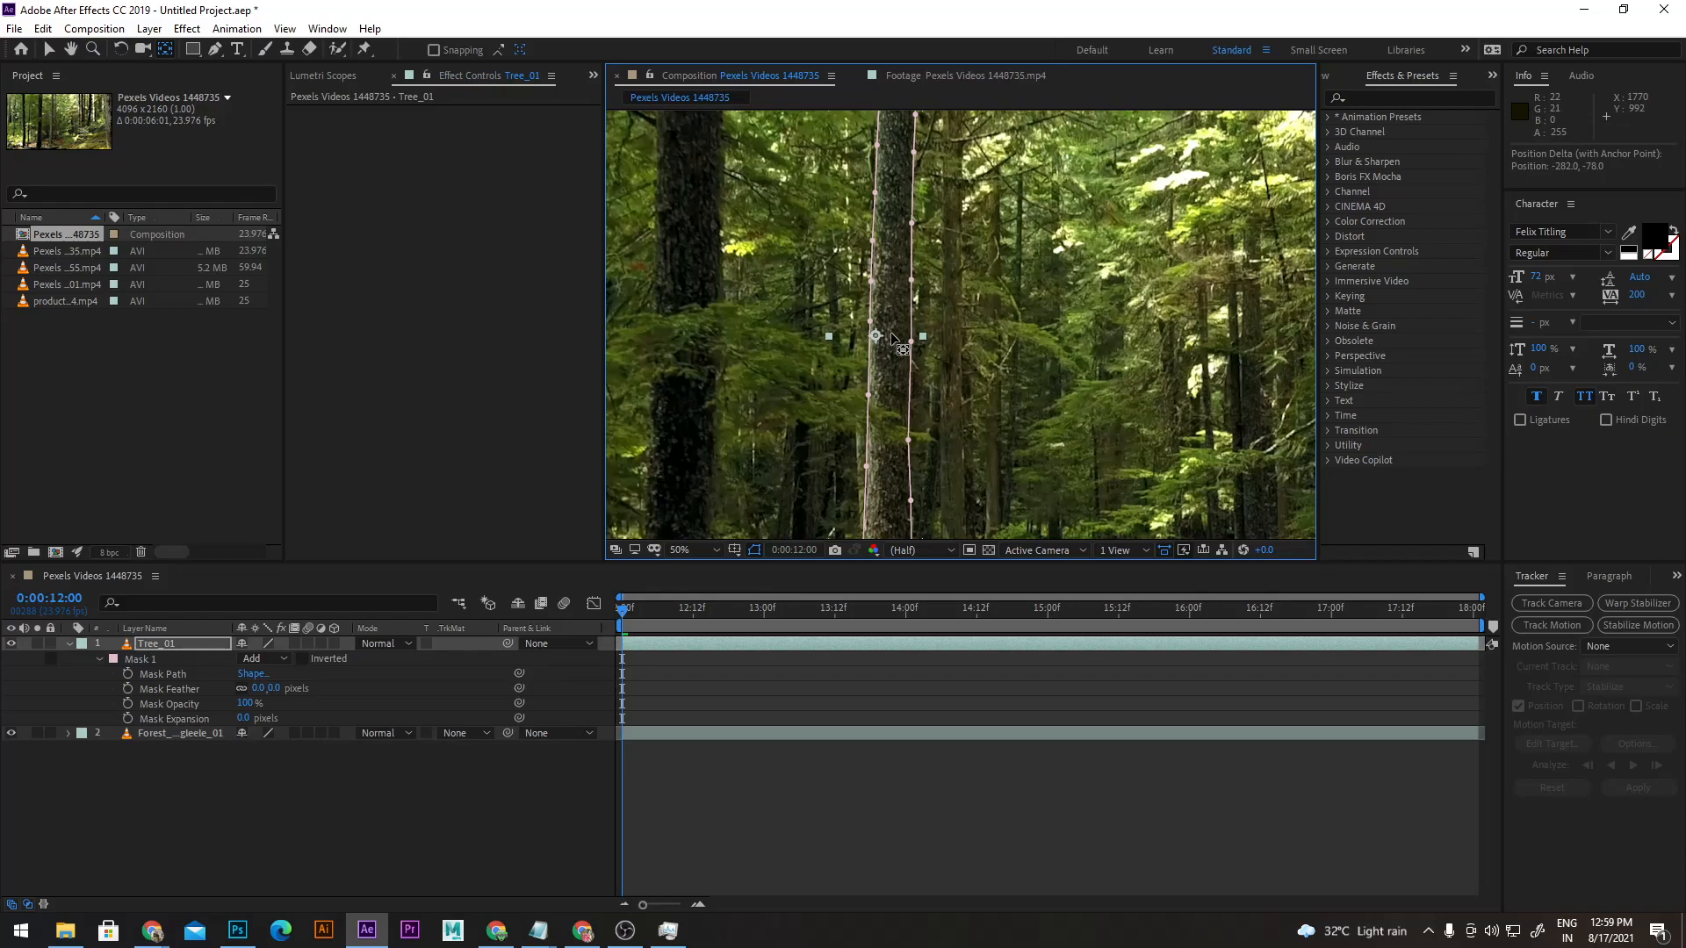
pyautogui.scroll(-4, 891, 338)
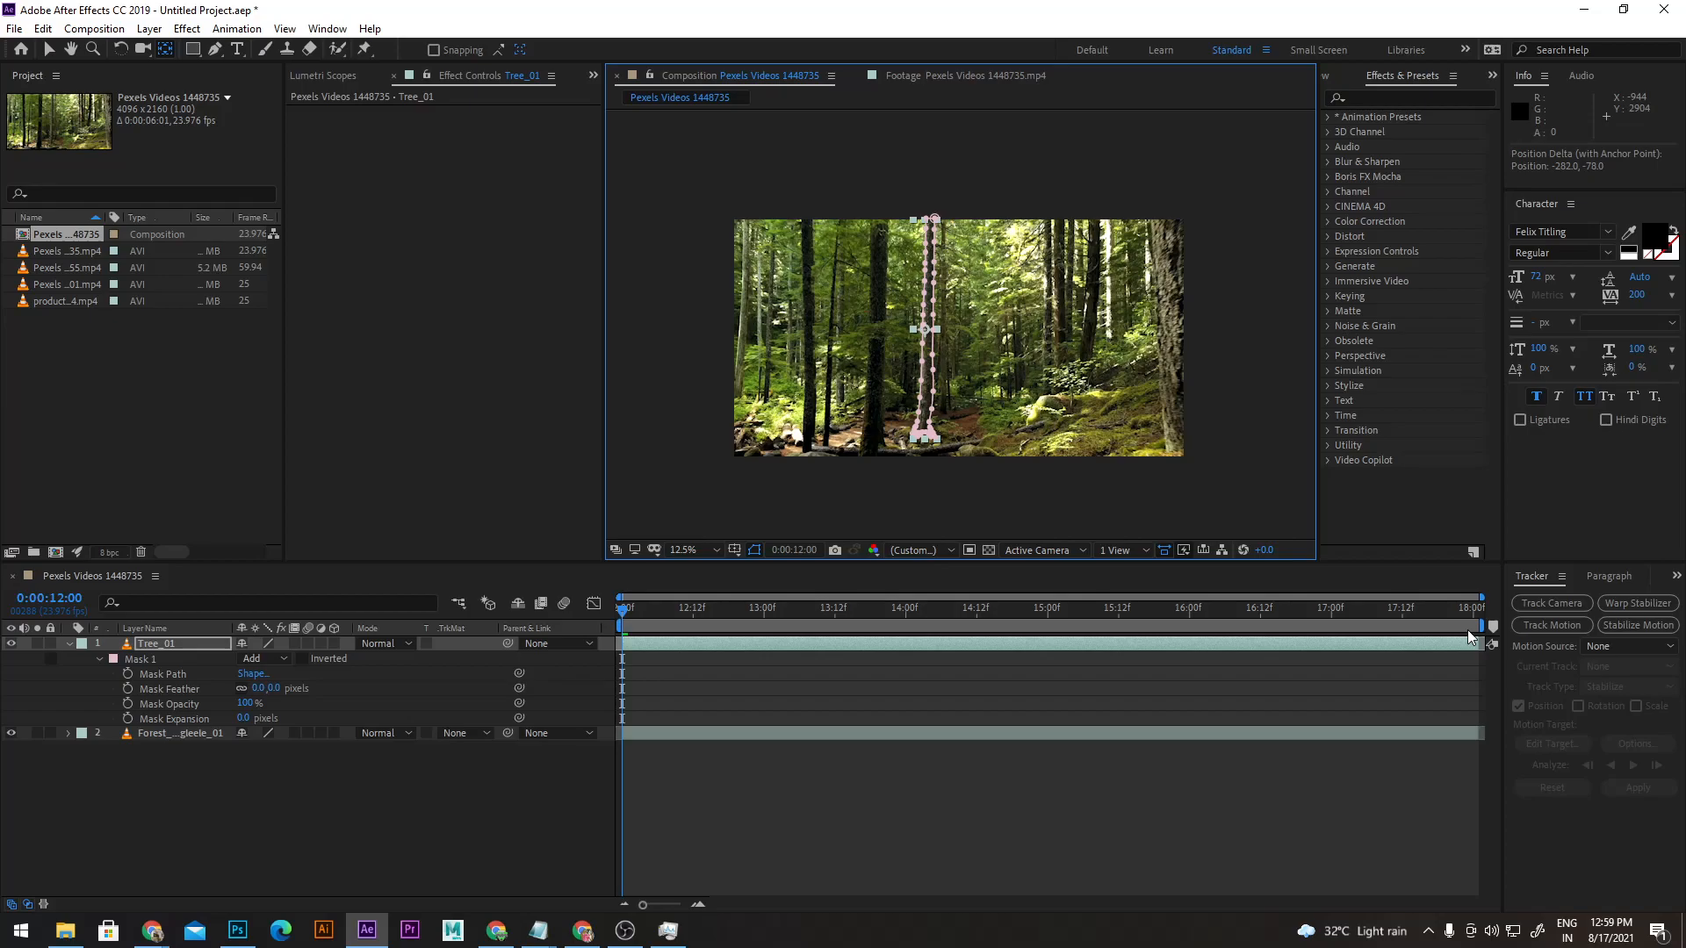
pyautogui.click(1468, 638)
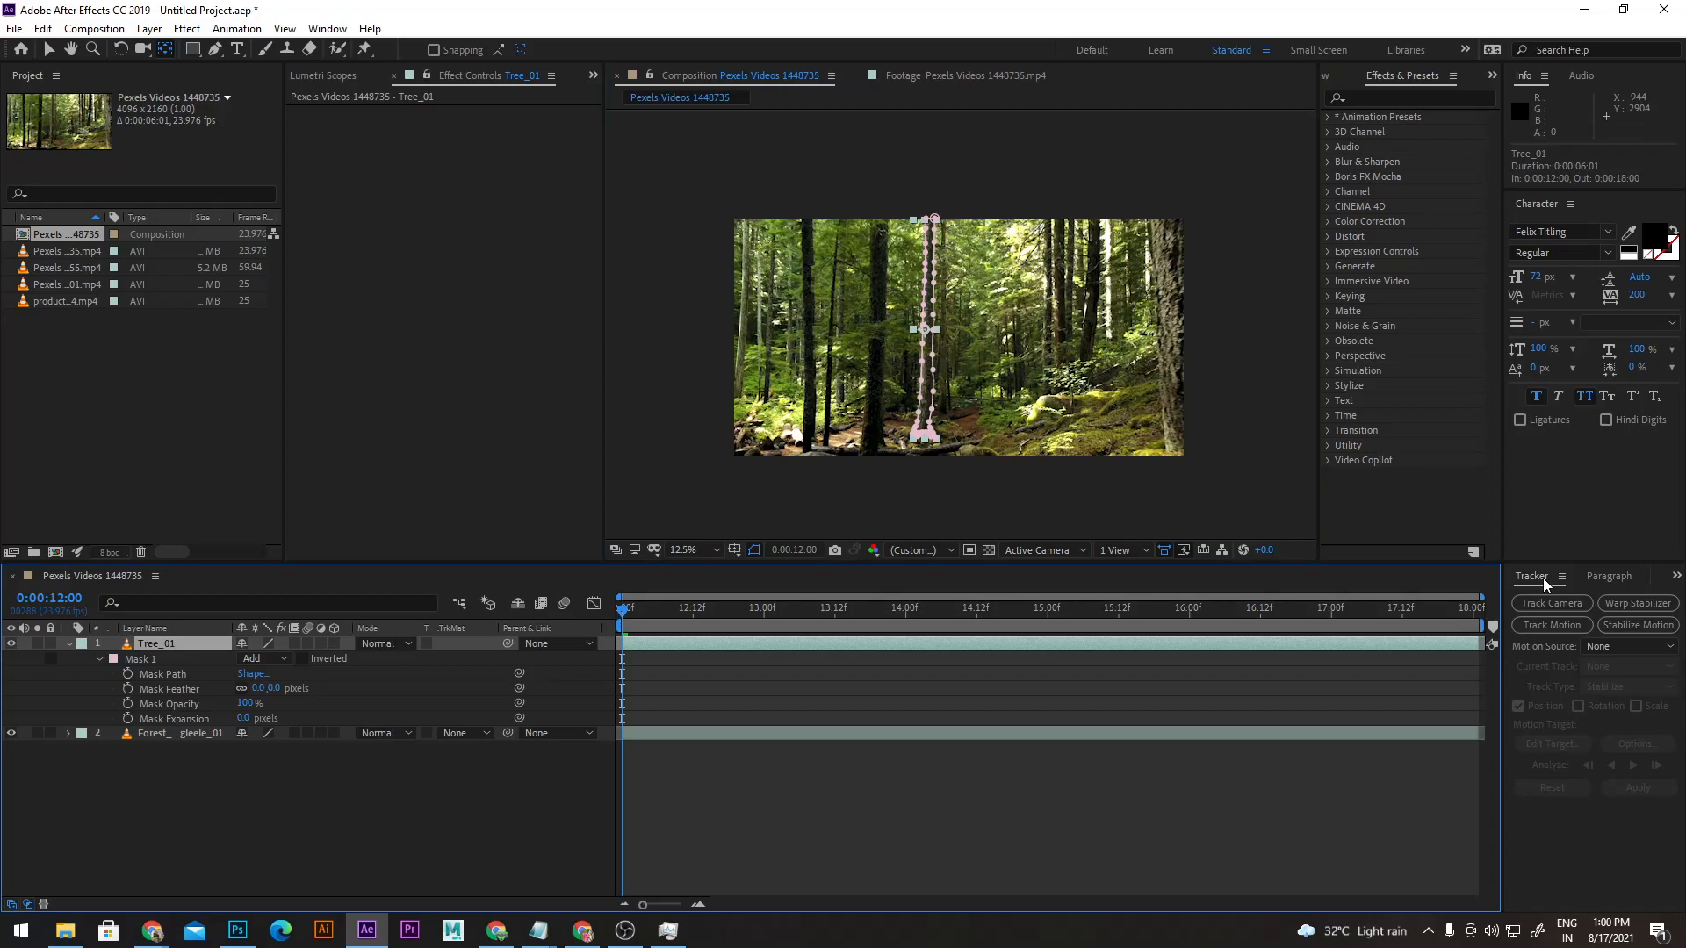
pyautogui.click(328, 28)
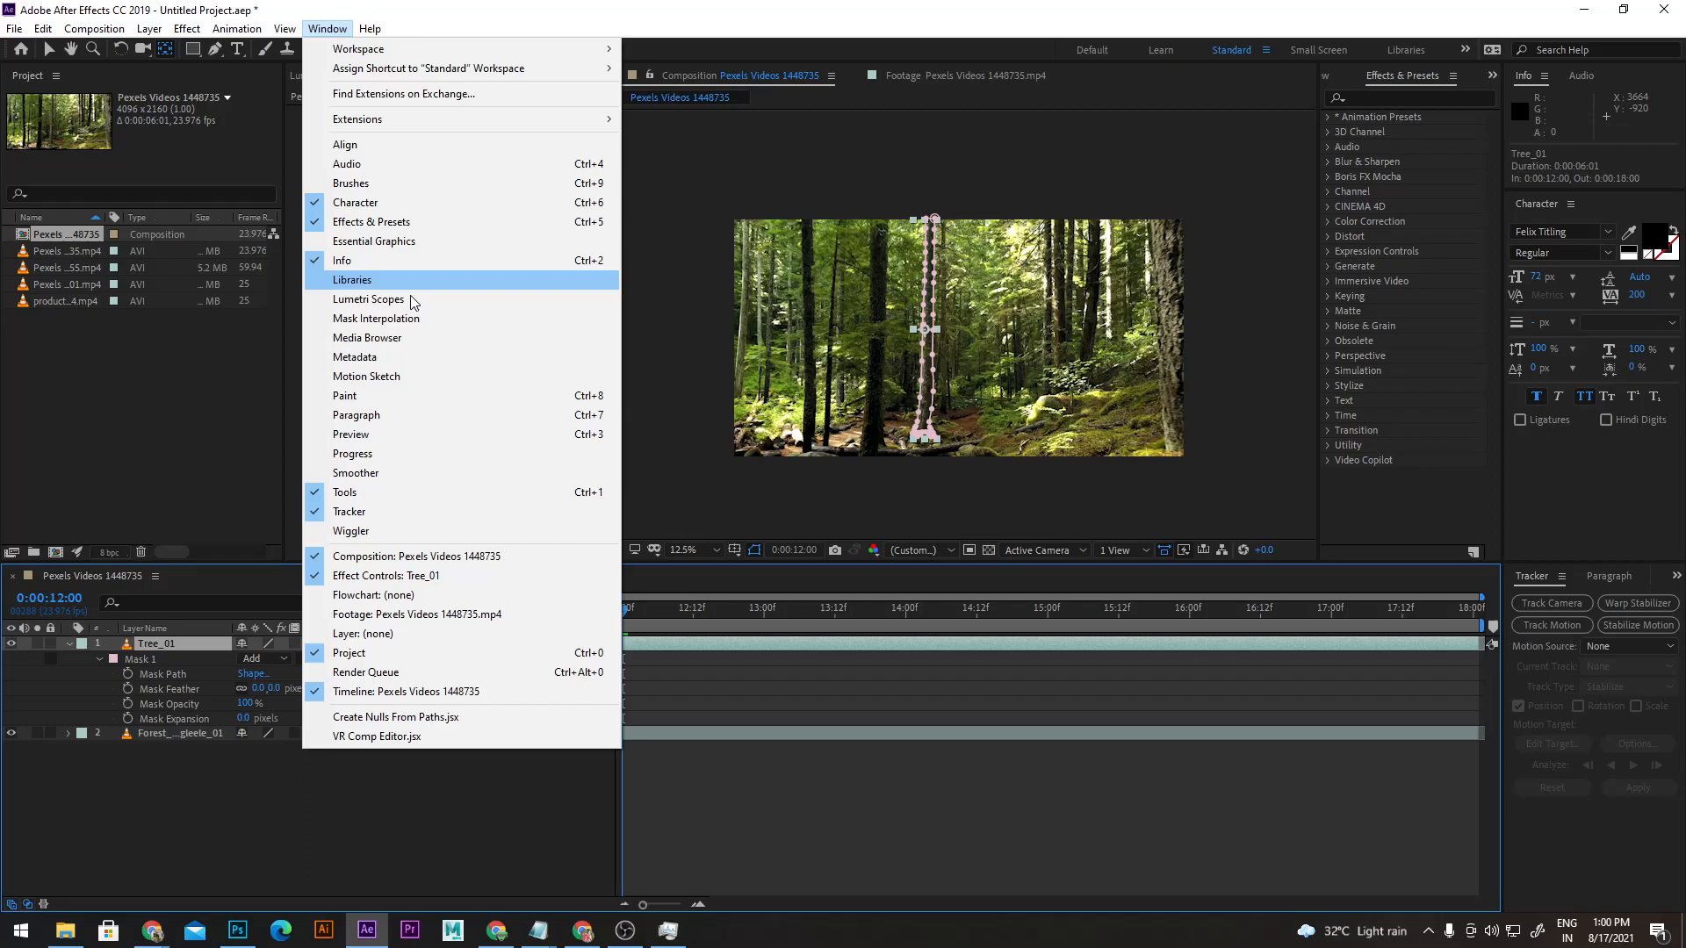
pyautogui.click(413, 301)
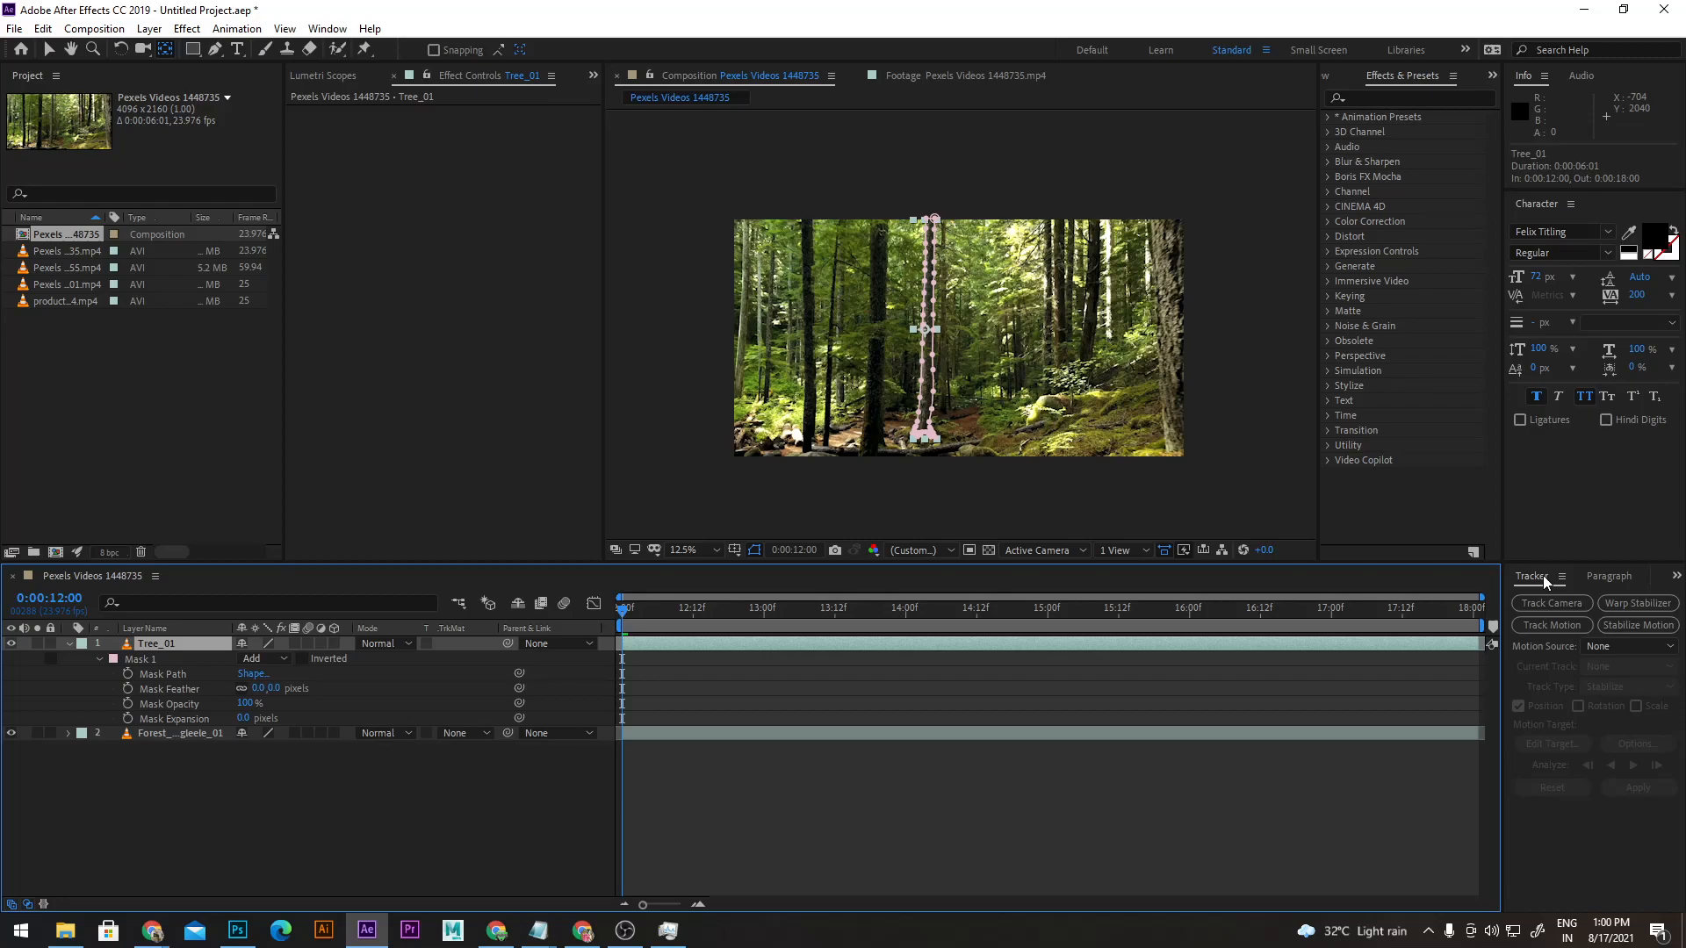
# - Select Mask 1's path on Tree_01 and set the mask tracking method to Position, Scale, Rotation & Skew
pyautogui.click(163, 673)
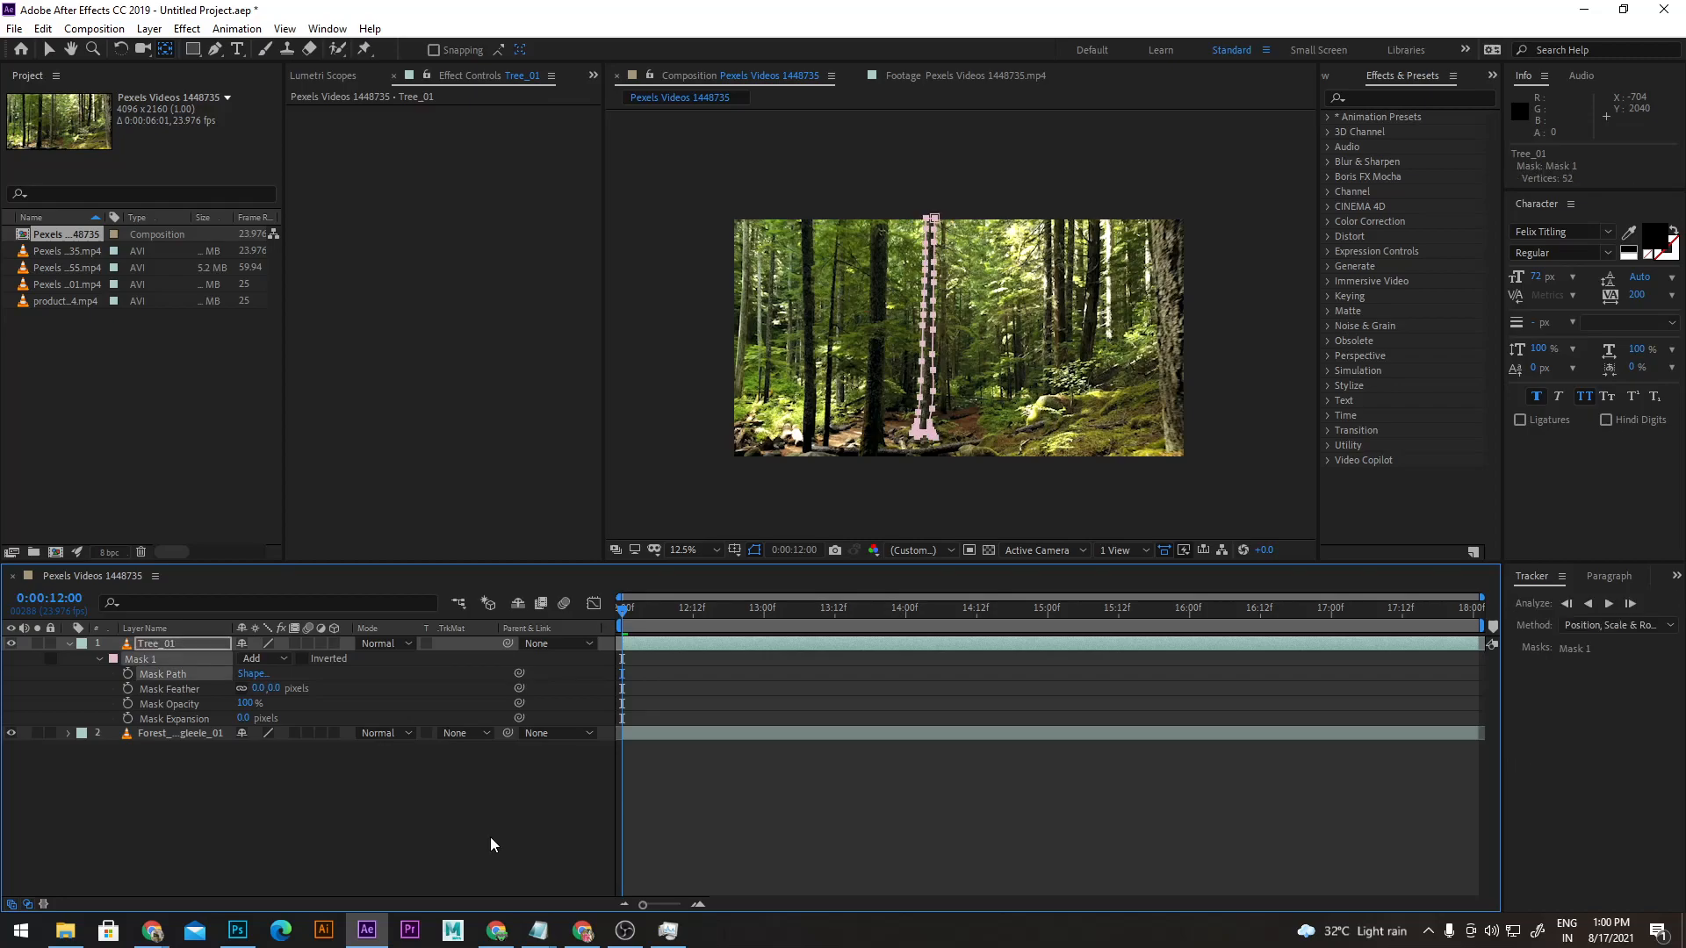
pyautogui.hotkey('alt', 'Tab')
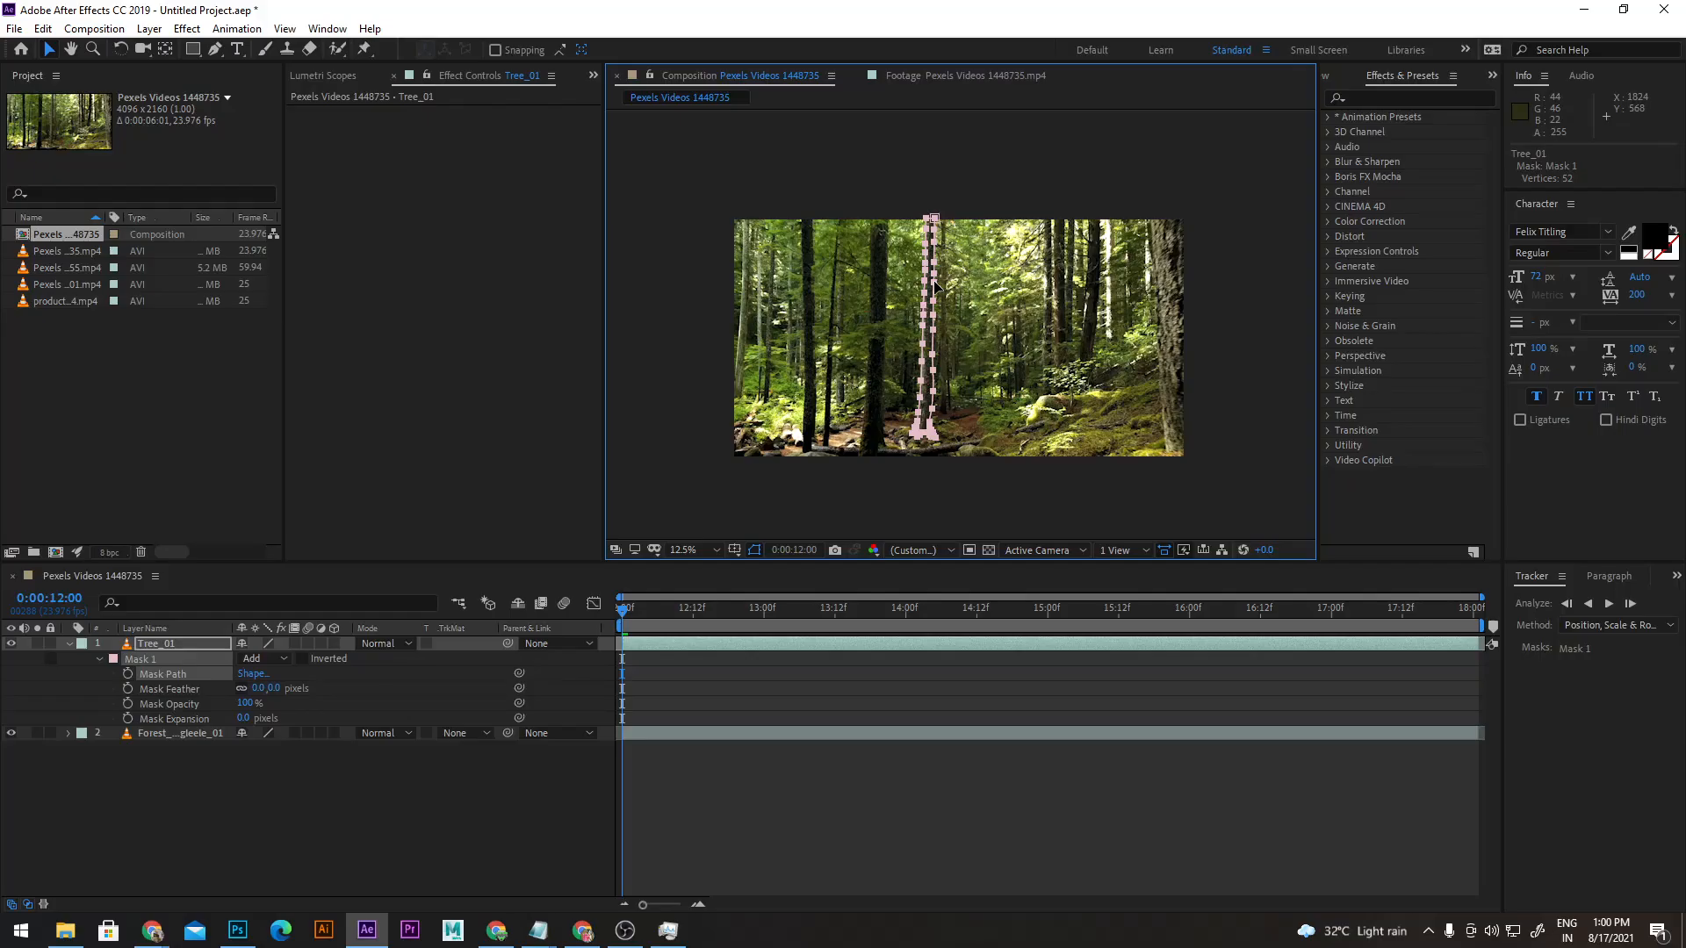
pyautogui.scroll(9, 934, 286)
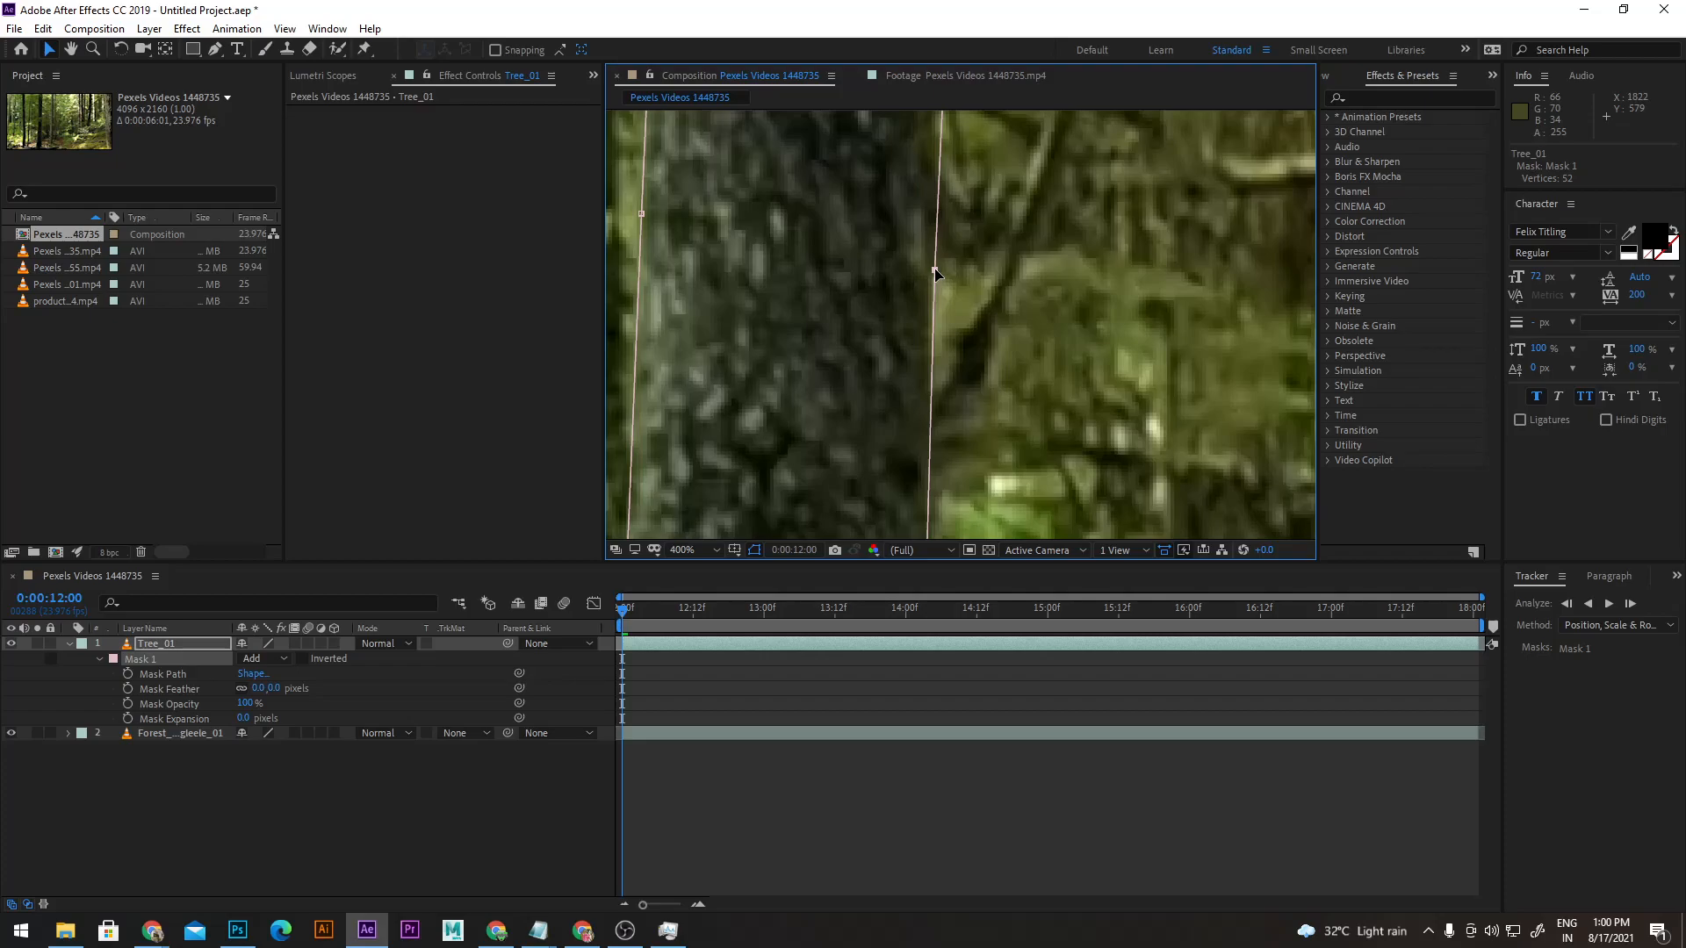
pyautogui.scroll(-8, 934, 267)
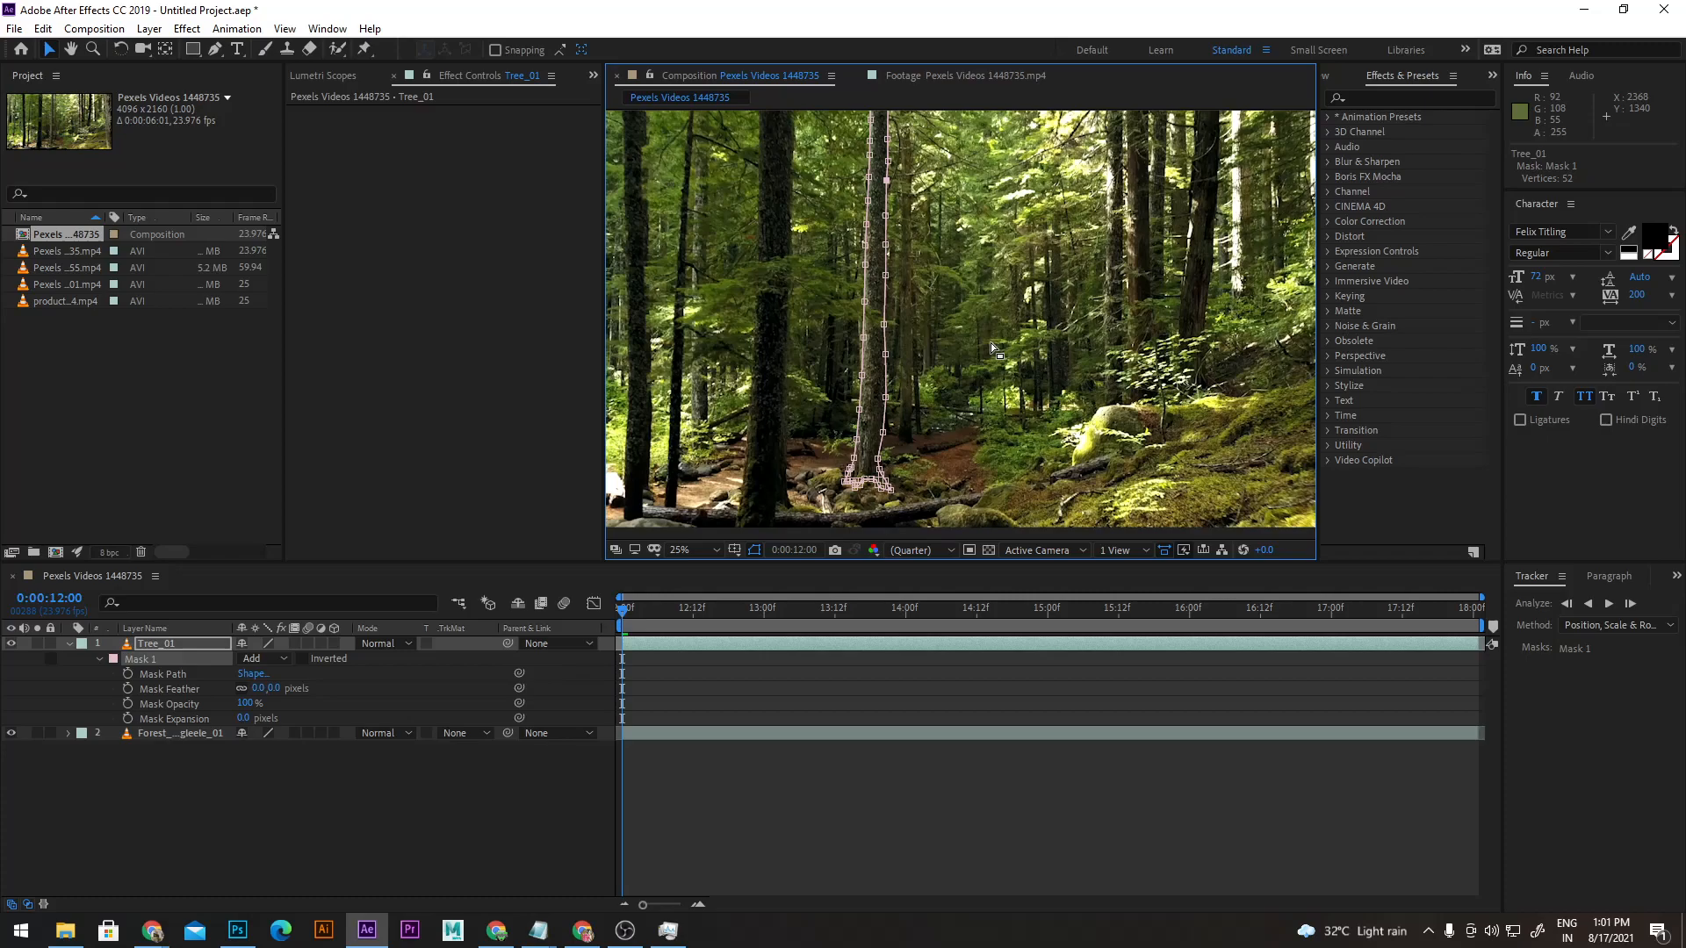
pyautogui.click(1619, 626)
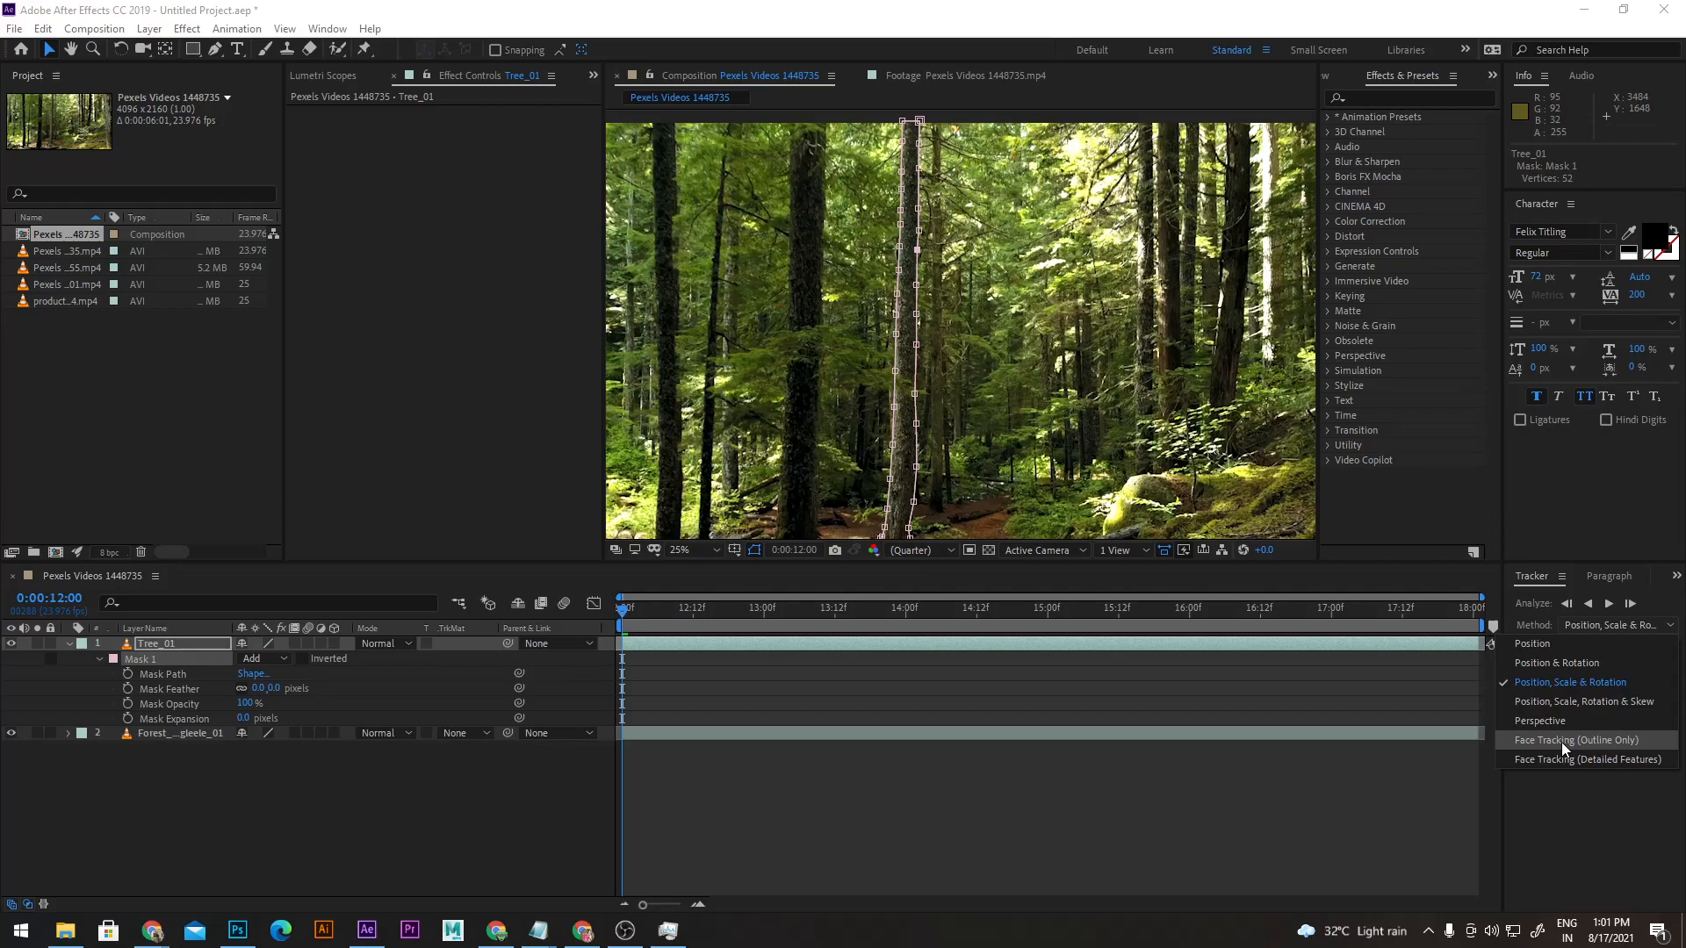
pyautogui.click(1541, 703)
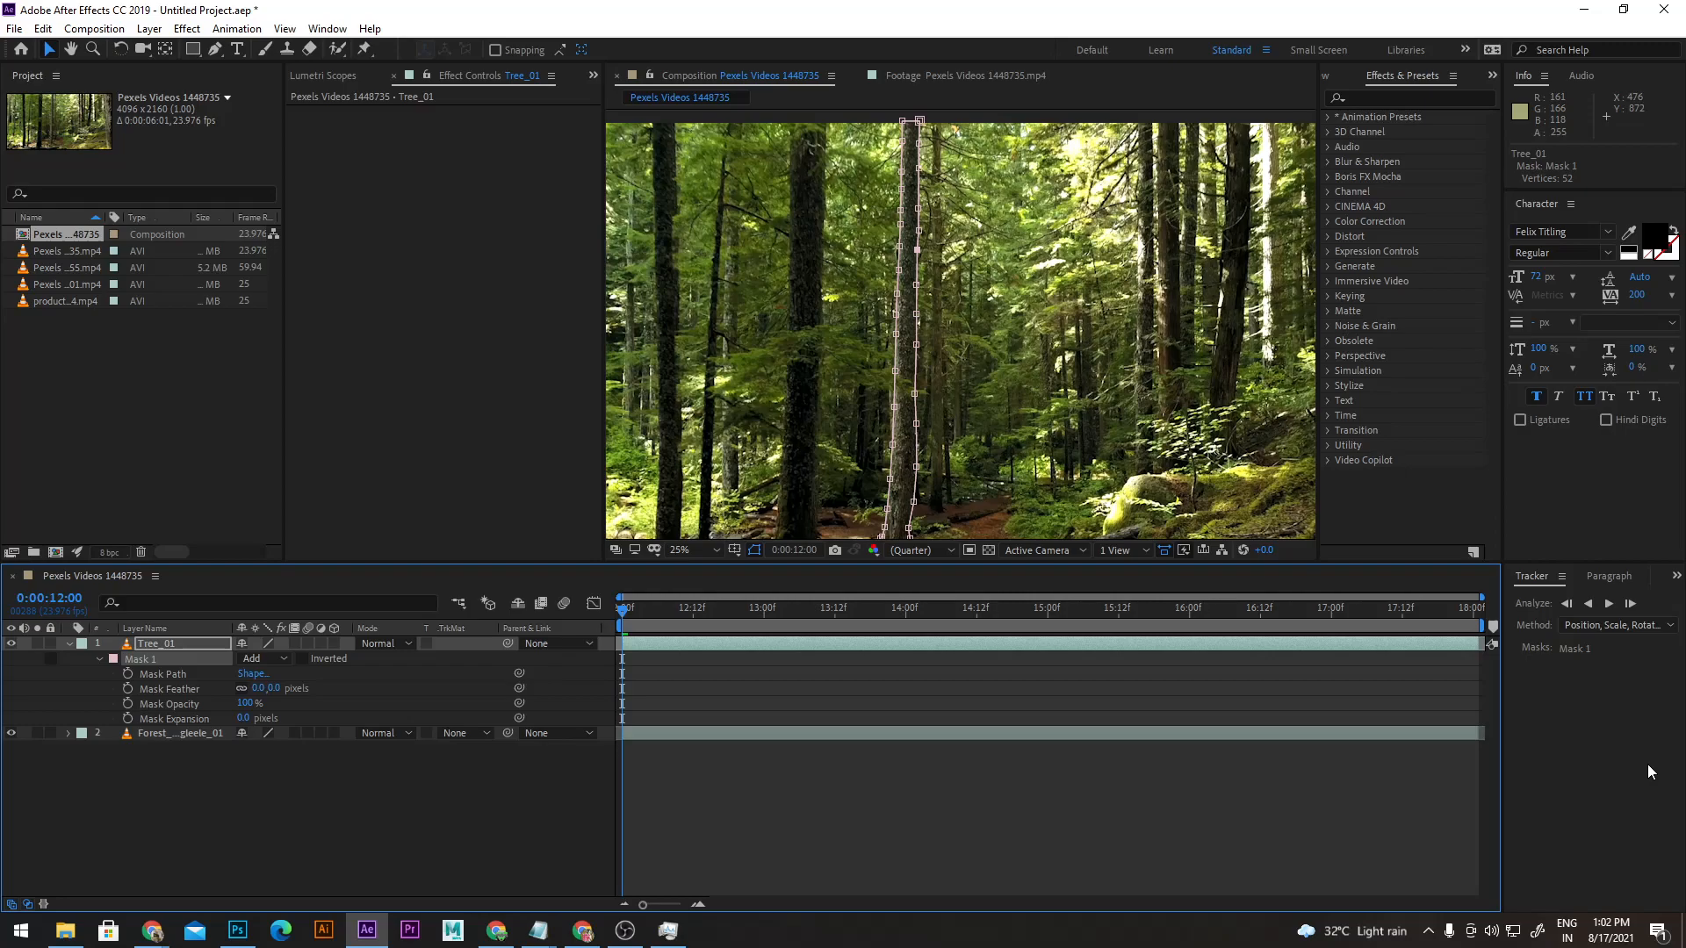
# - Track Mask 1 forward from 0:00:12:00 and stop the analysis at about 0:00:14:04
pyautogui.click(1610, 604)
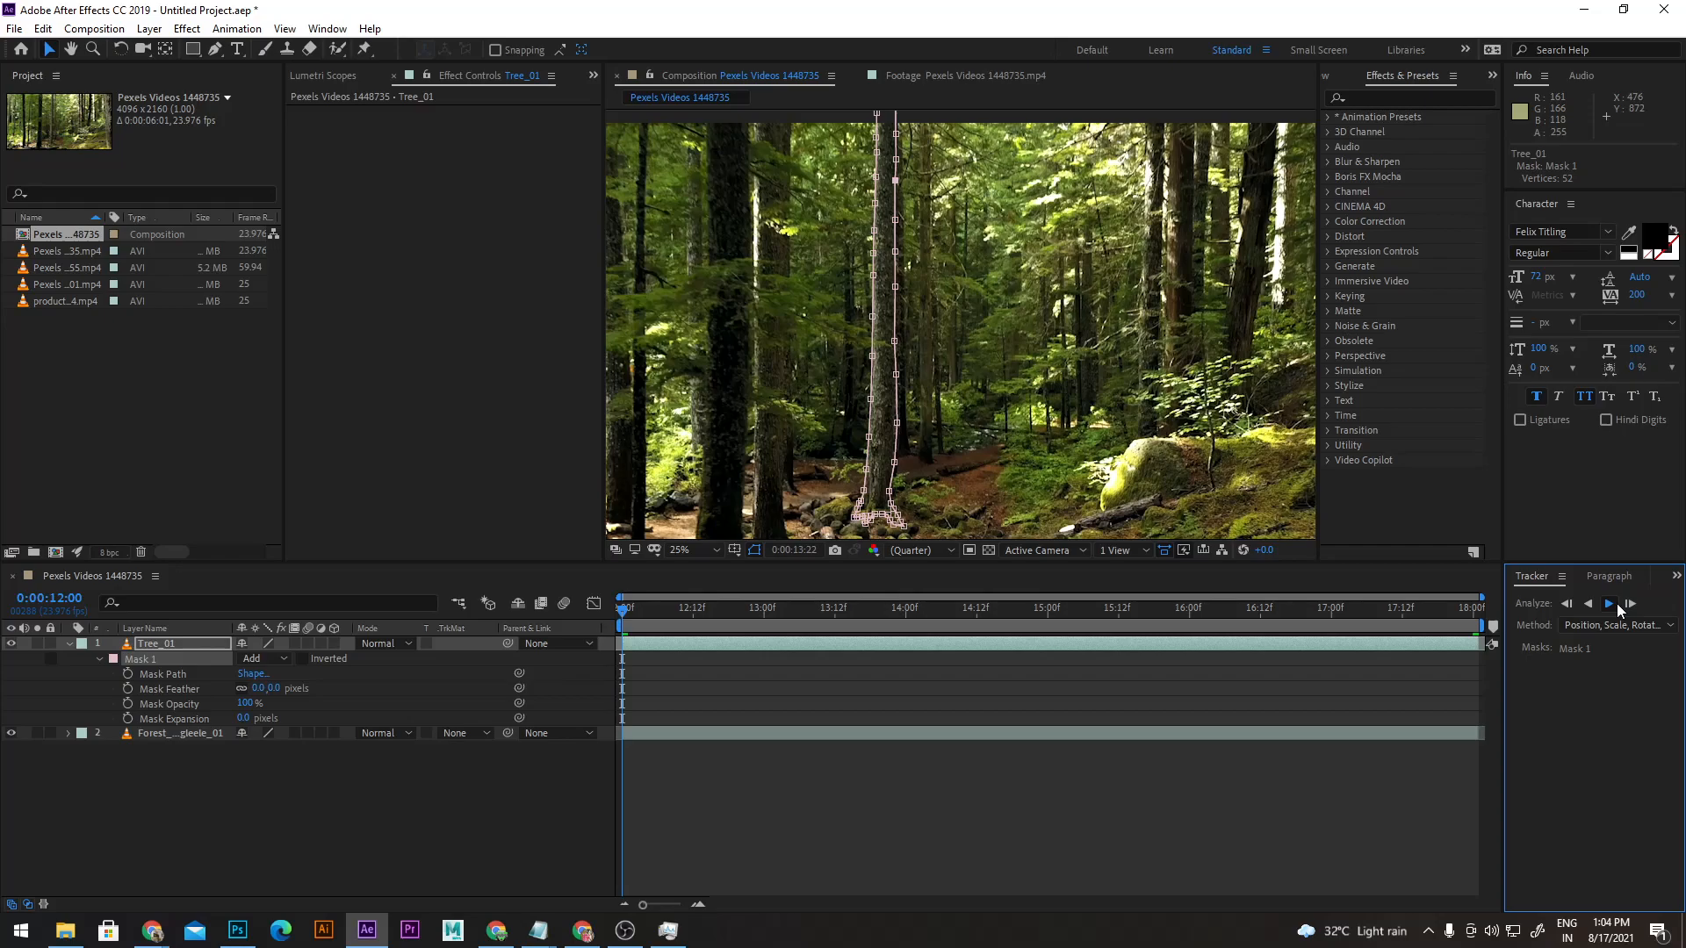
pyautogui.click(1616, 603)
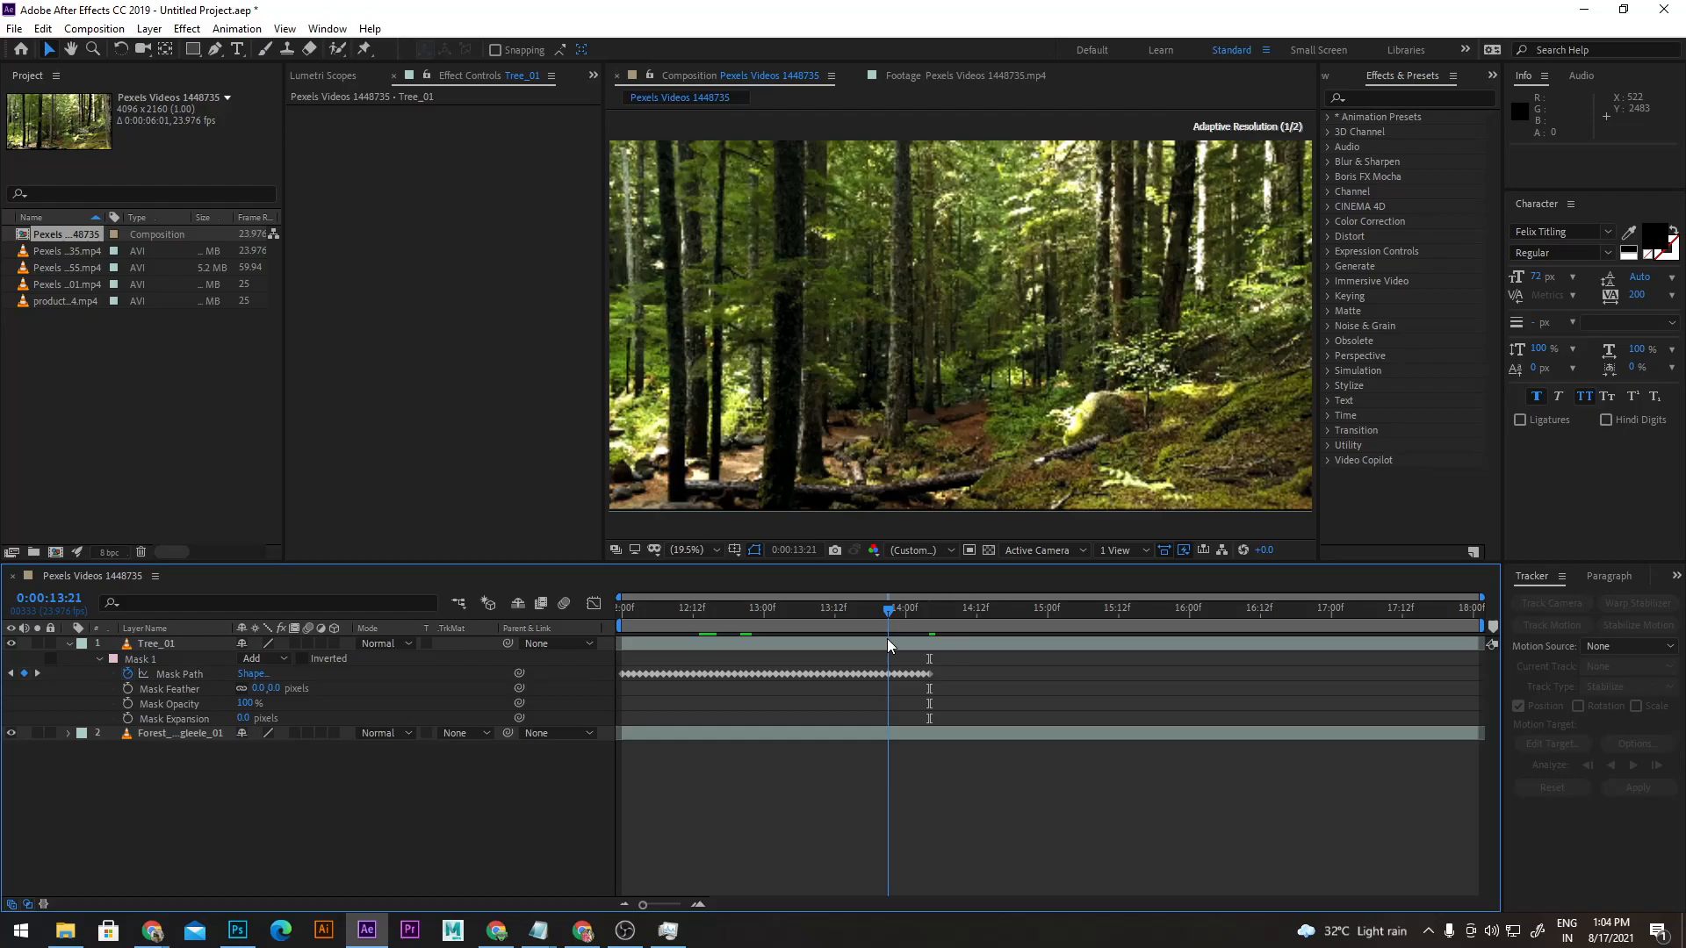
# - Return to the composition's start and hide the Forest_Junggleele_01 layer to examine the tracked tree cut-out
pyautogui.press('Home')
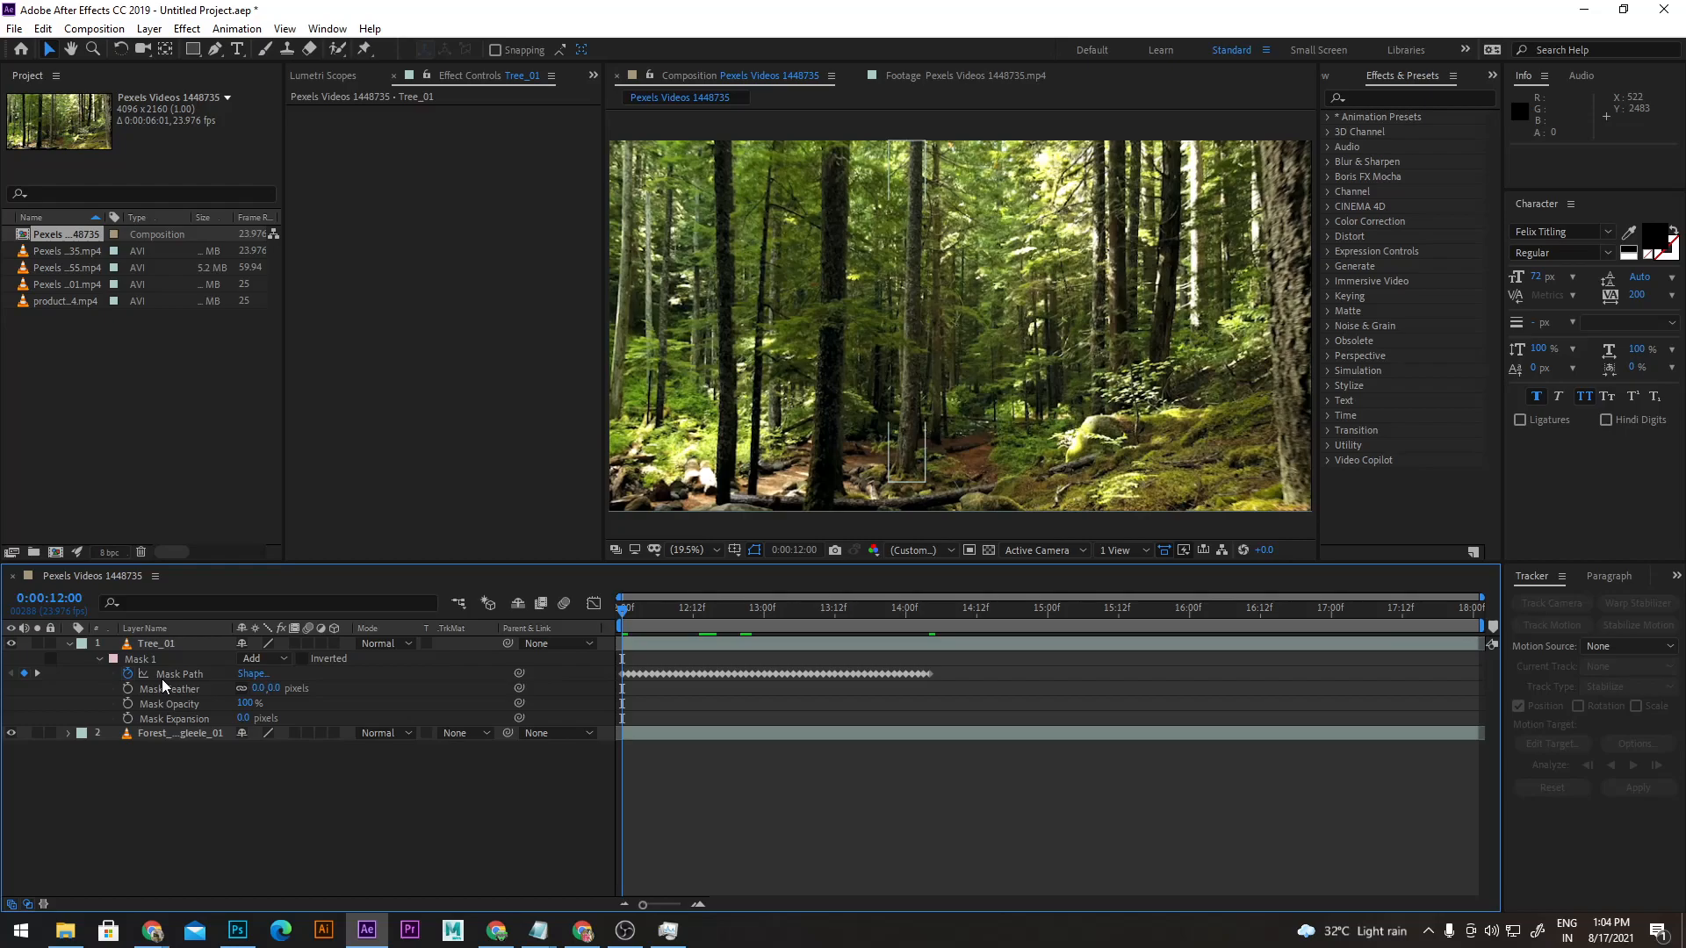
pyautogui.click(180, 734)
pyautogui.click(11, 733)
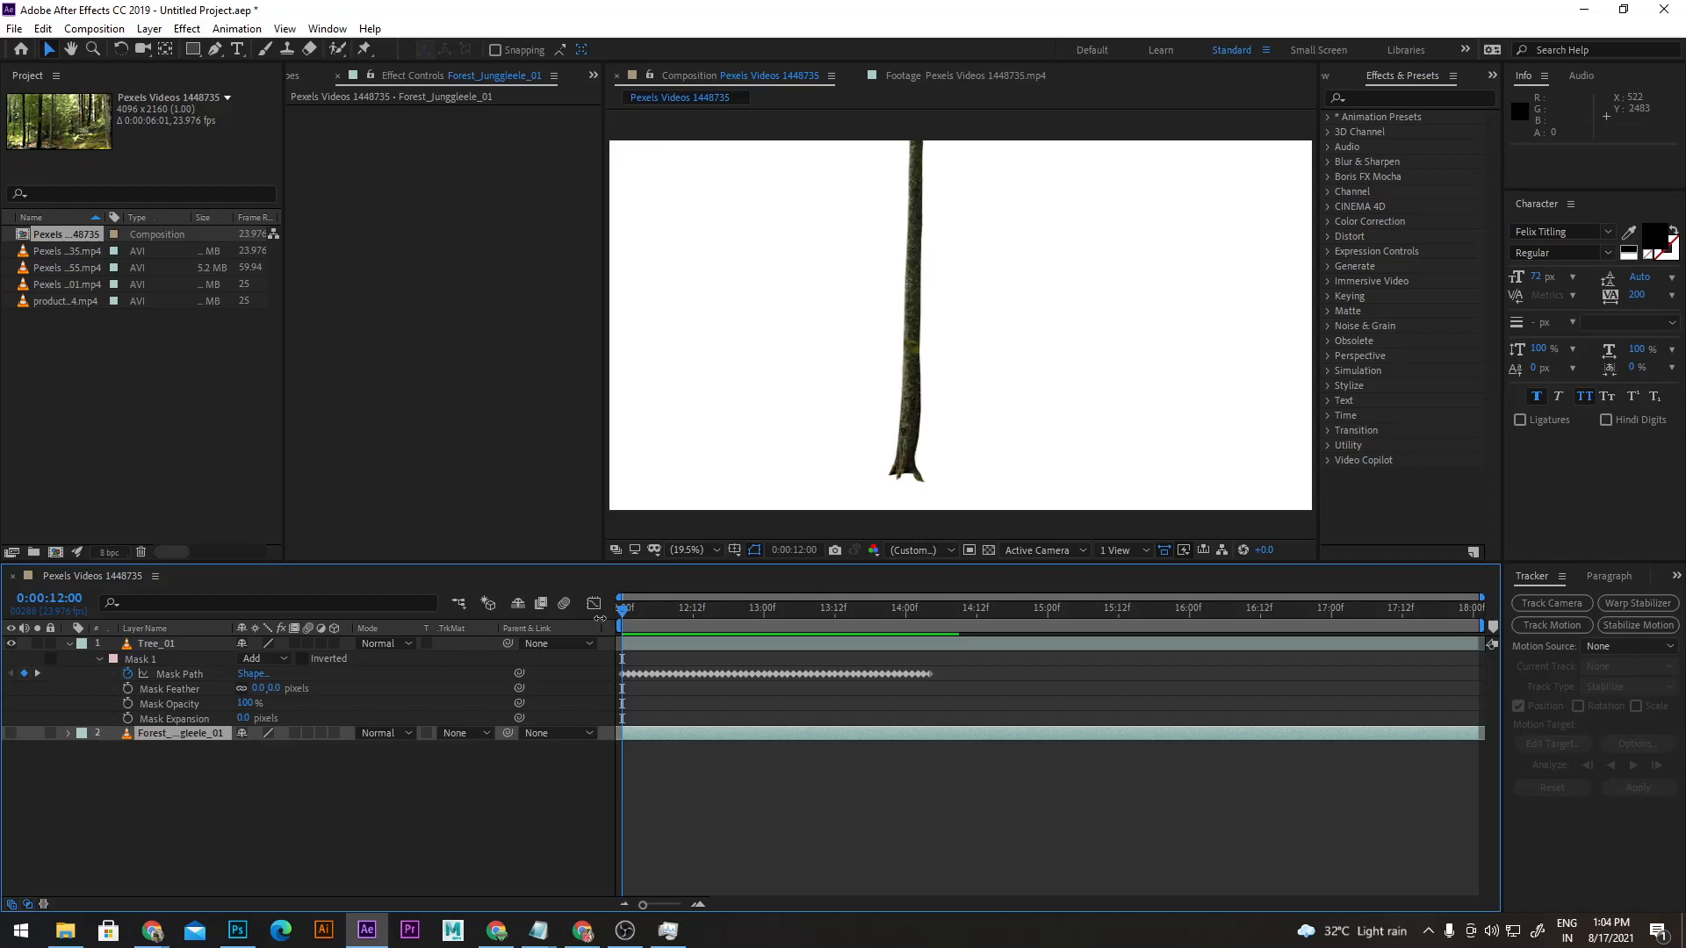
# - Move to 0:00:12:12 and reshape Tree_01's Mask 1 vertices around the roots and trunk edges
pyautogui.press('=')
pyautogui.moveTo(621, 608); pyautogui.dragTo(716, 648)
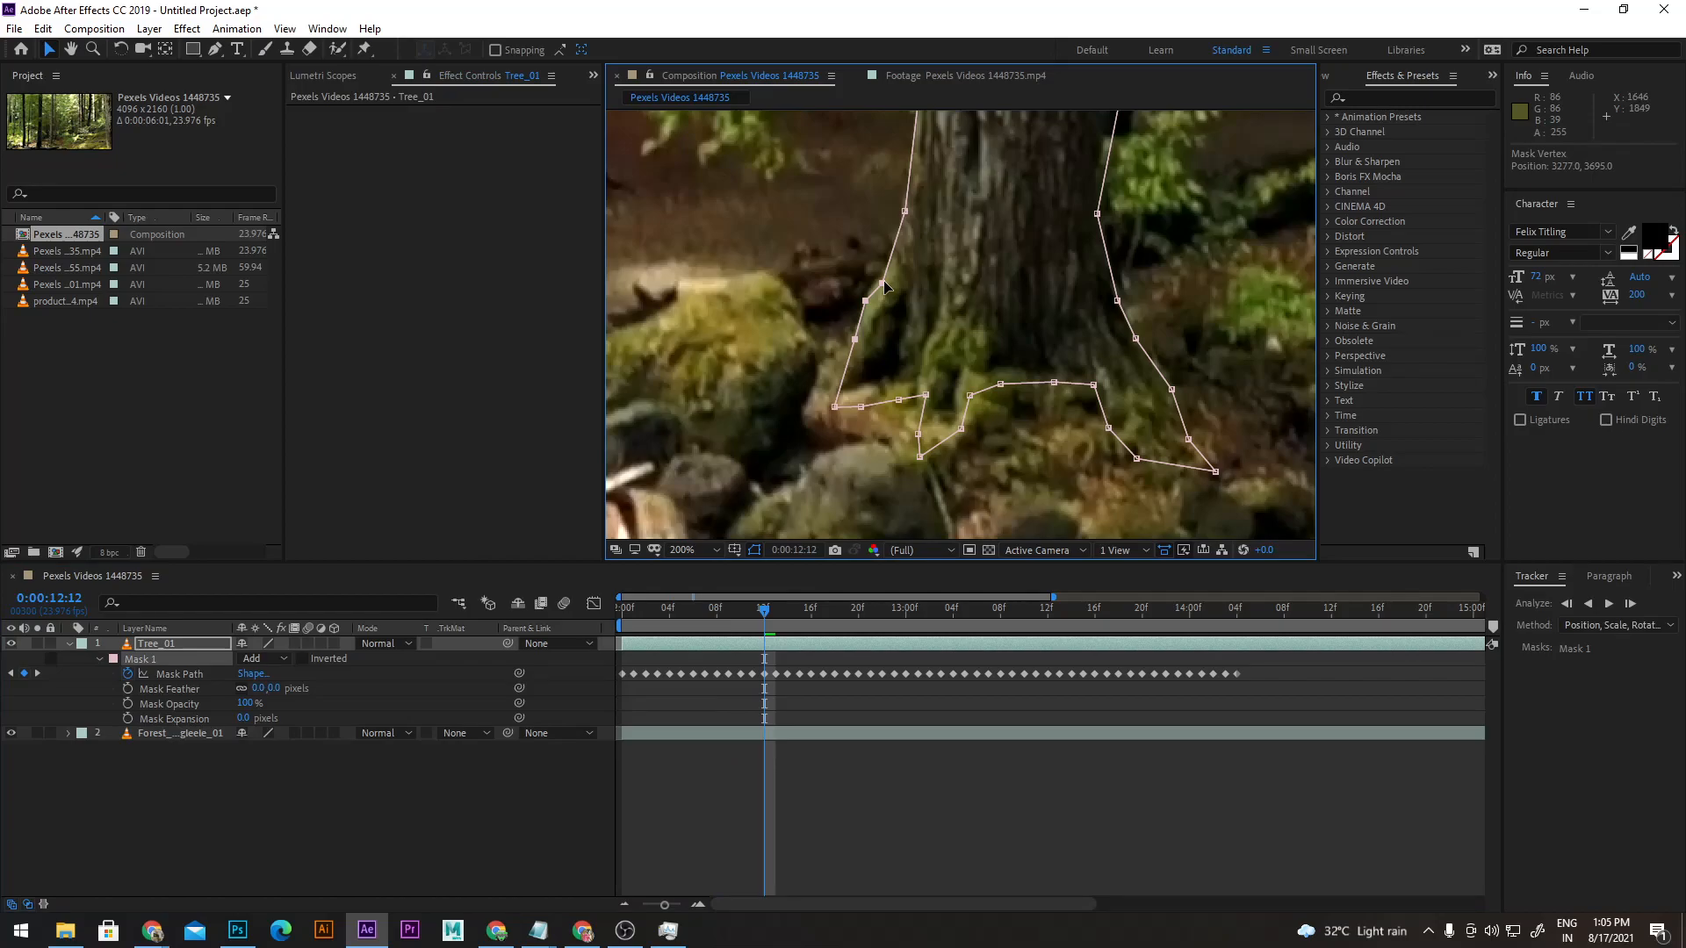
pyautogui.moveTo(885, 286); pyautogui.dragTo(883, 284)
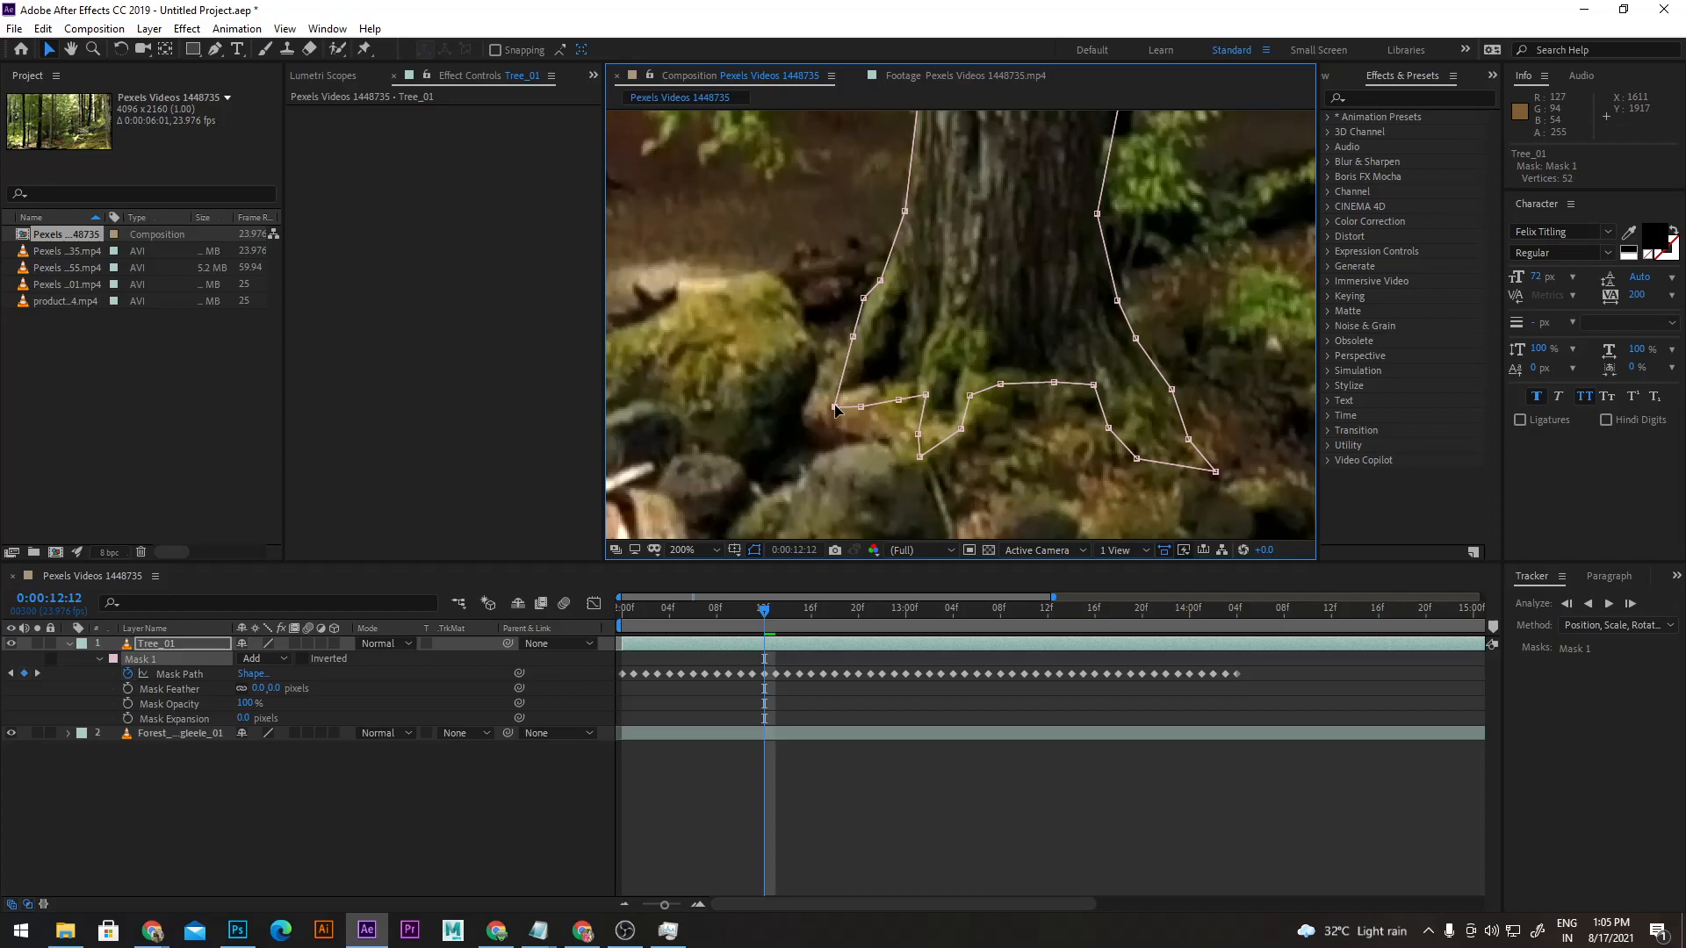
pyautogui.hotkey('ctrl', 'z')
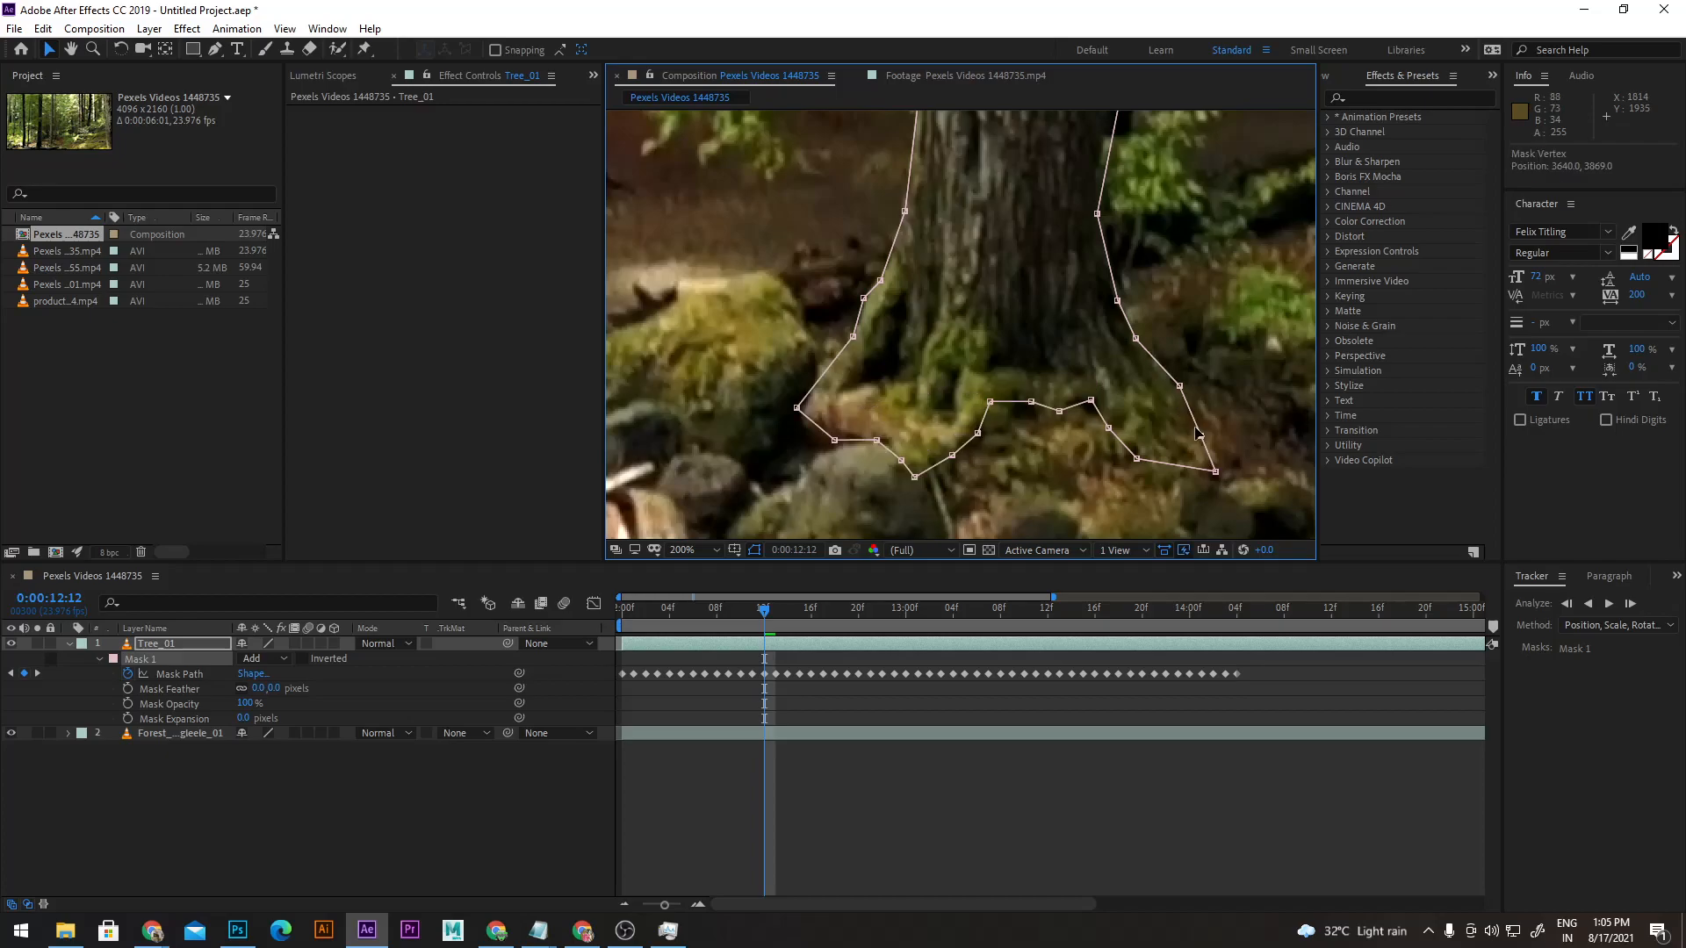
pyautogui.scroll(-2, 1145, 318)
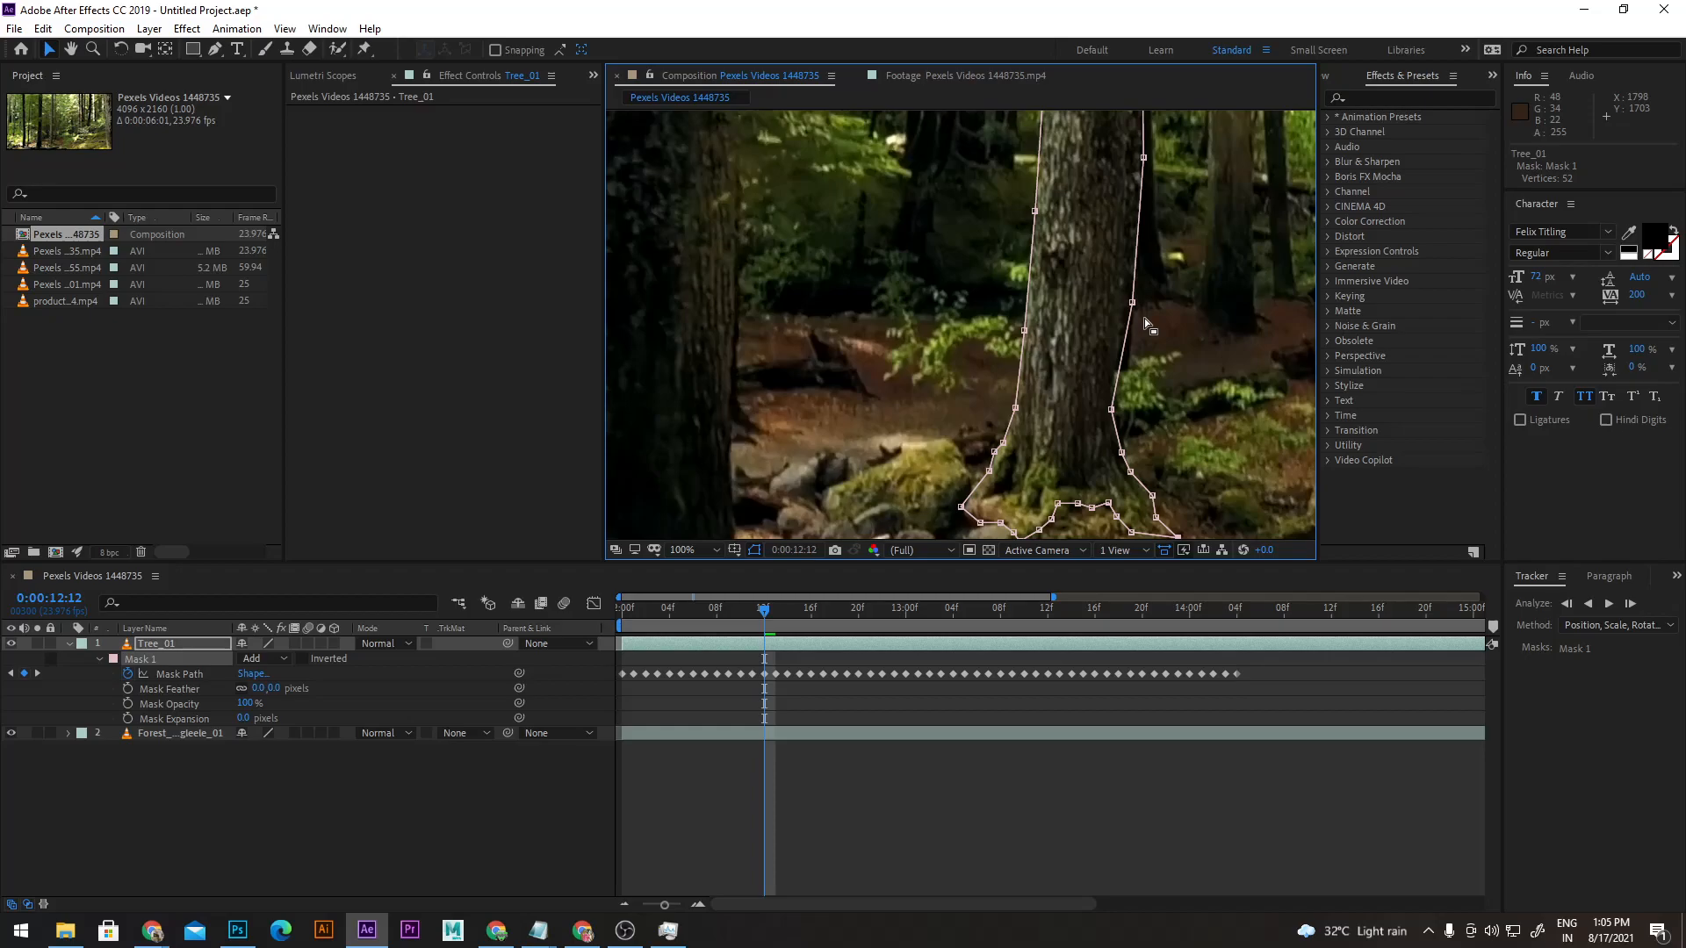
pyautogui.scroll(1, 1145, 318)
pyautogui.moveTo(1145, 318); pyautogui.dragTo(1071, 366)
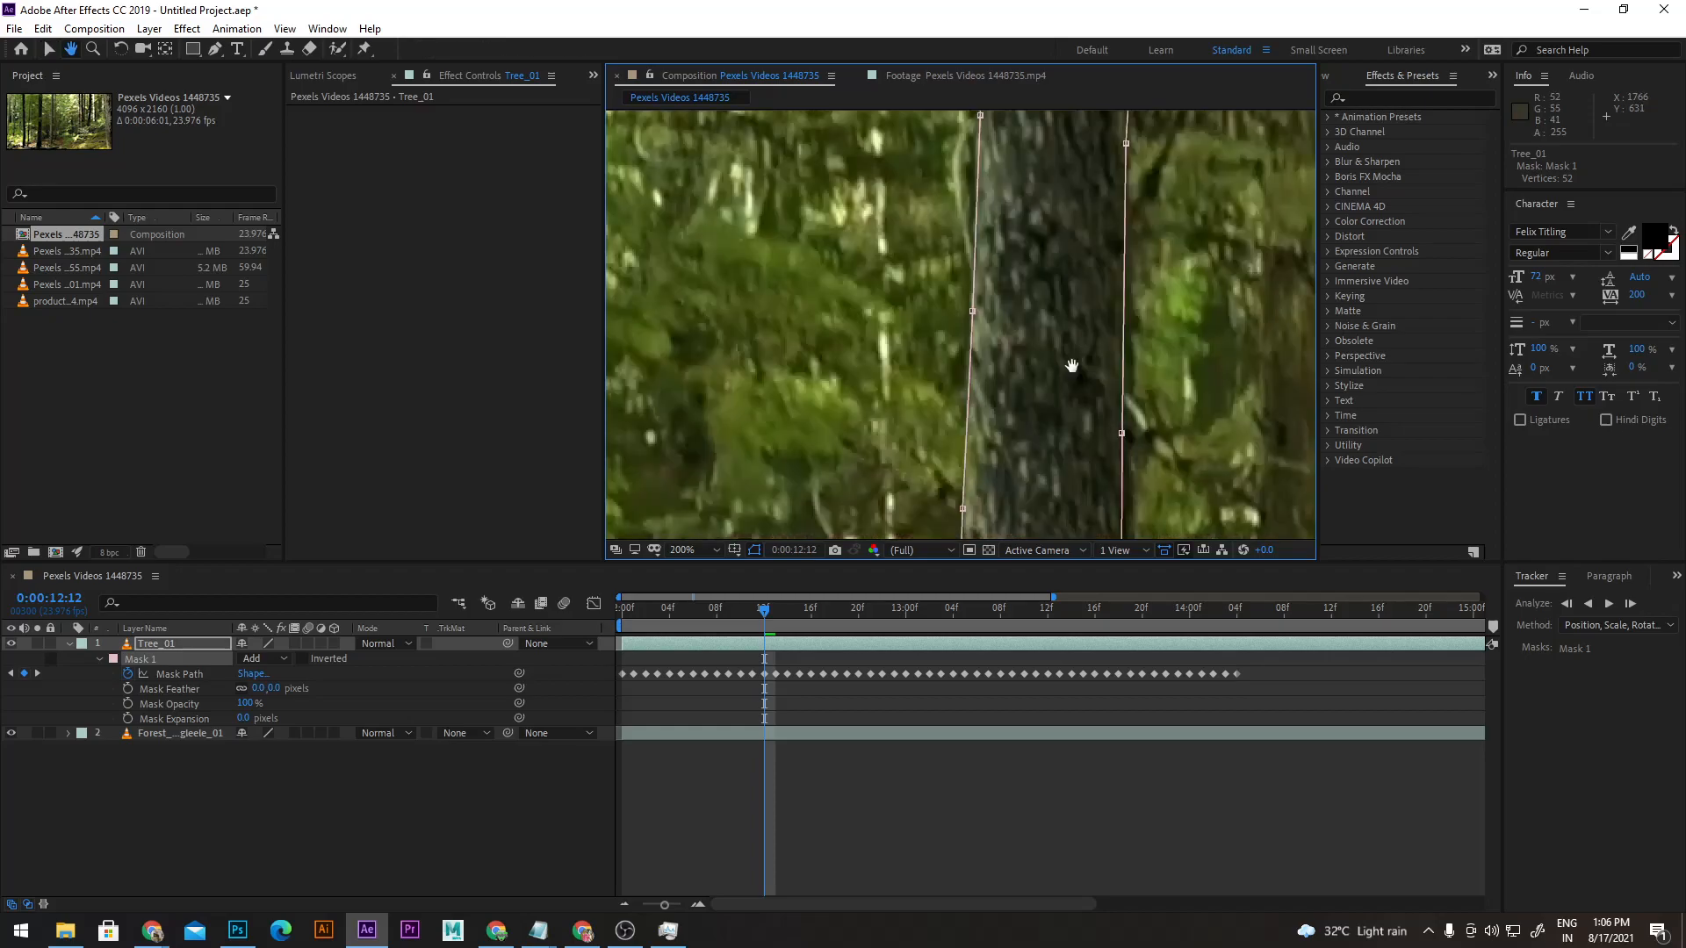
pyautogui.scroll(-1, 1071, 366)
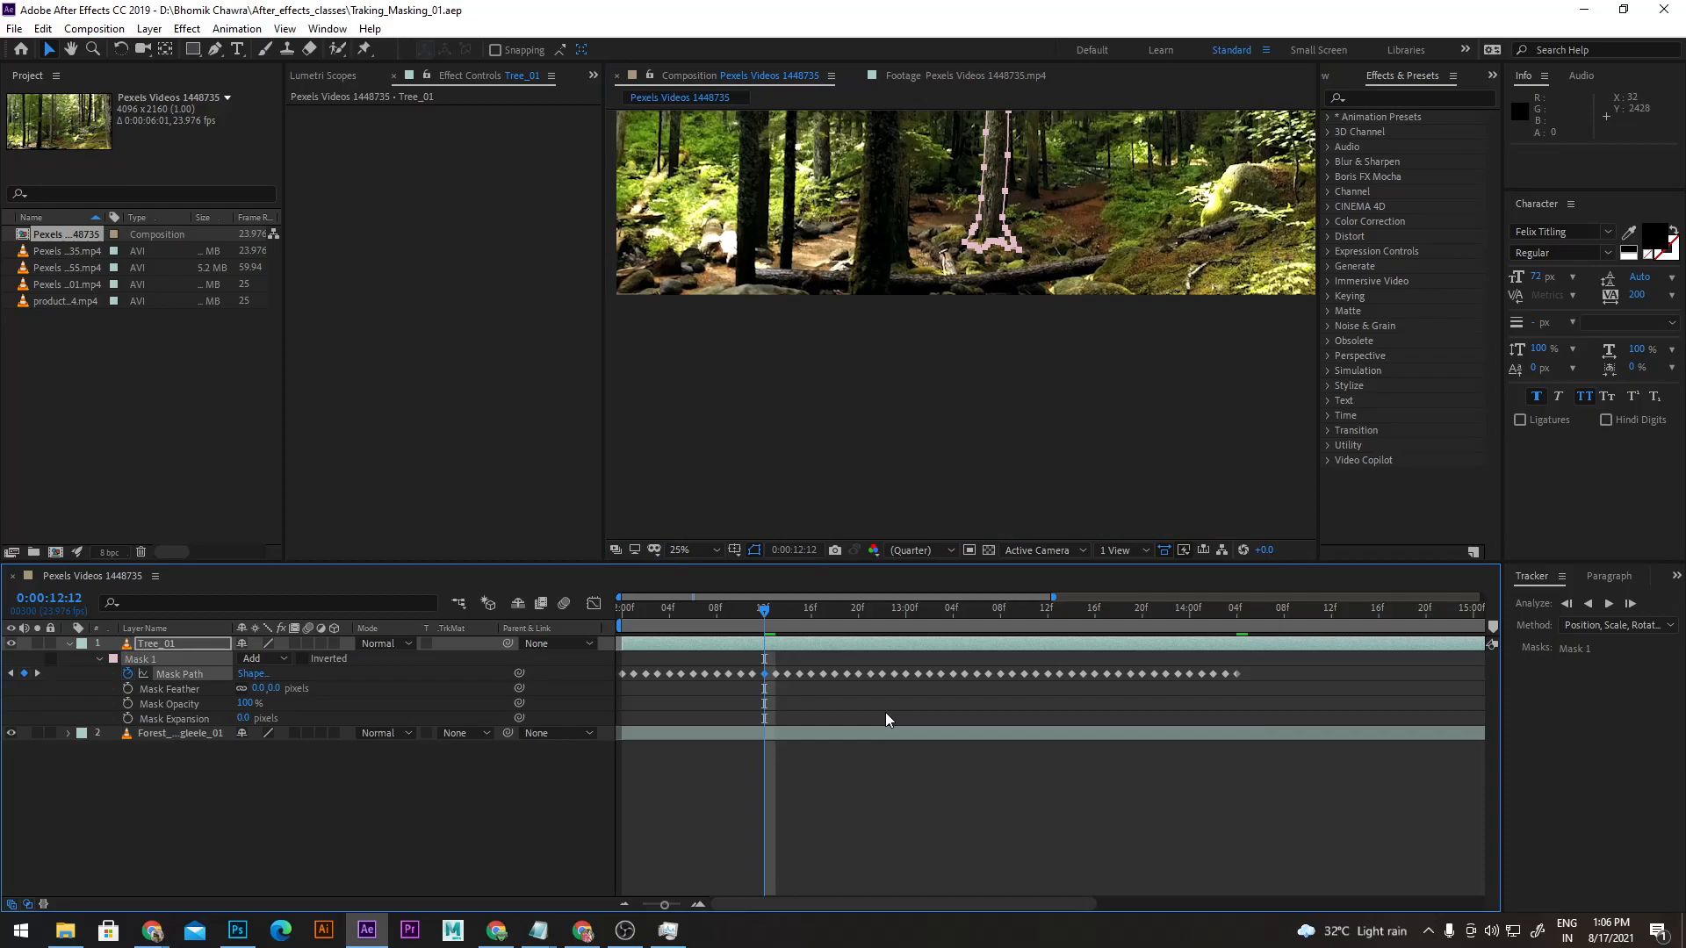
# - At 0:00:14:04, scale and reposition Mask 1's lower vertices to fit the base of the tree
pyautogui.click(156, 646)
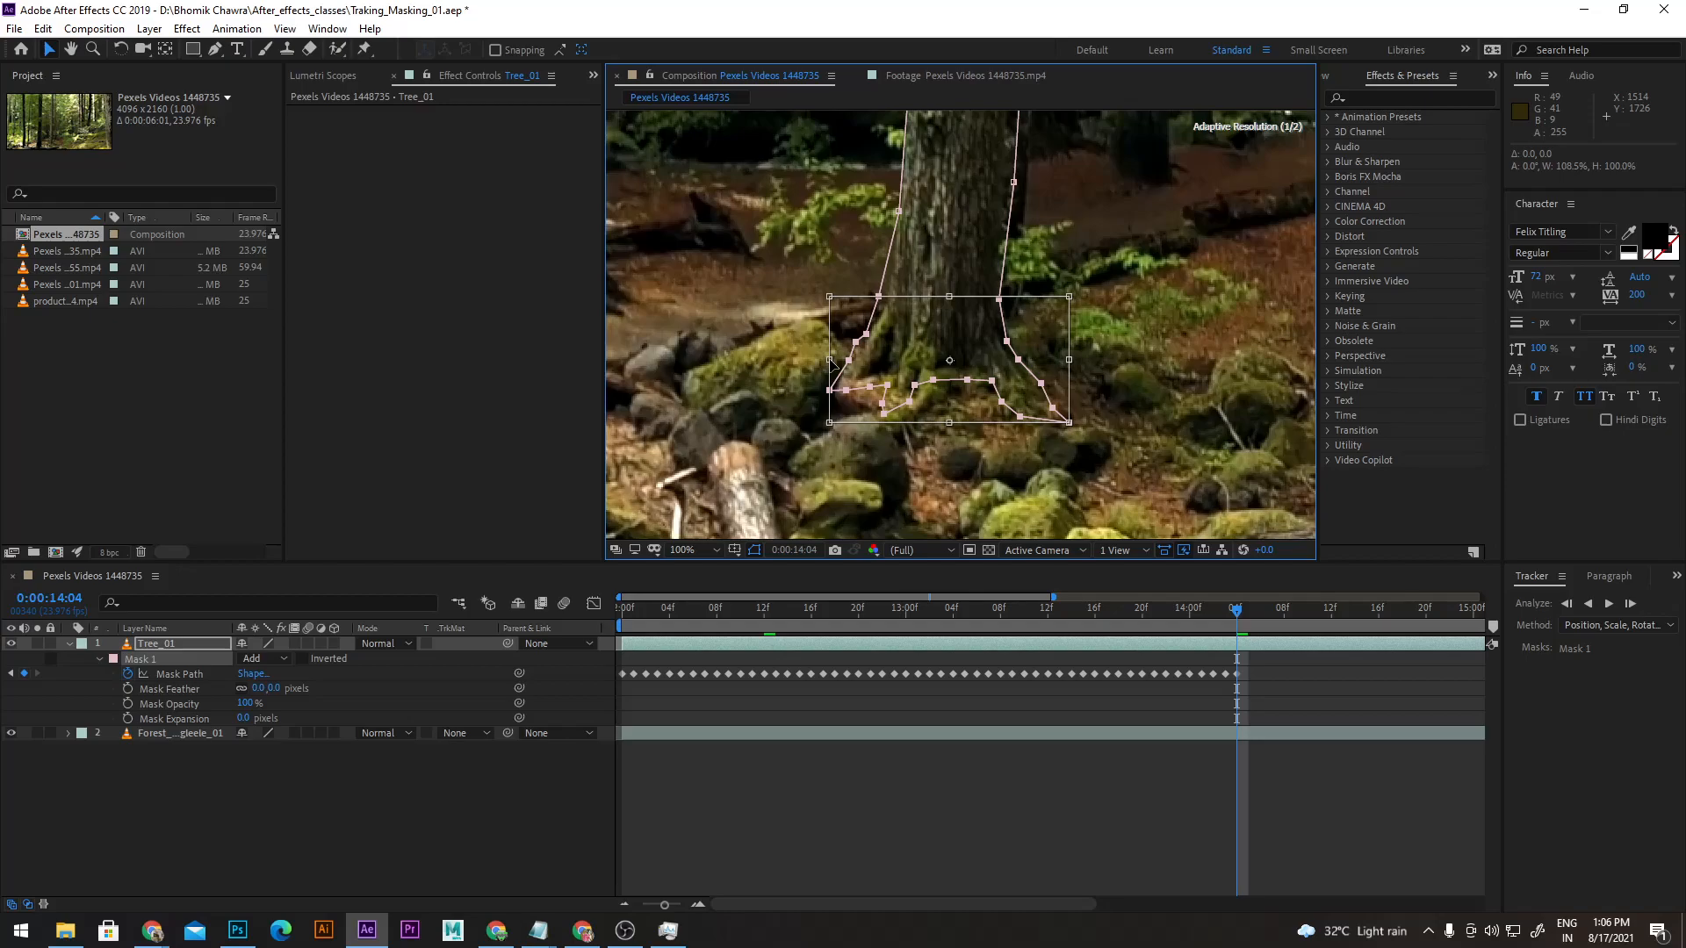
pyautogui.moveTo(832, 365); pyautogui.dragTo(852, 359)
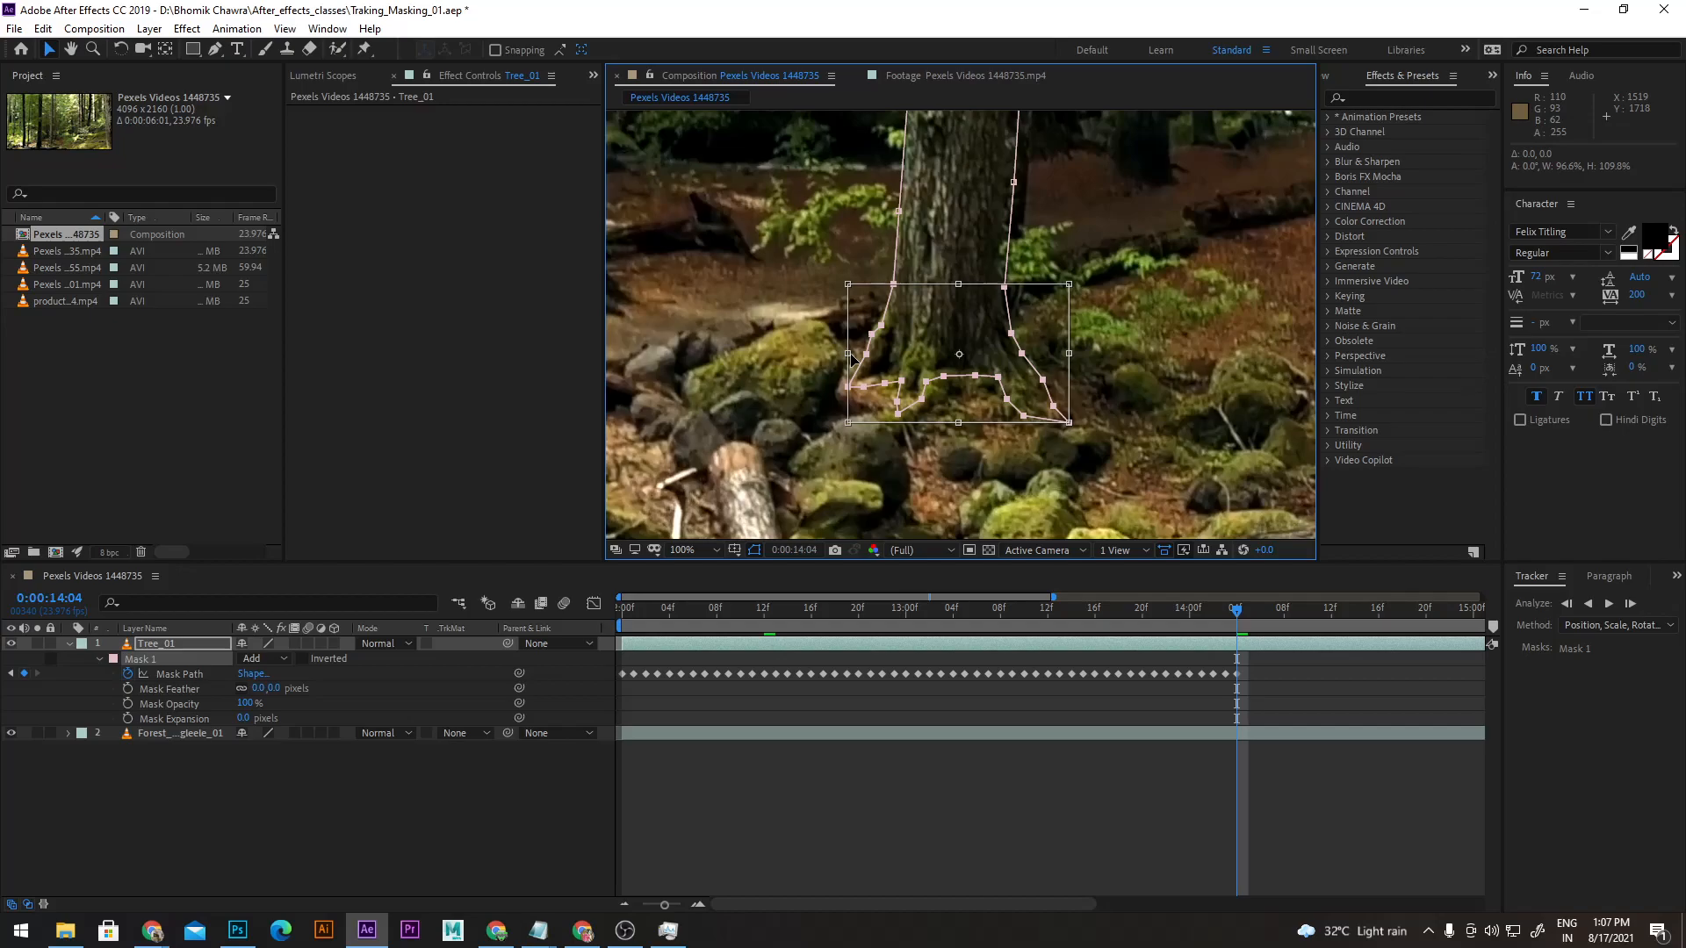
pyautogui.scroll(-1, 852, 358)
# - Track Mask 1 forward from its keyframe at 0:00:14:04 to the end of the composition
pyautogui.press('-')
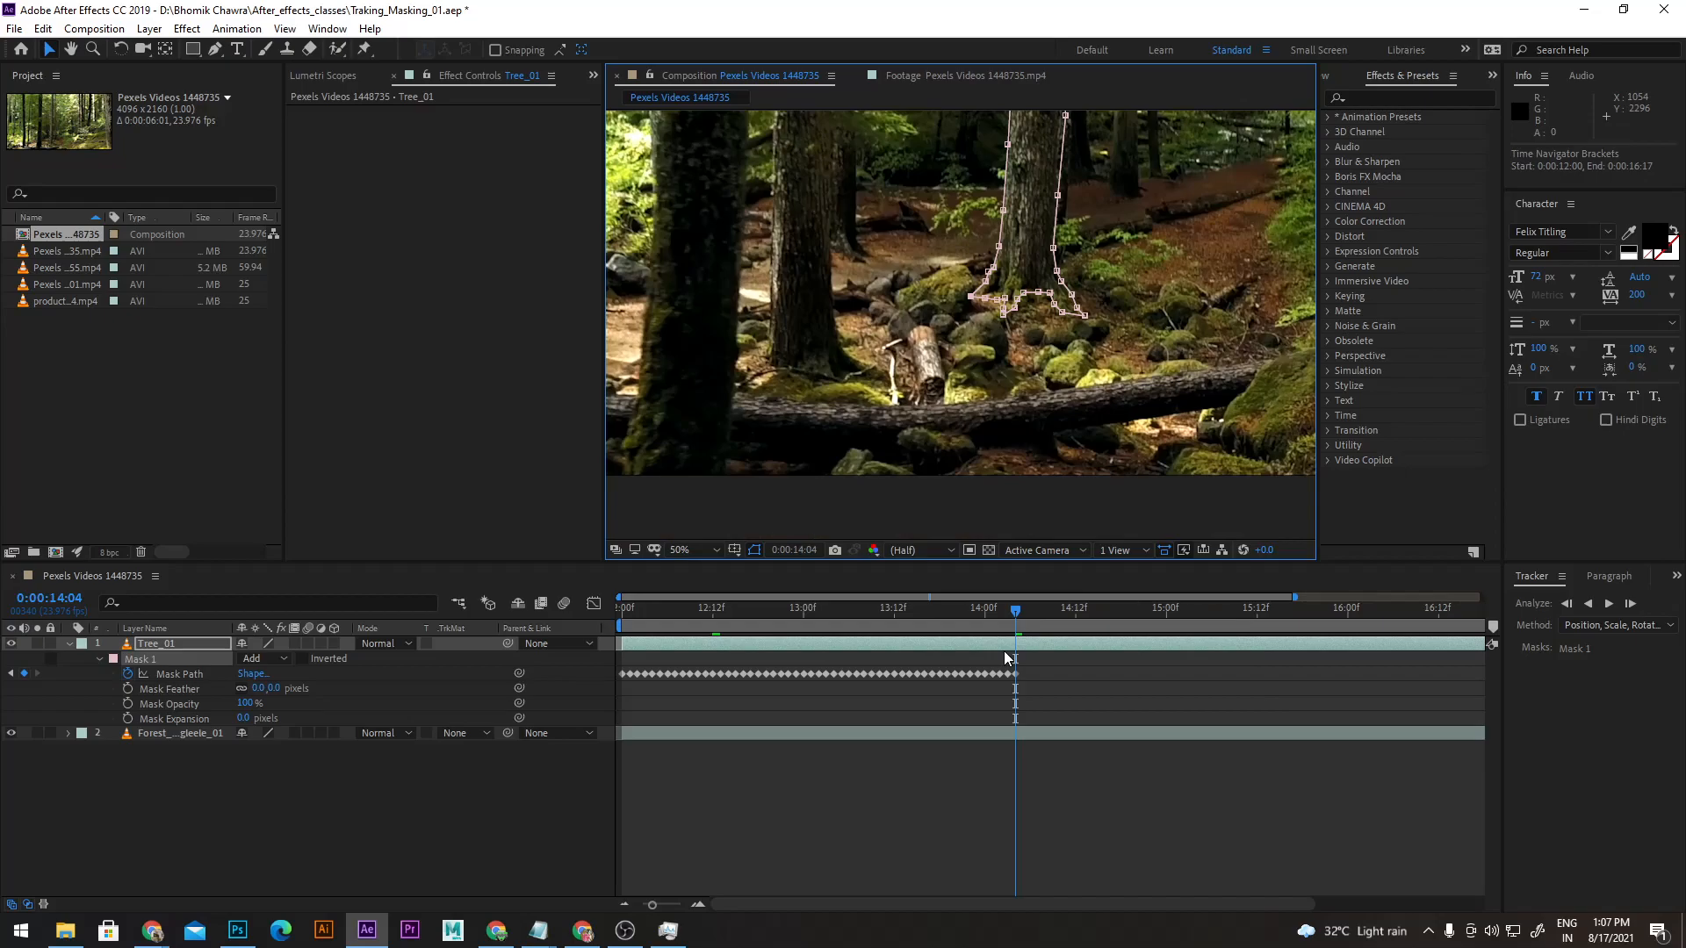
pyautogui.click(1016, 674)
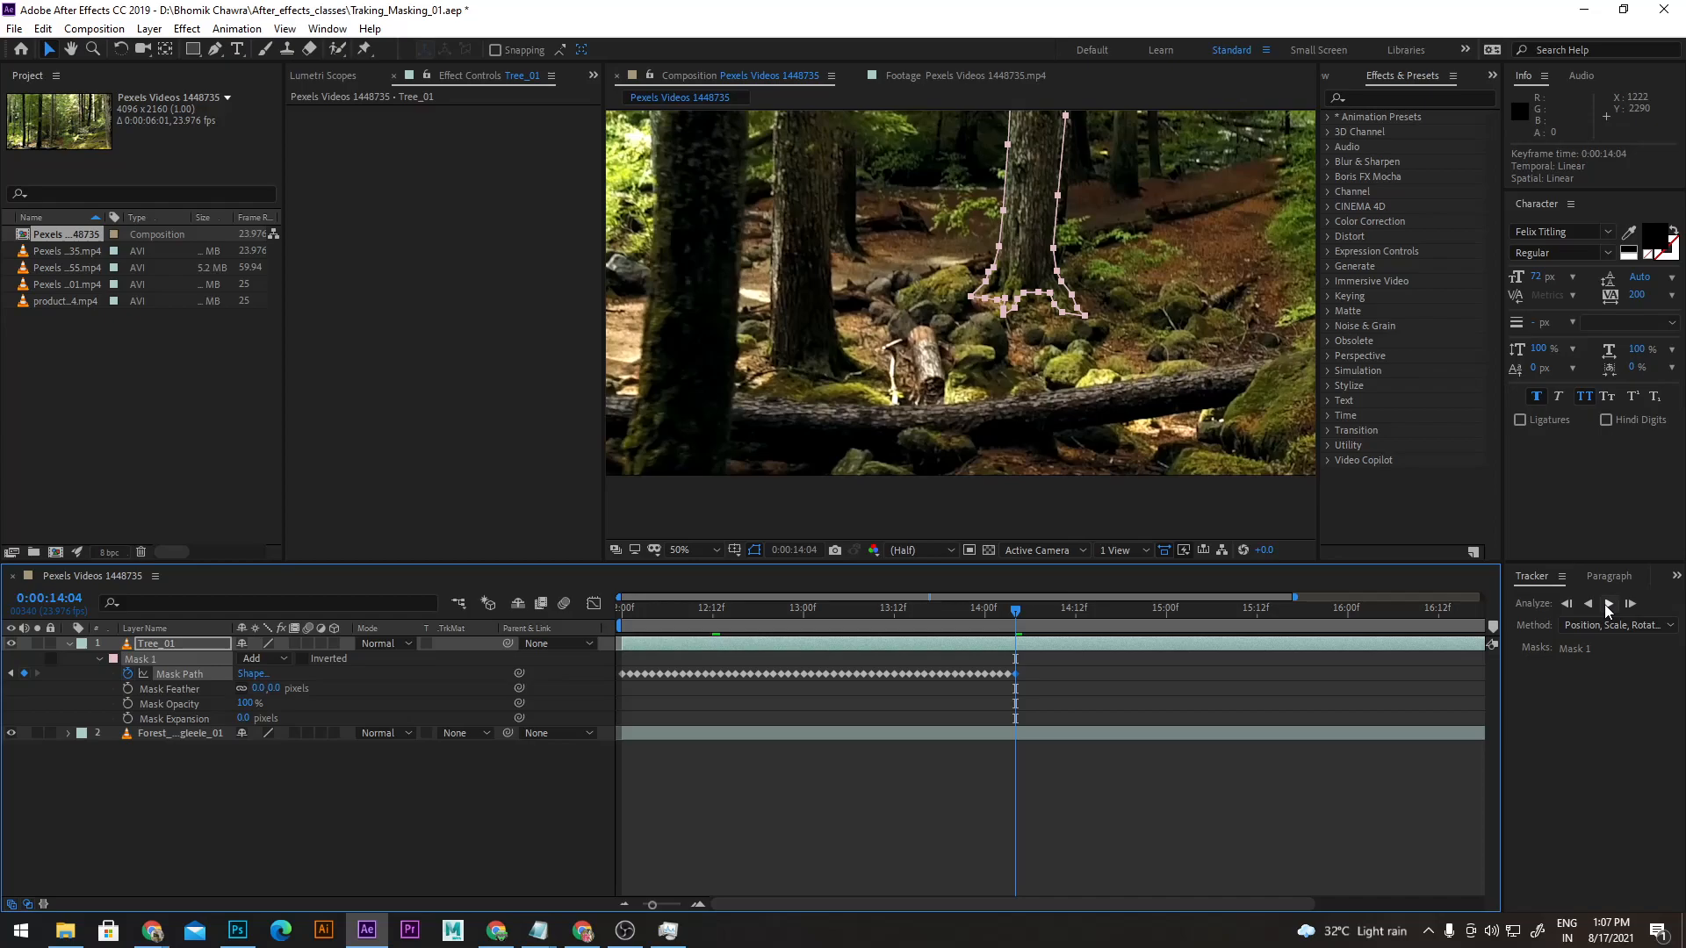
pyautogui.click(1609, 604)
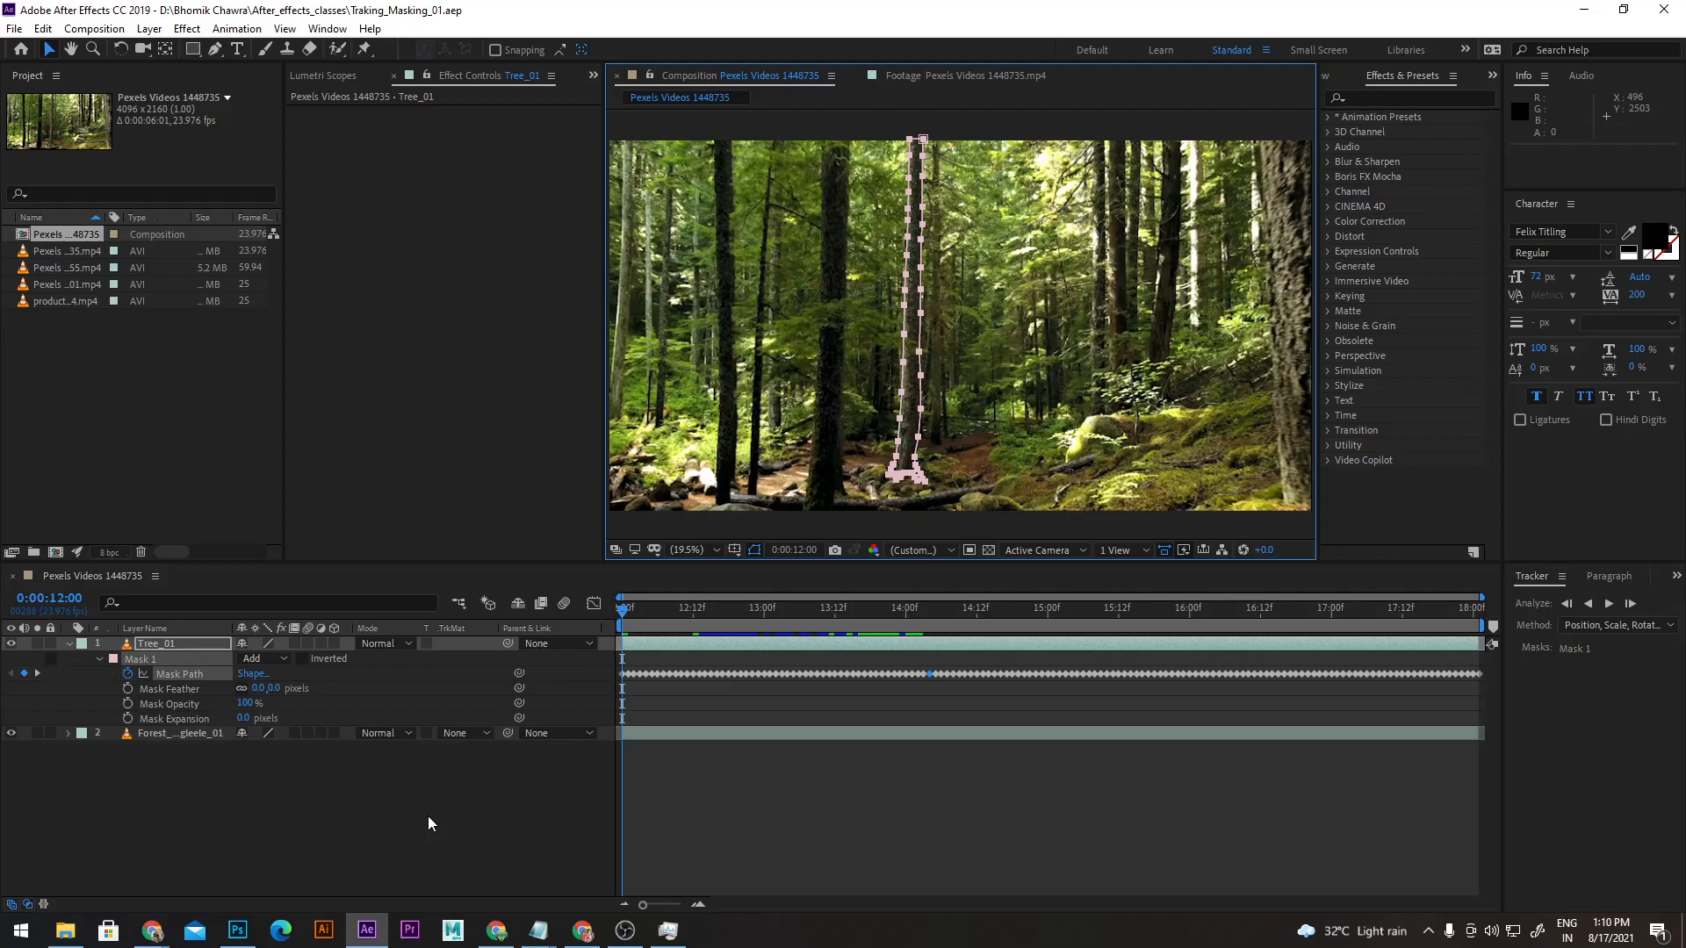
# - Set Mask 1's feather to 15 pixels and preview the tree cut-out with the forest layer hidden
pyautogui.click(180, 676)
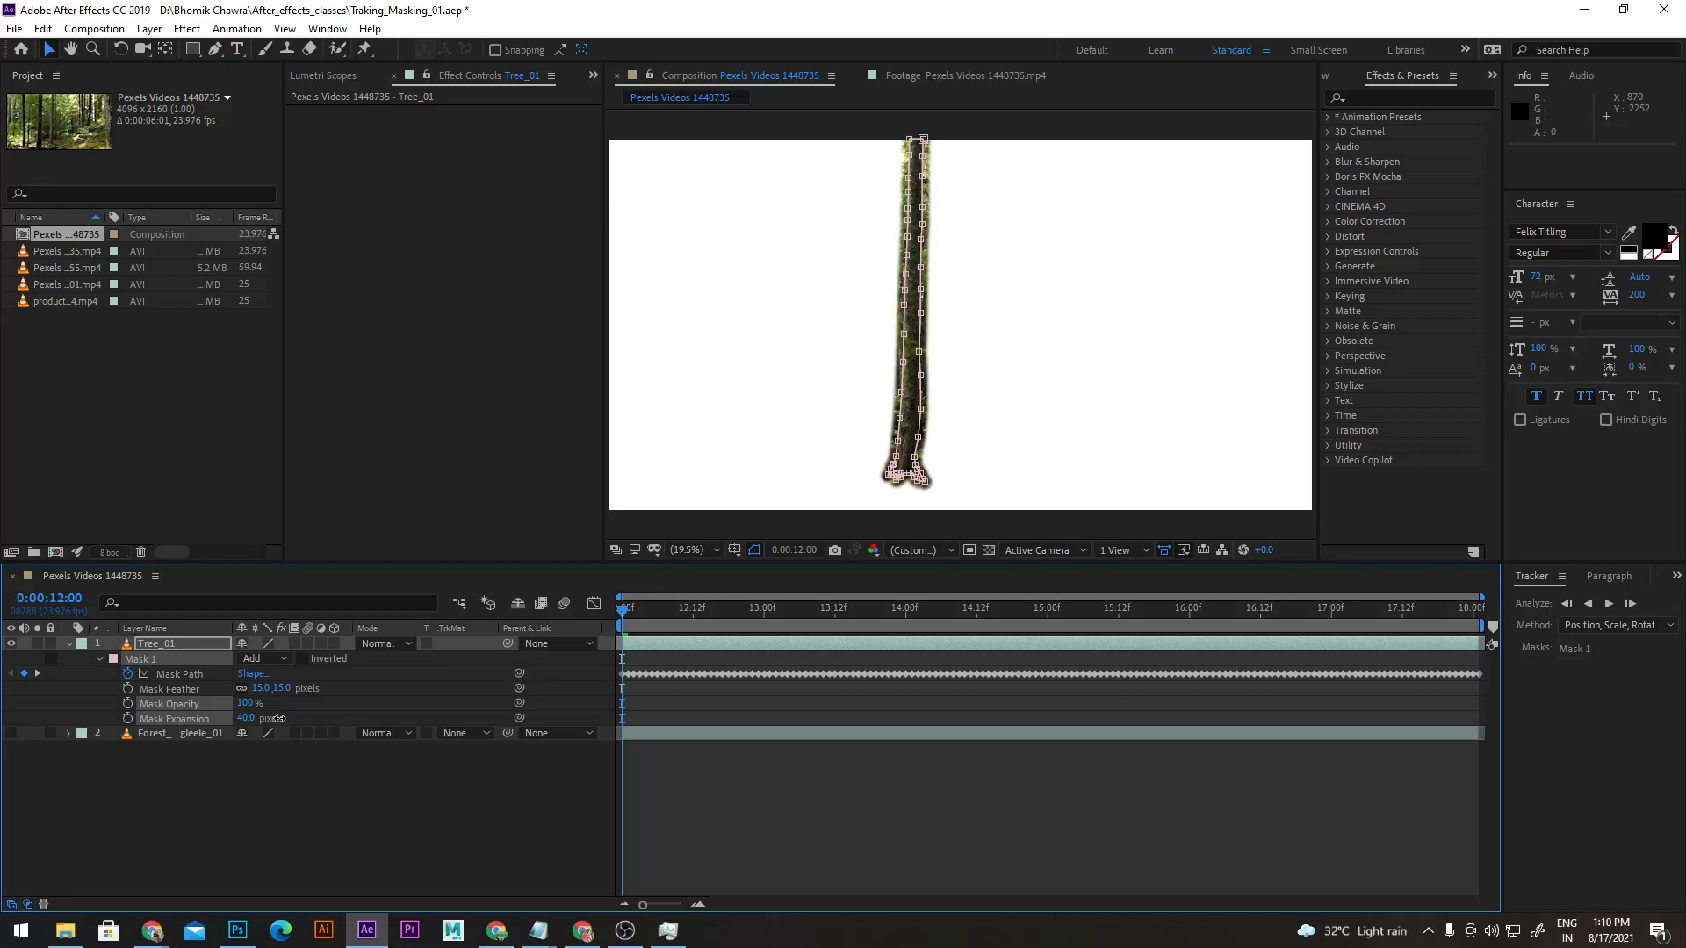
pyautogui.hotkey('ctrl', 'z')
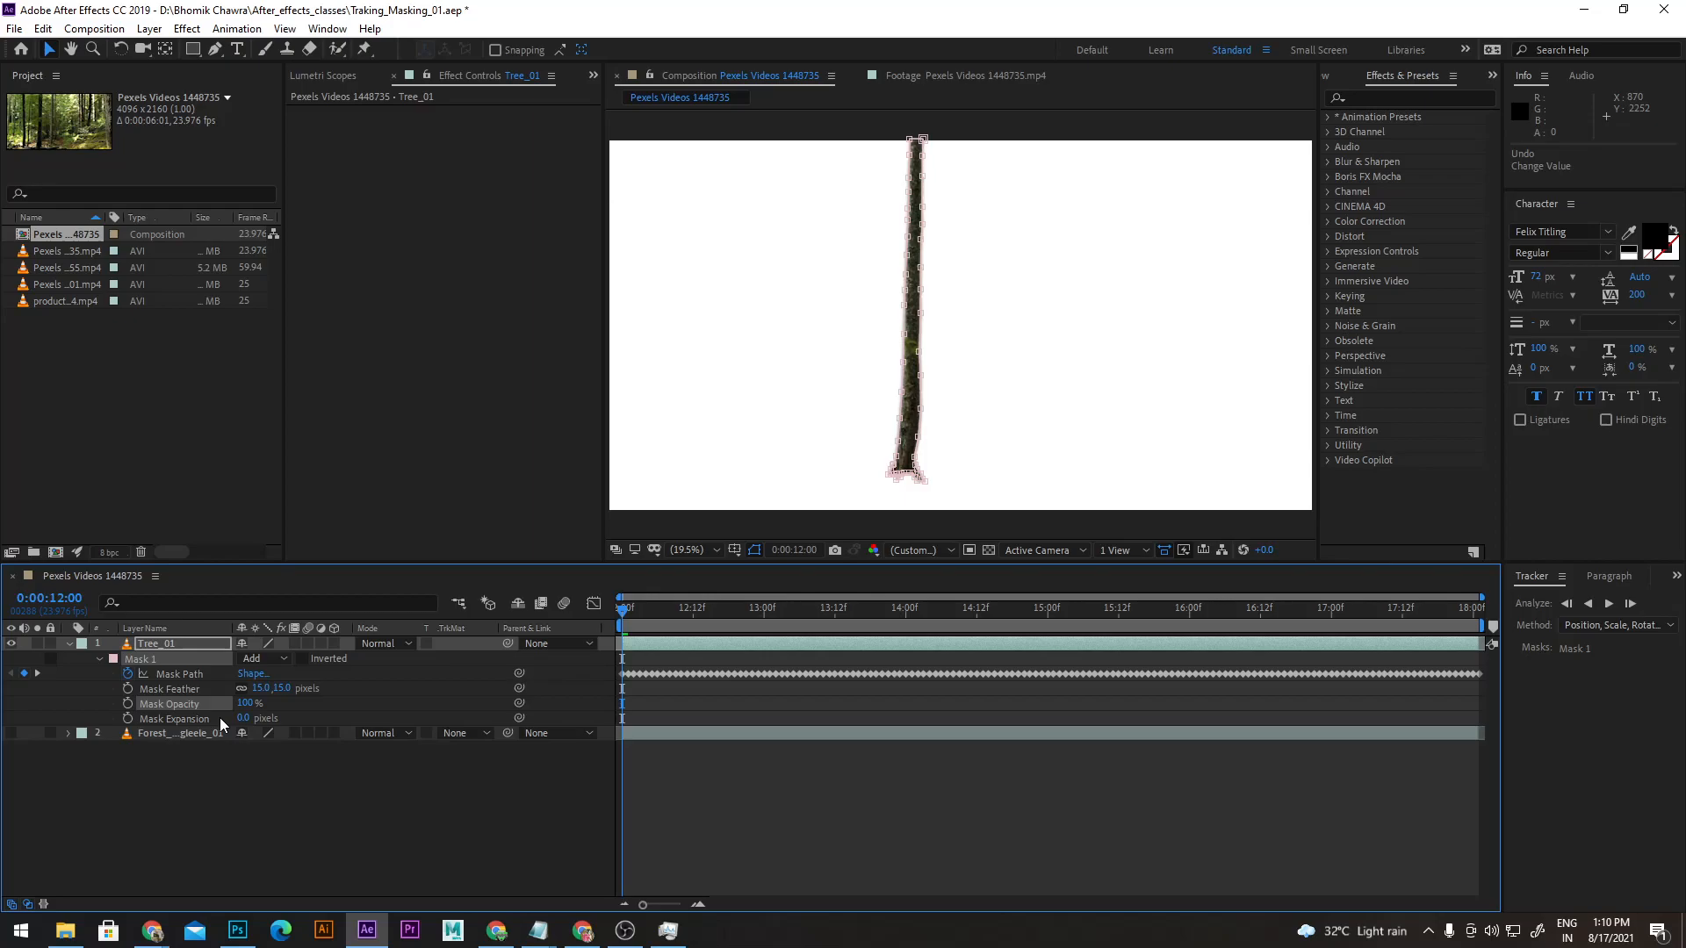
pyautogui.press('space')
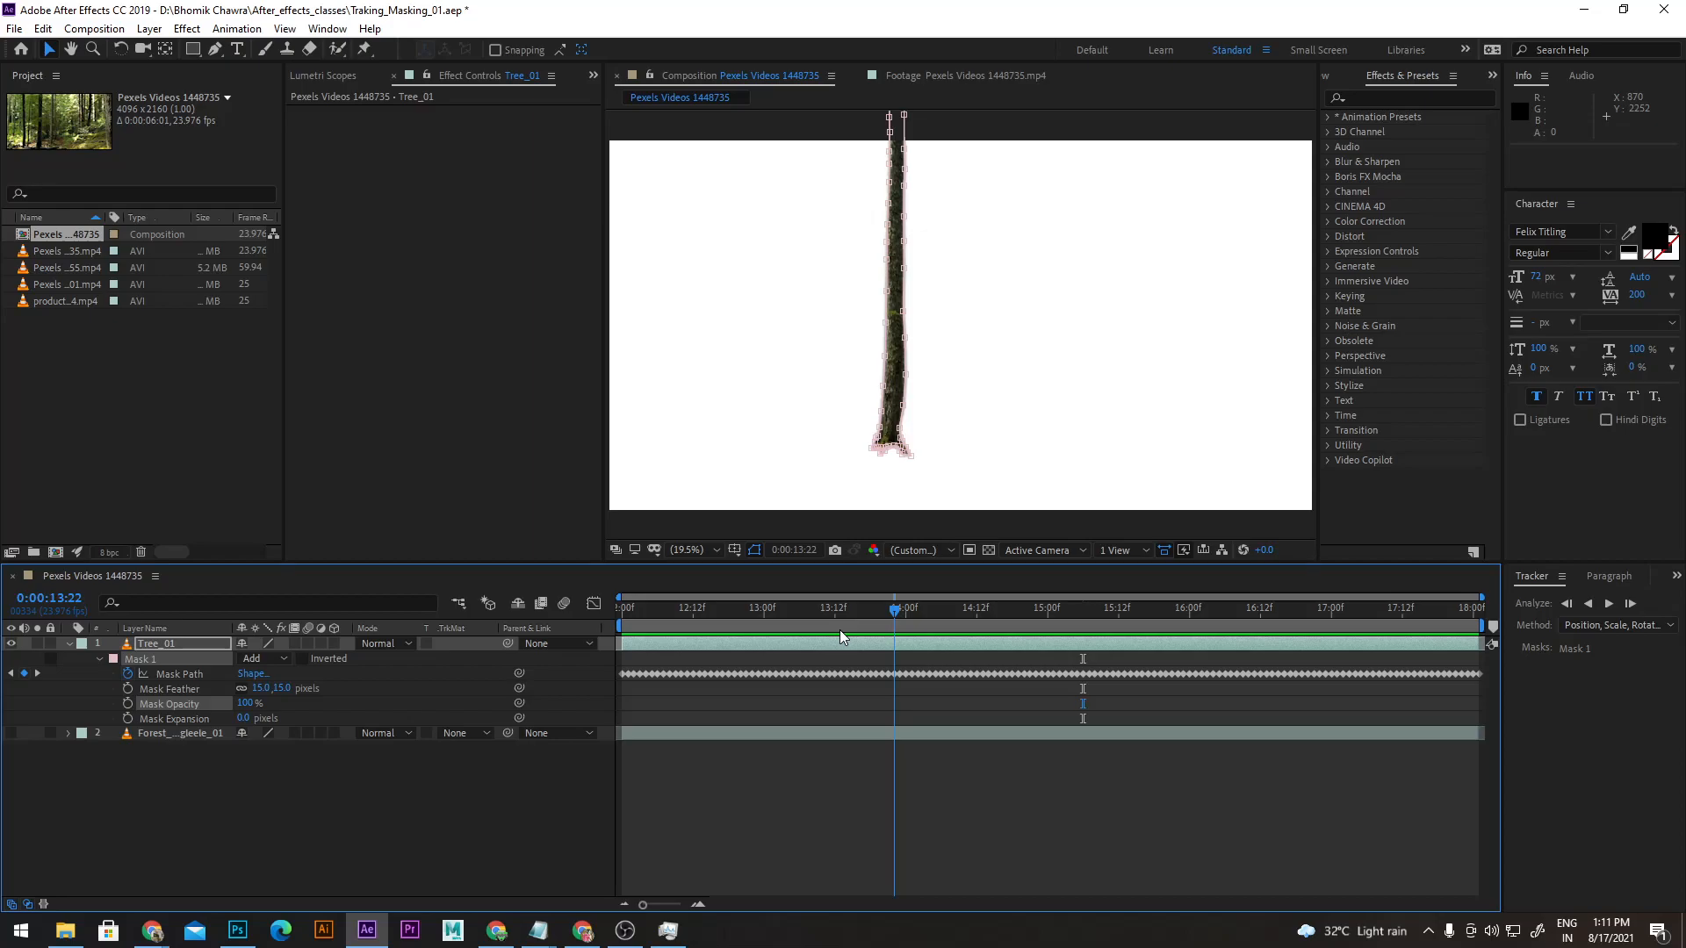
# - Correct Mask 1's path around the tree's roots at 0:00:17:00 with the forest layer shown
pyautogui.hotkey('ctrl', 'z')
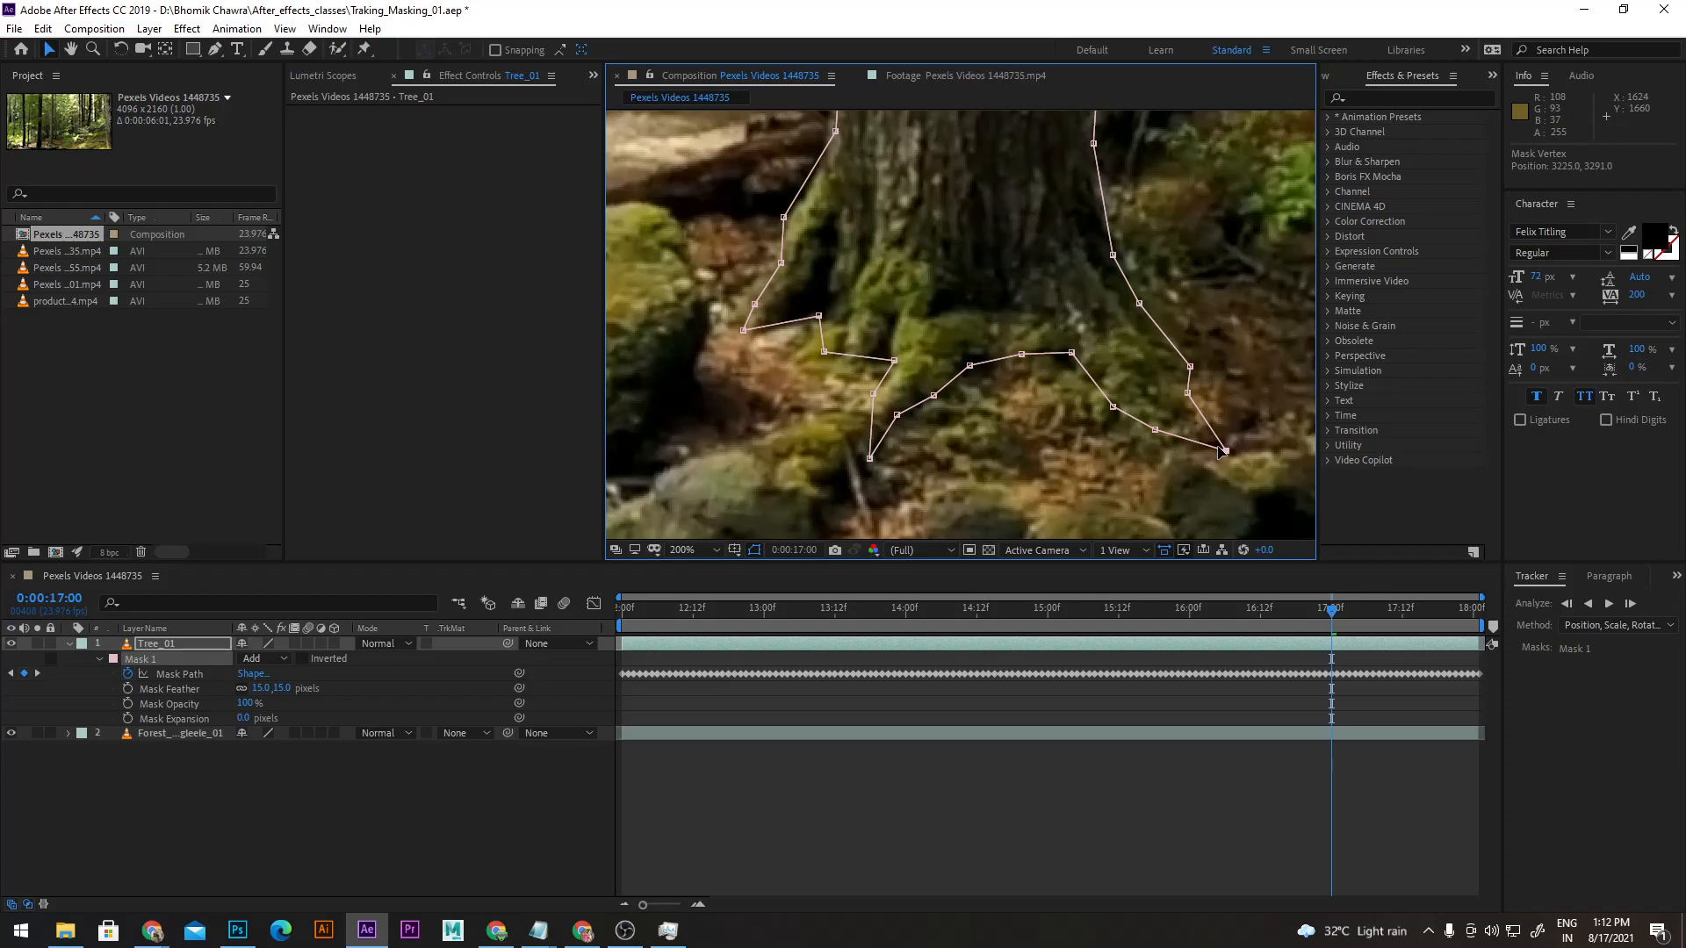
pyautogui.scroll(5, 842, 404)
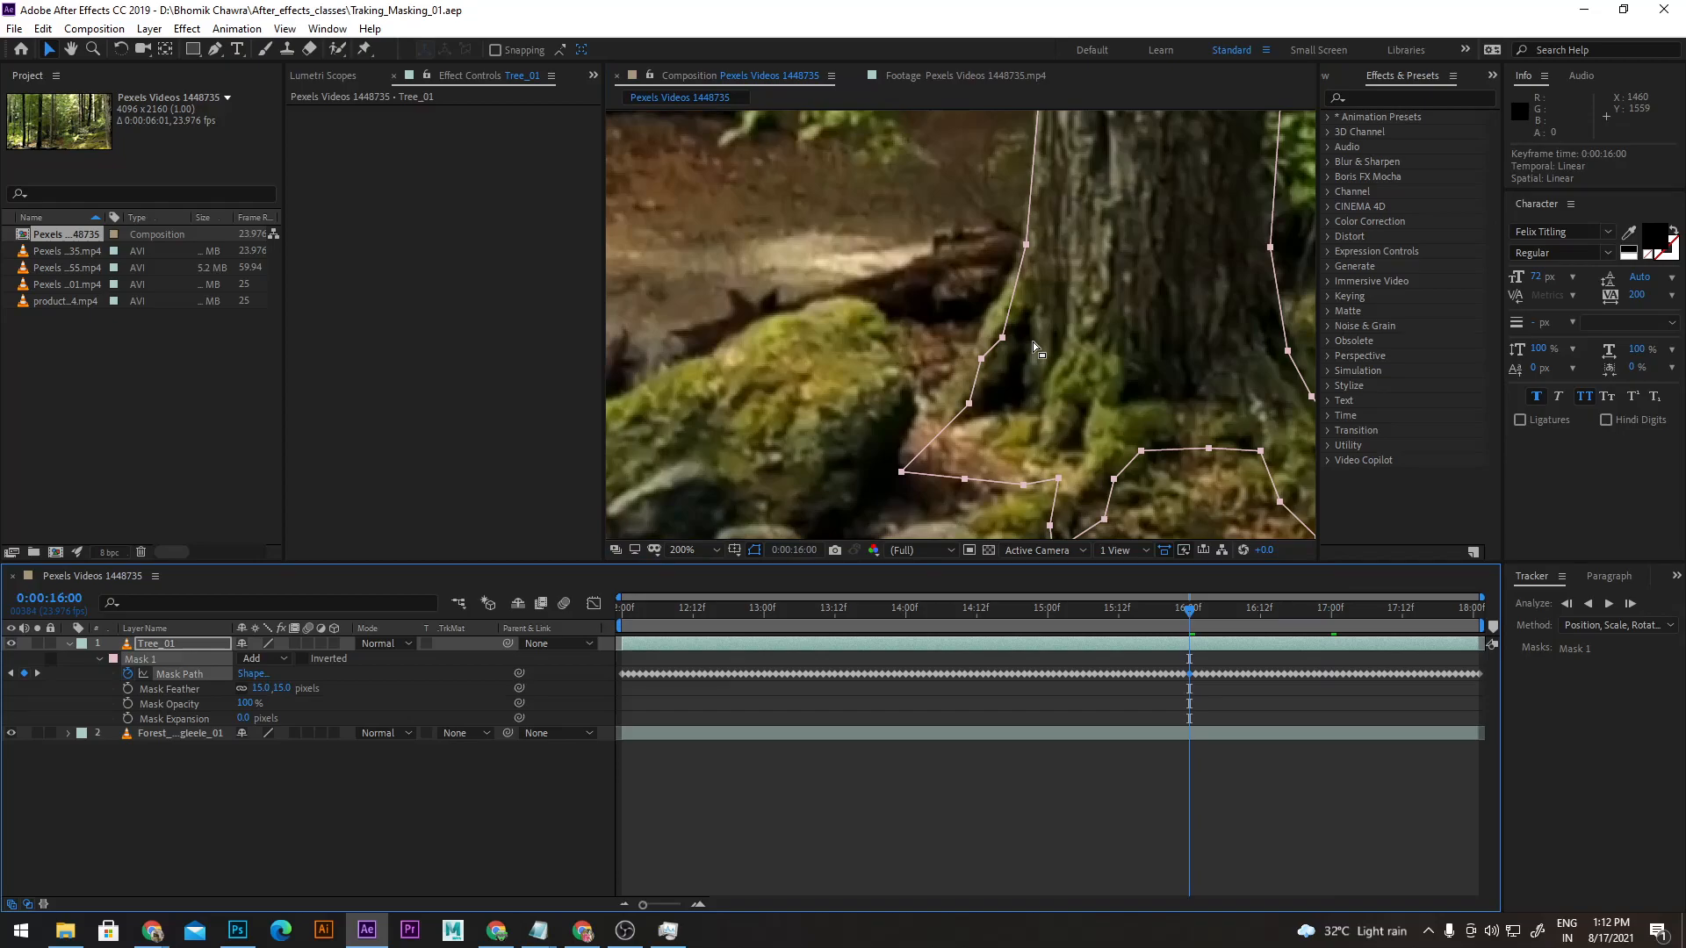
# - Refit Mask 1's path to the roots and both trunk edges at 0:00:16:00
pyautogui.moveTo(1032, 340); pyautogui.dragTo(1131, 385)
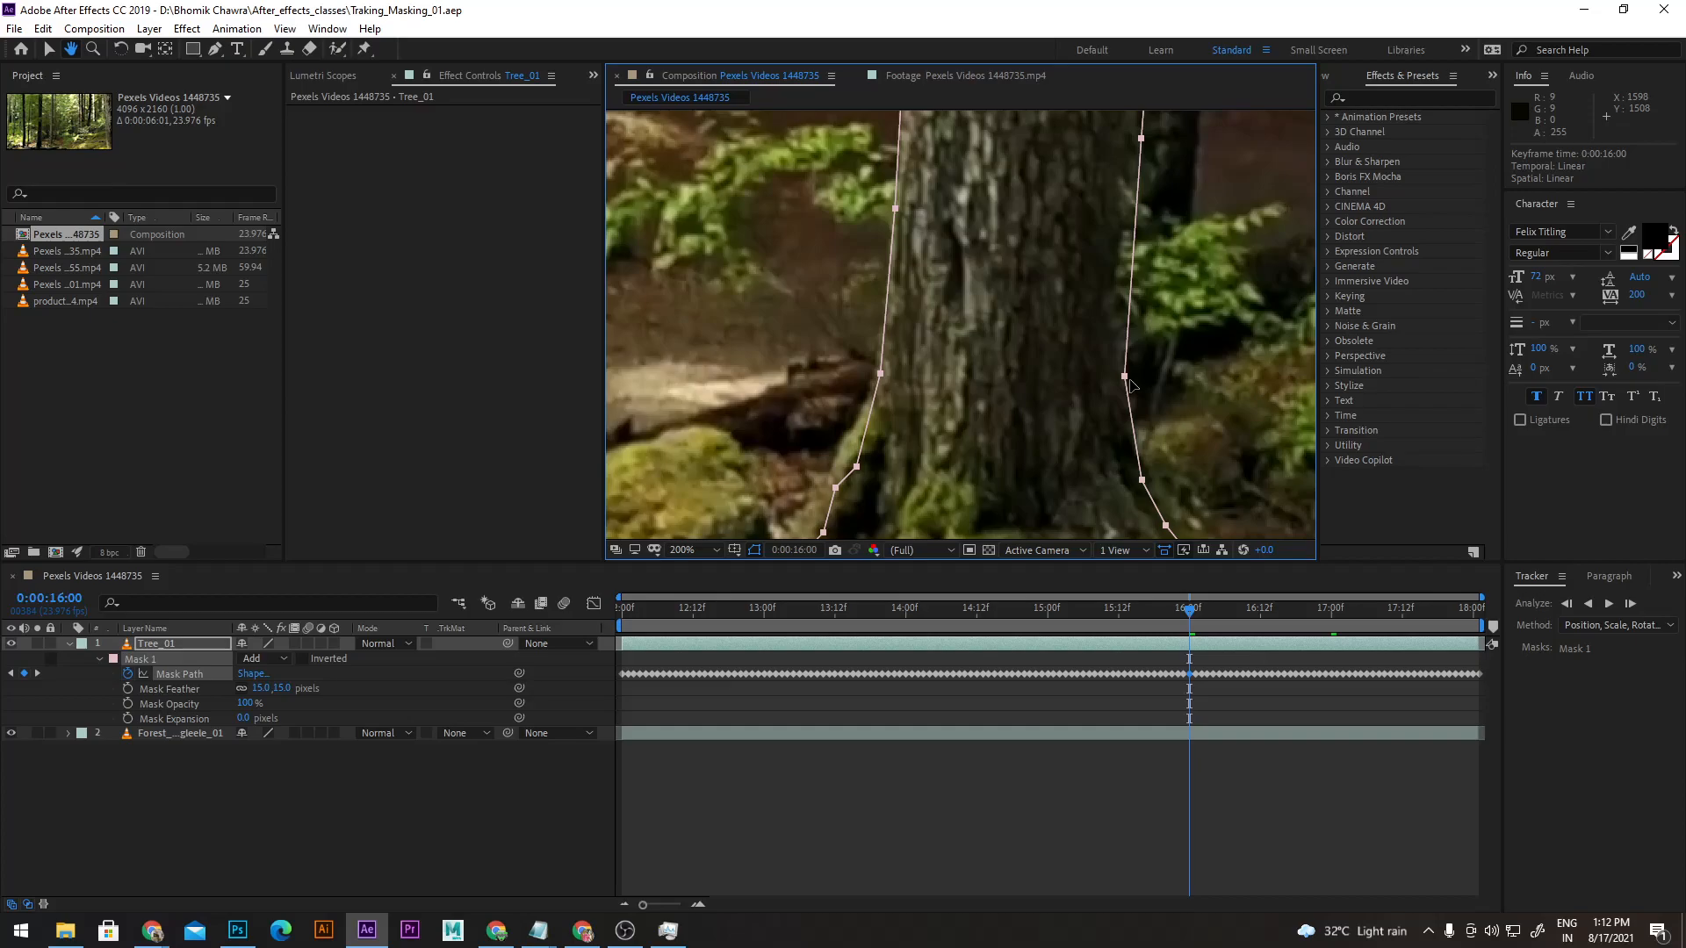
pyautogui.press('v')
pyautogui.scroll(-5, 1080, 430)
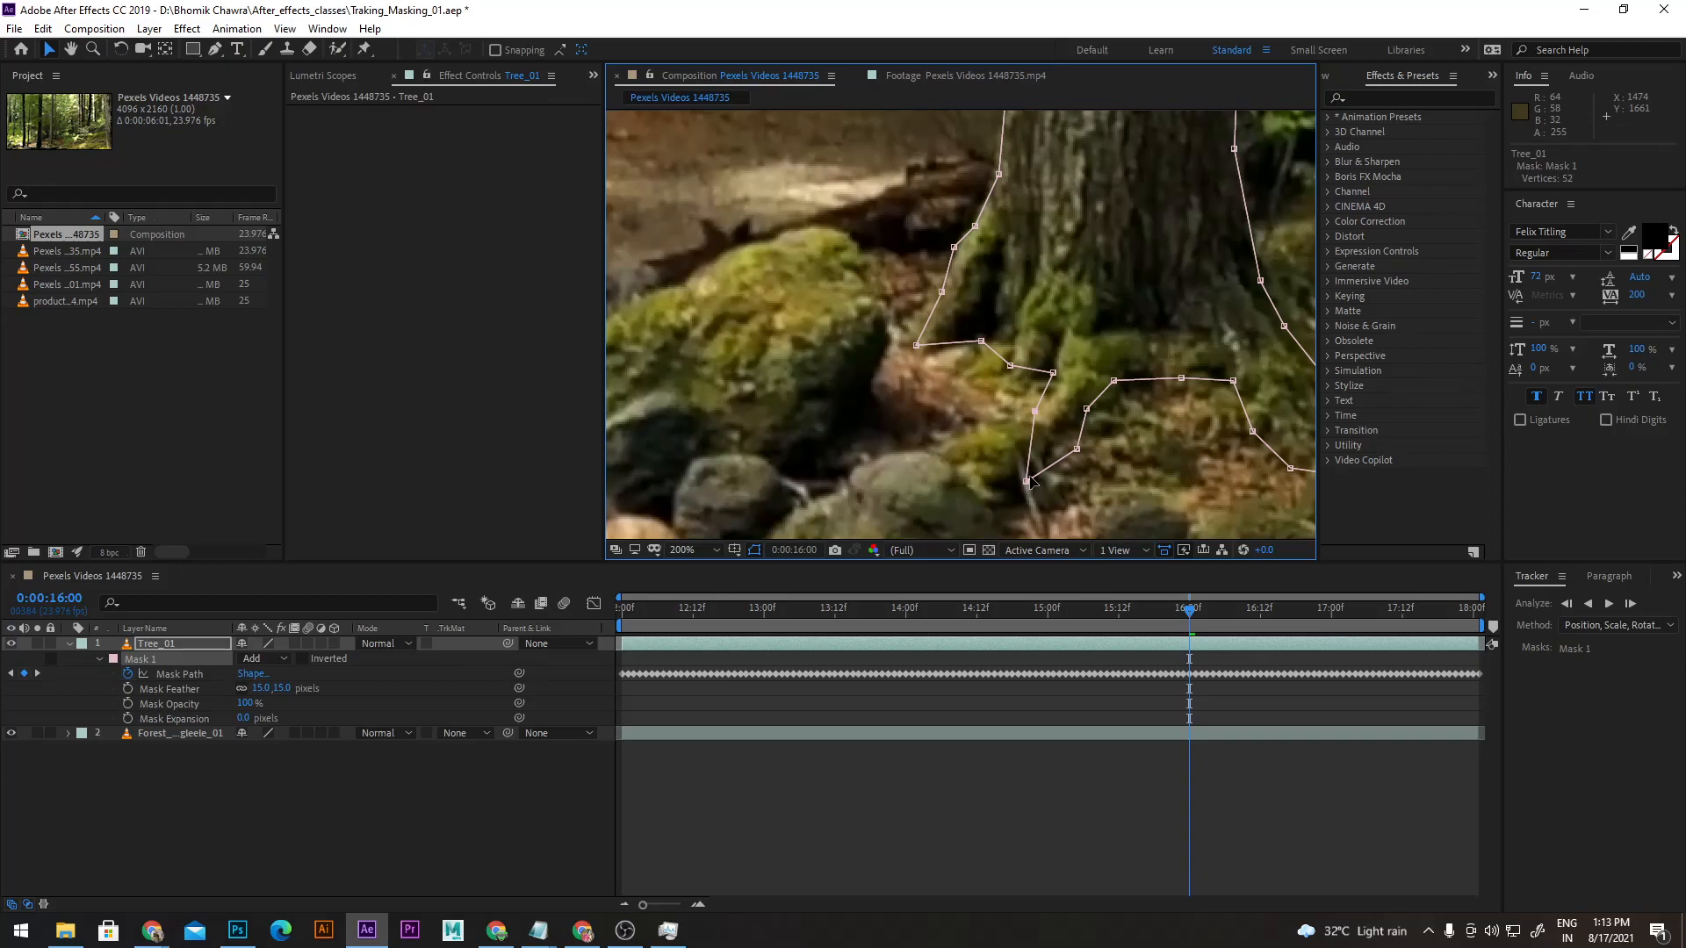
pyautogui.hscroll(3, 1098, 439)
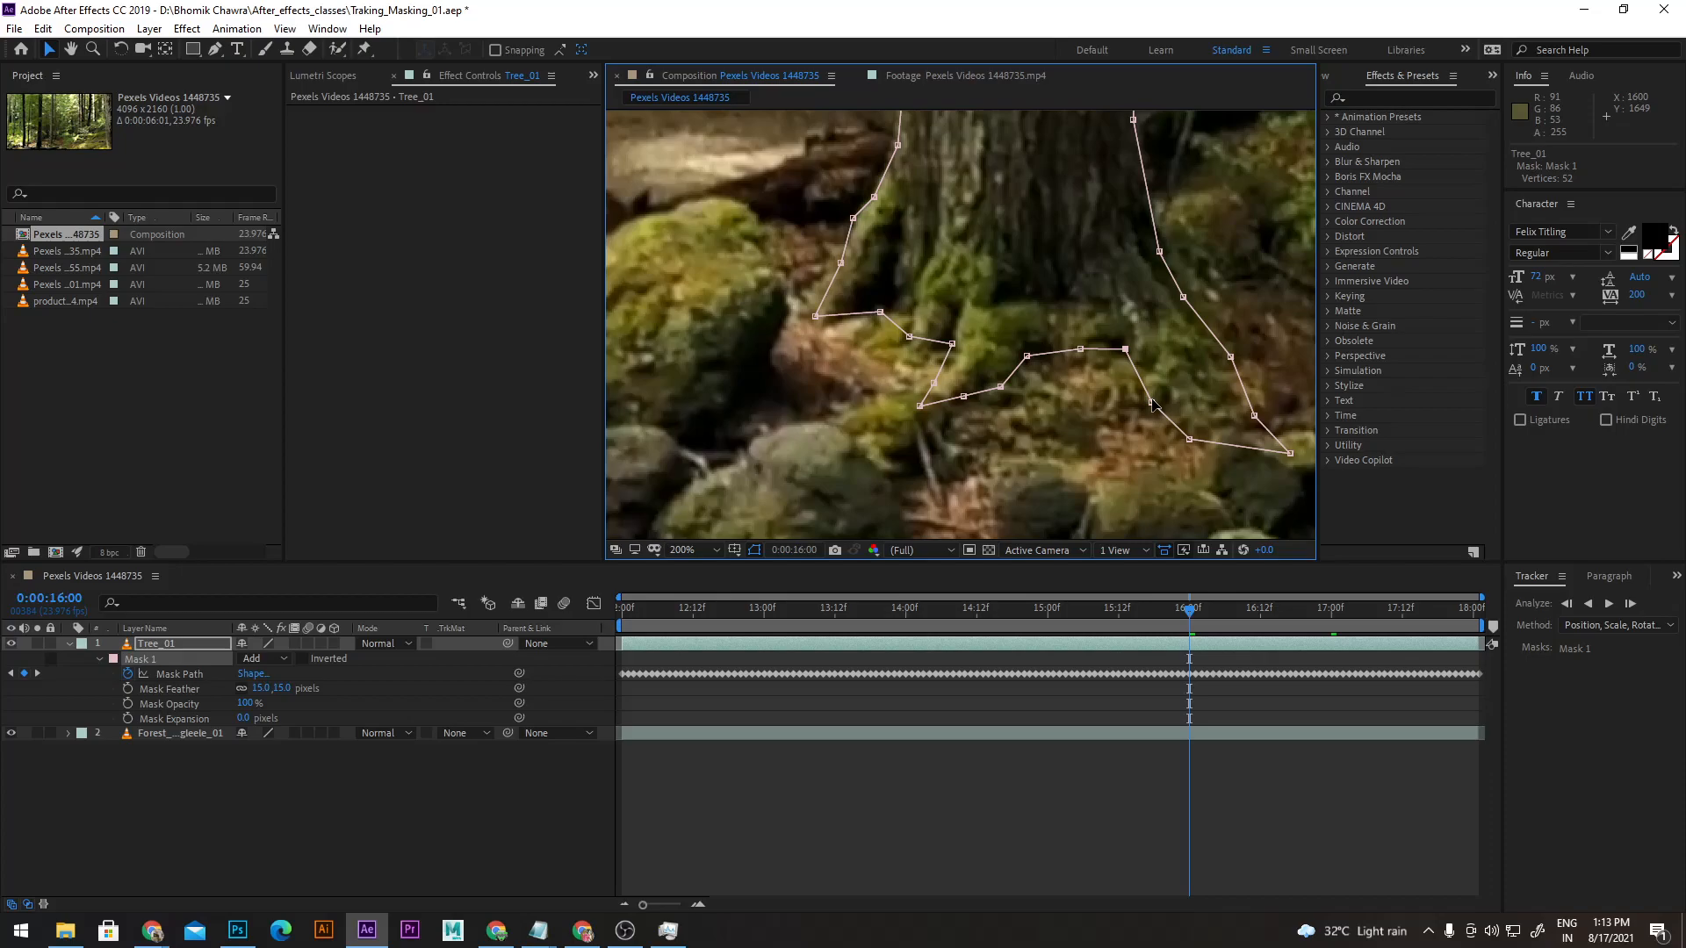
pyautogui.scroll(2, 853, 266)
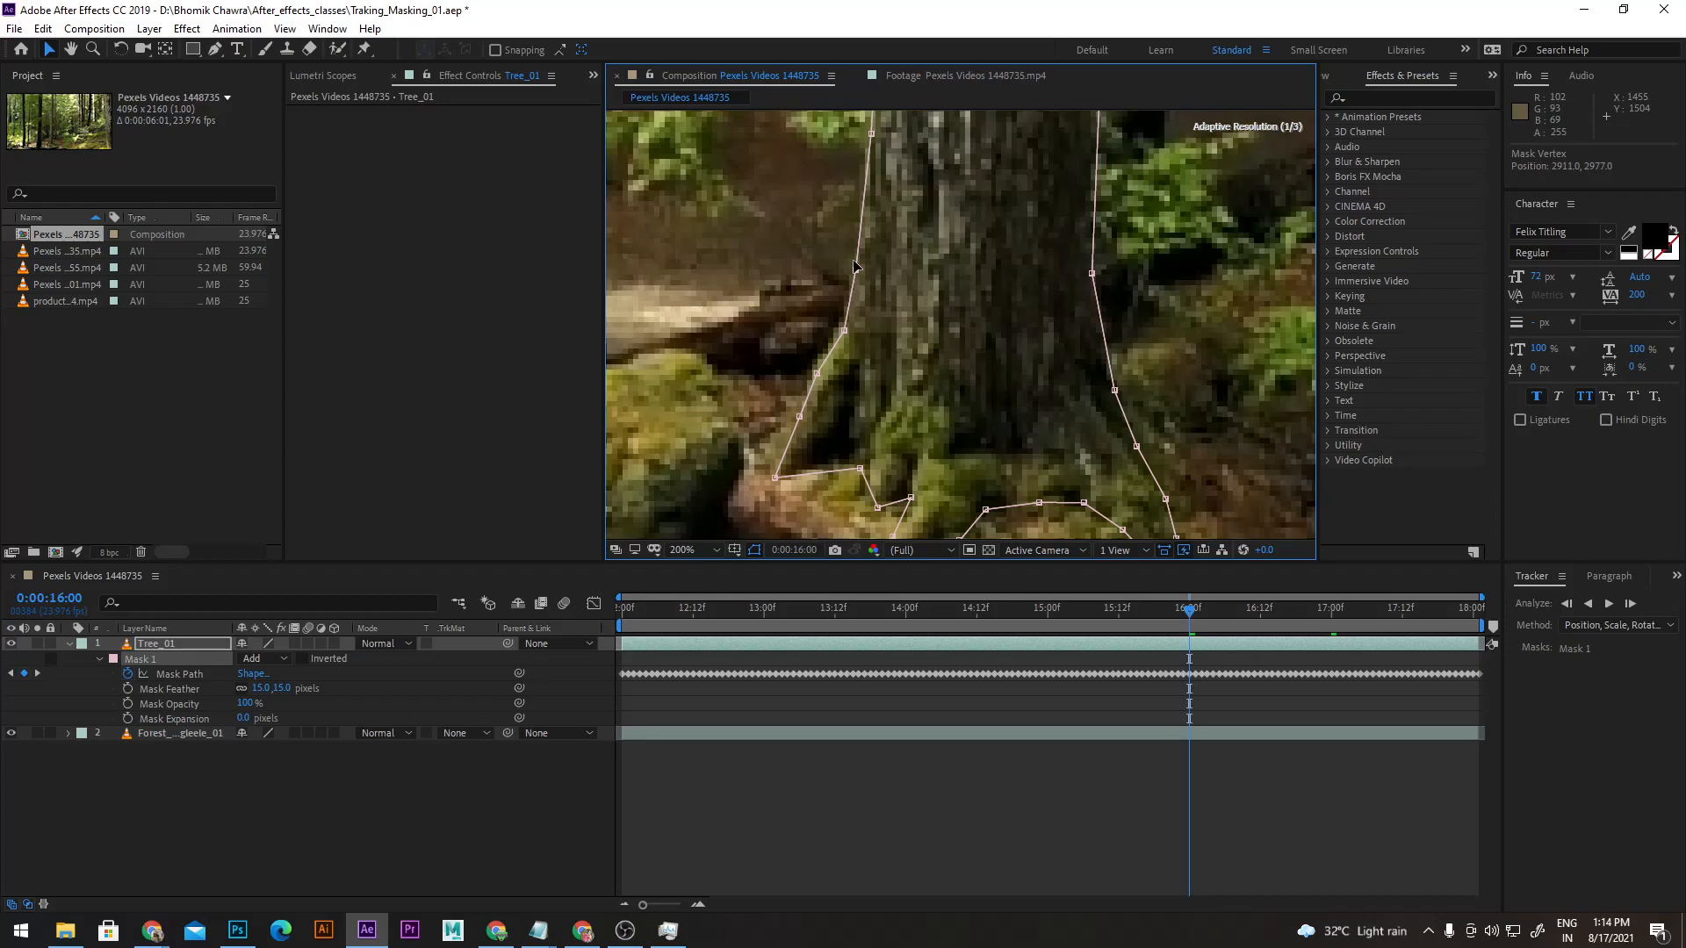
pyautogui.scroll(-8, 1013, 271)
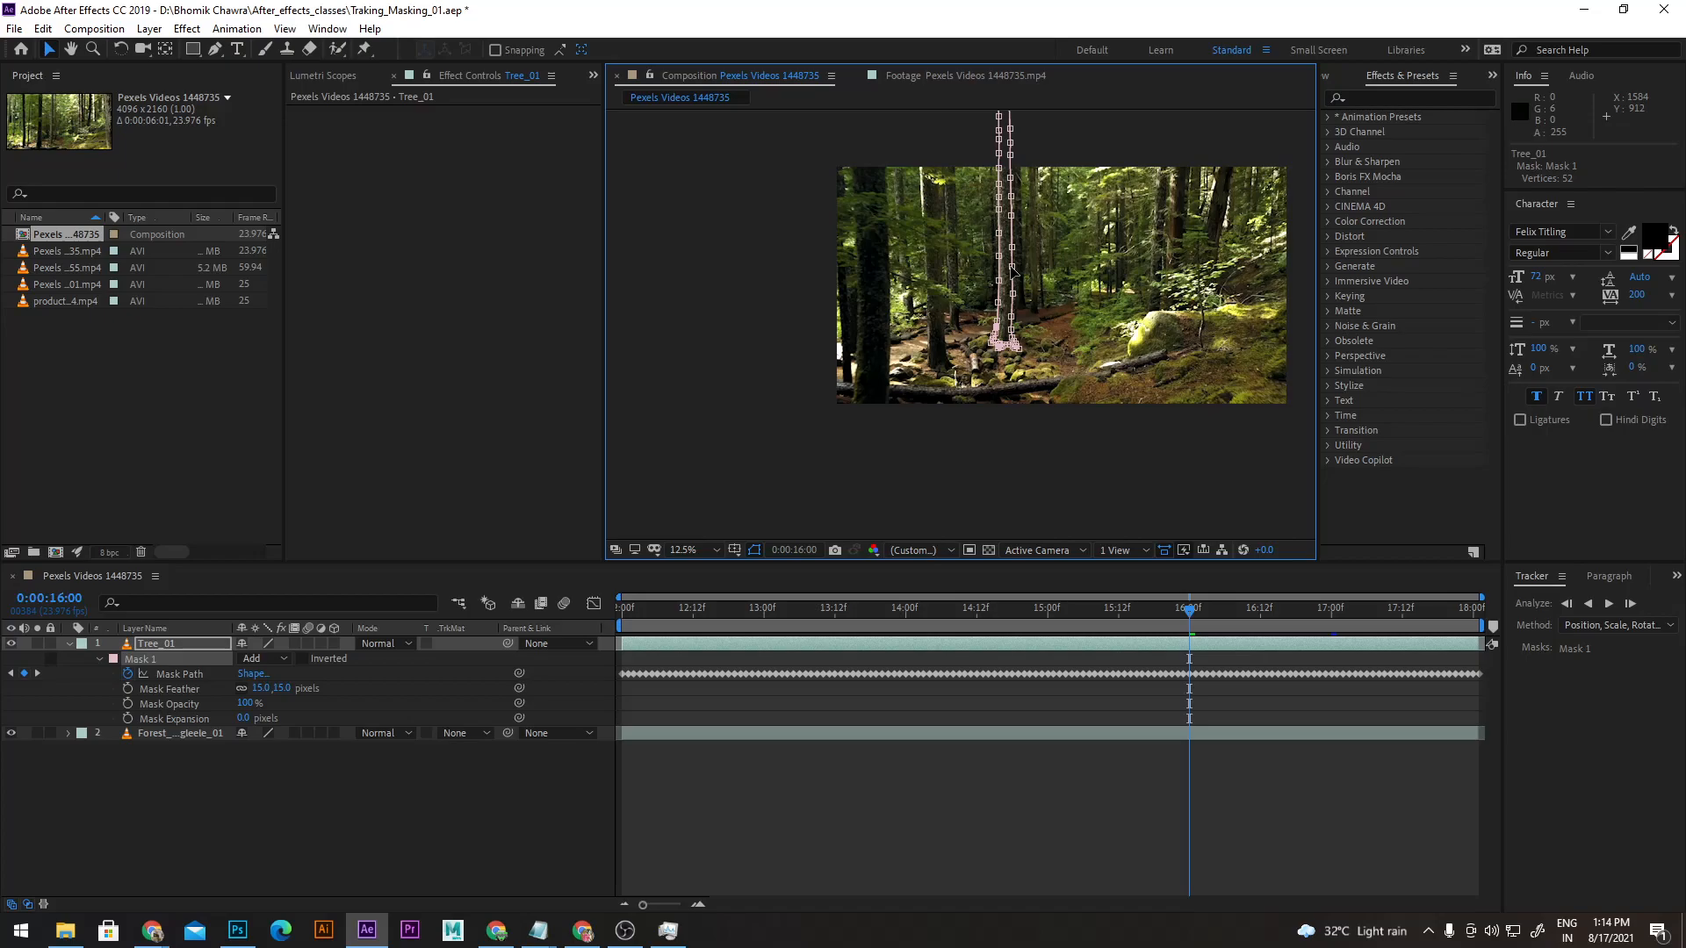
# - Paste a mask path keyframe at 0:00:15:00 and align Mask 1 with the full length of the tree
pyautogui.hotkey('ctrl', 'v')
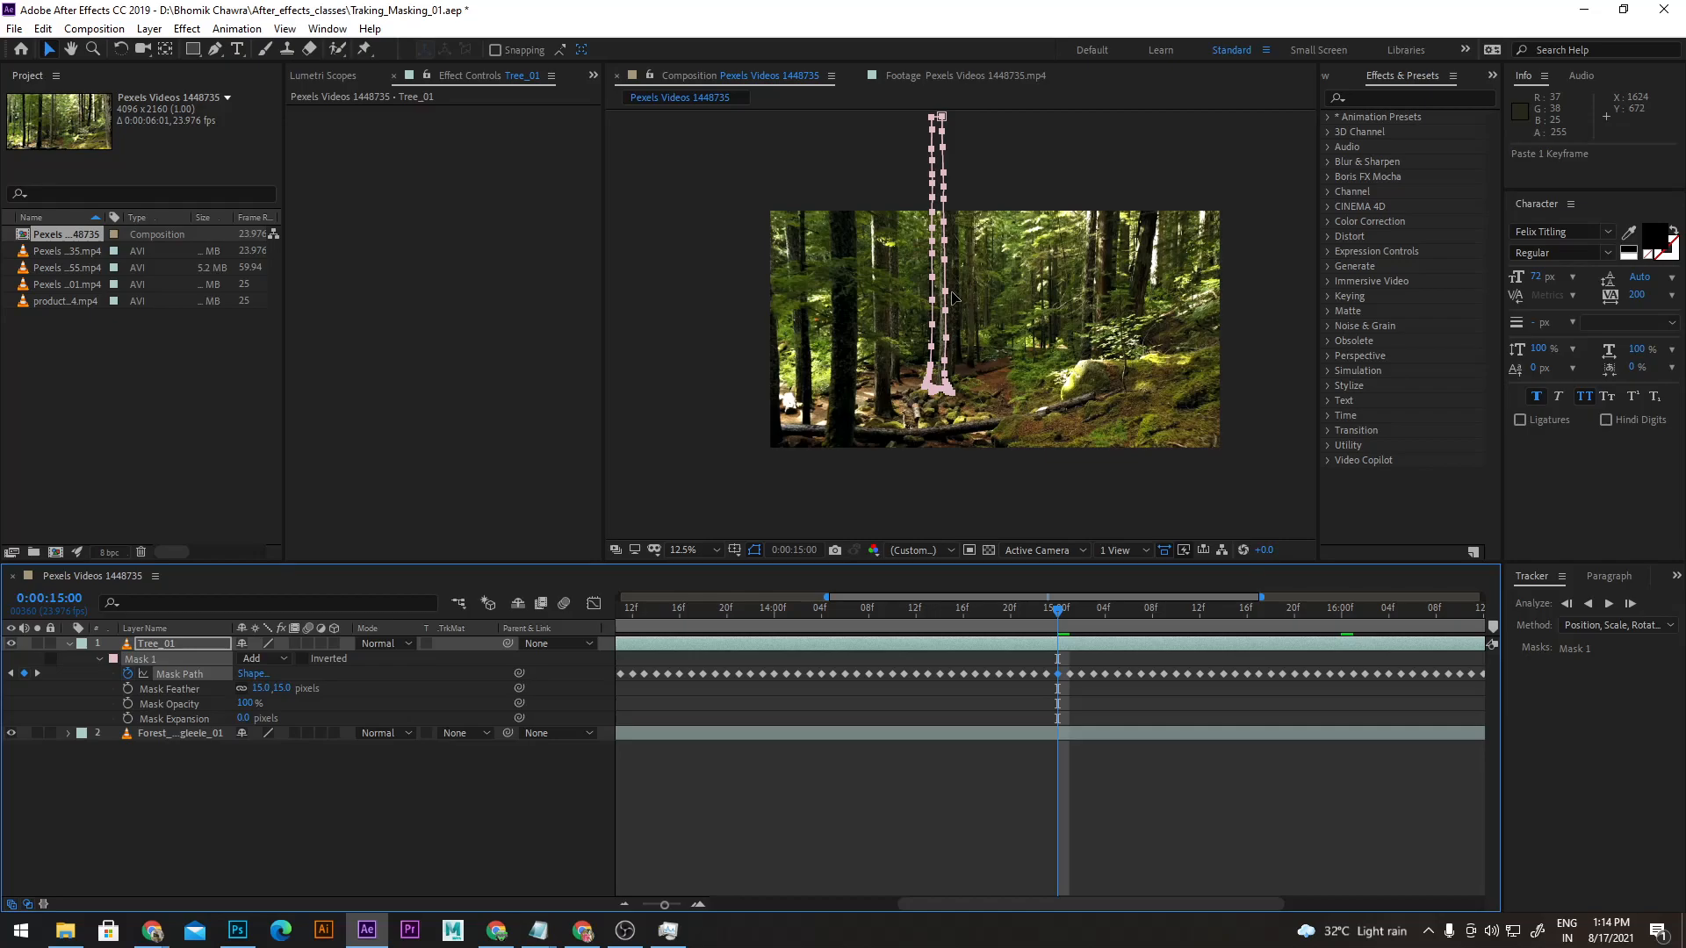
pyautogui.scroll(1, 953, 298)
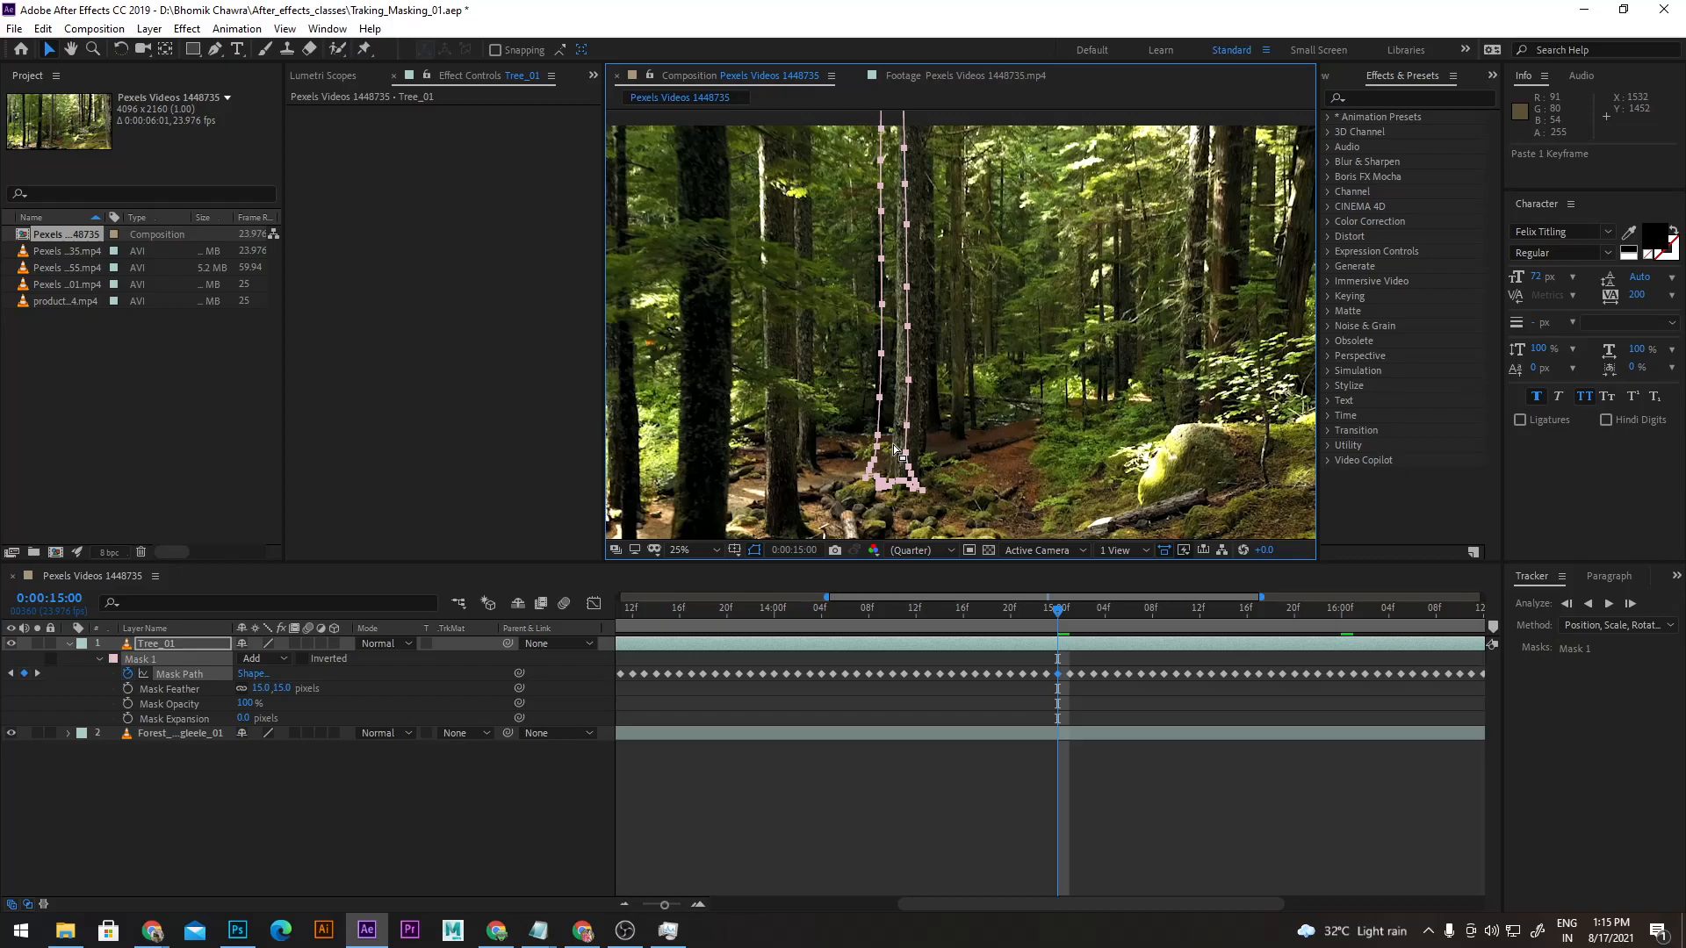
pyautogui.scroll(3, 813, 171)
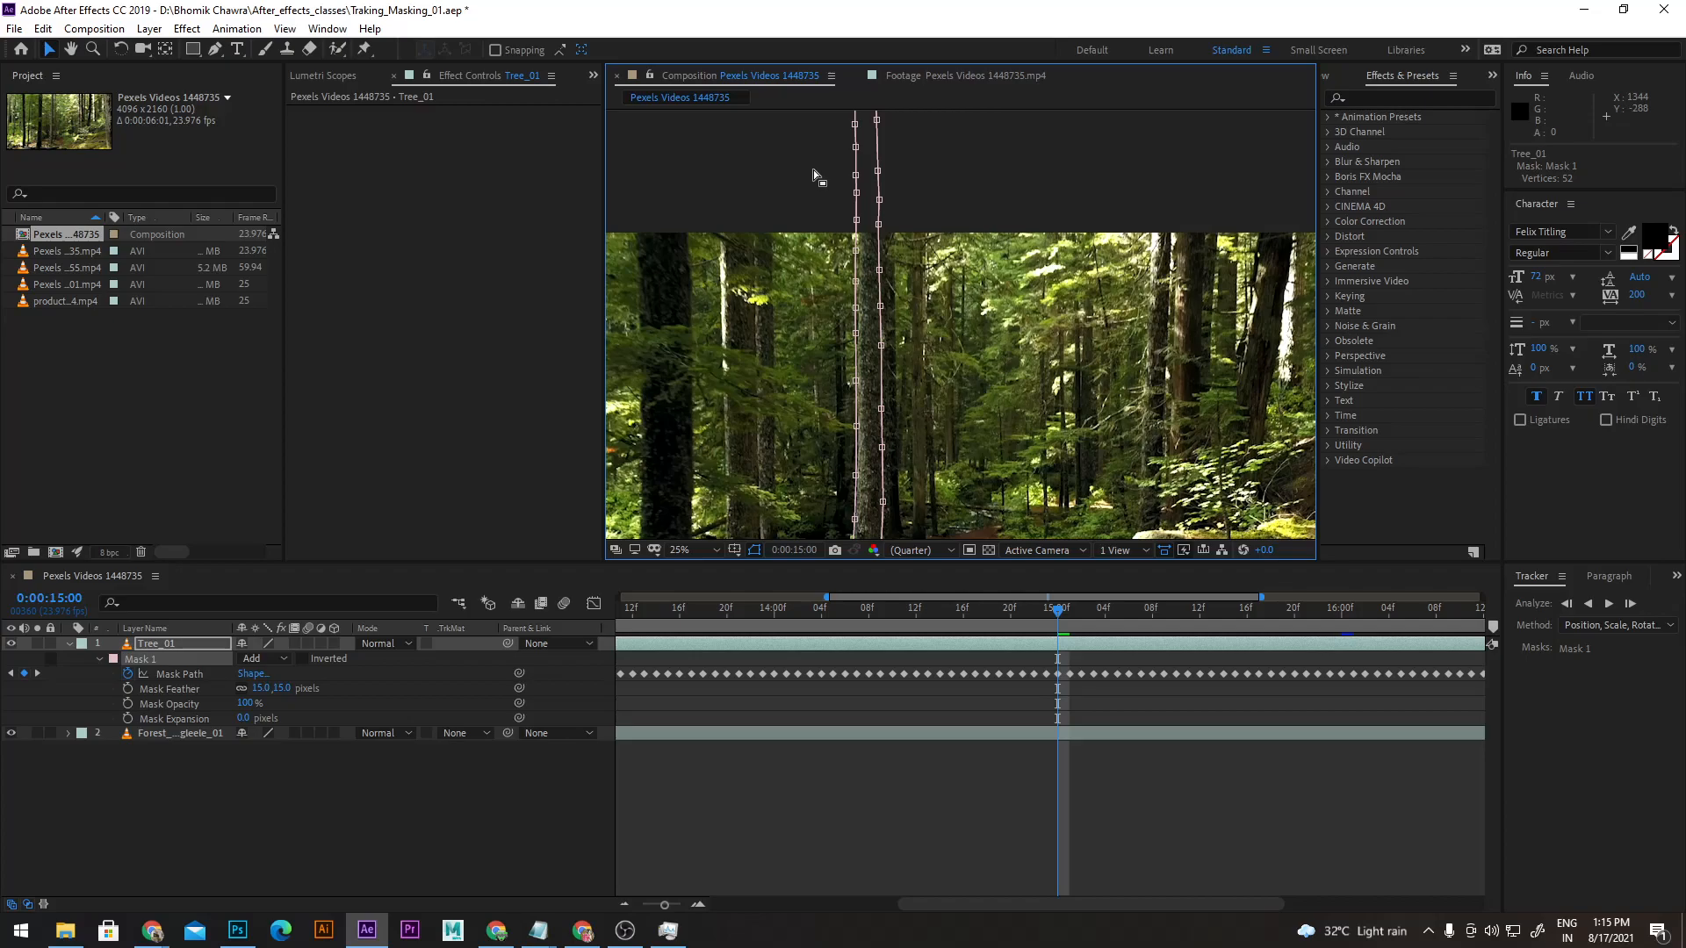
pyautogui.scroll(1, 813, 171)
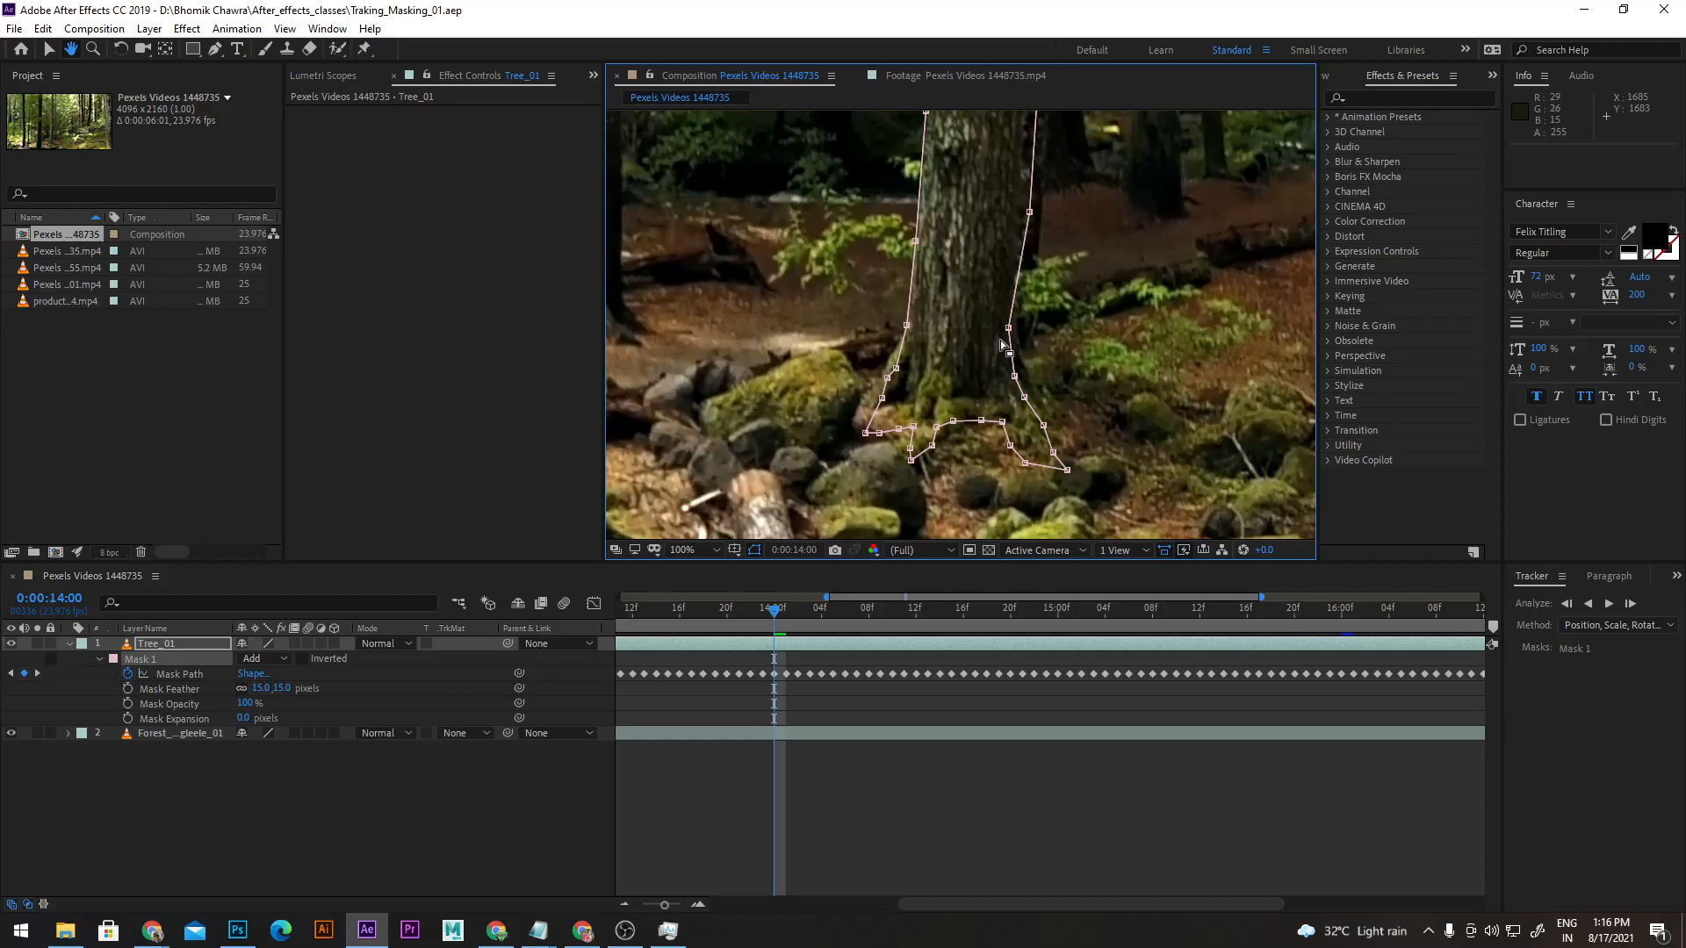
# - Adjust Mask 1's vertices around the tree's roots and lower trunk at 0:00:14:00
pyautogui.moveTo(1001, 345); pyautogui.dragTo(1003, 304)
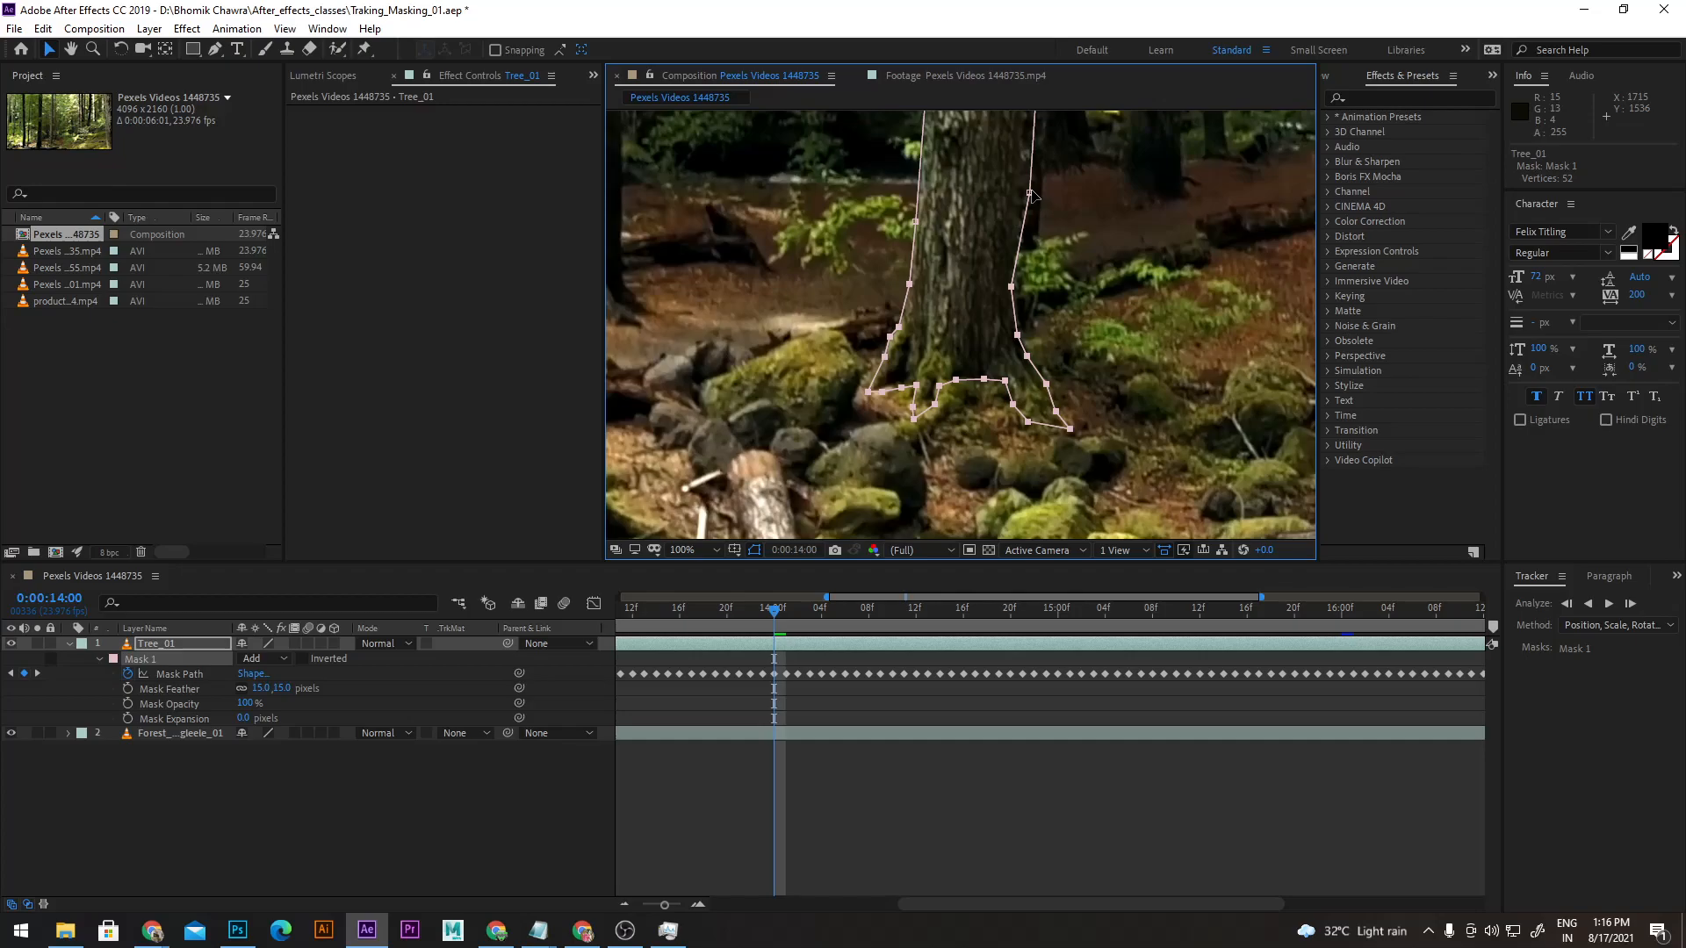
pyautogui.scroll(1, 1031, 195)
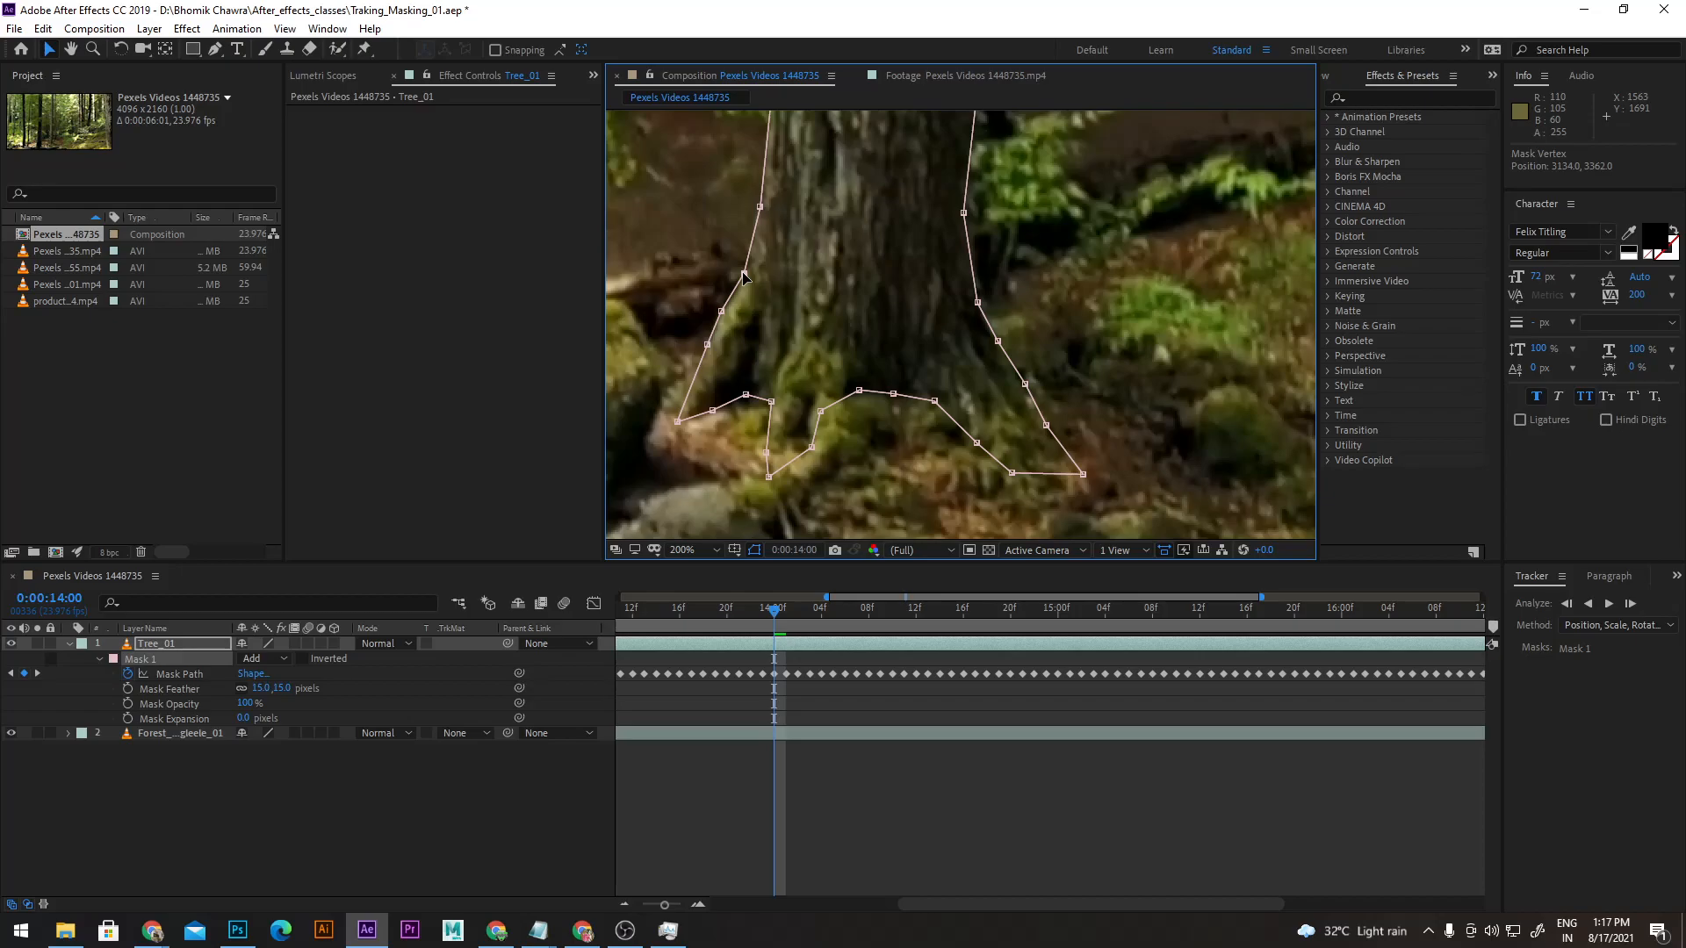
pyautogui.scroll(-1, 898, 263)
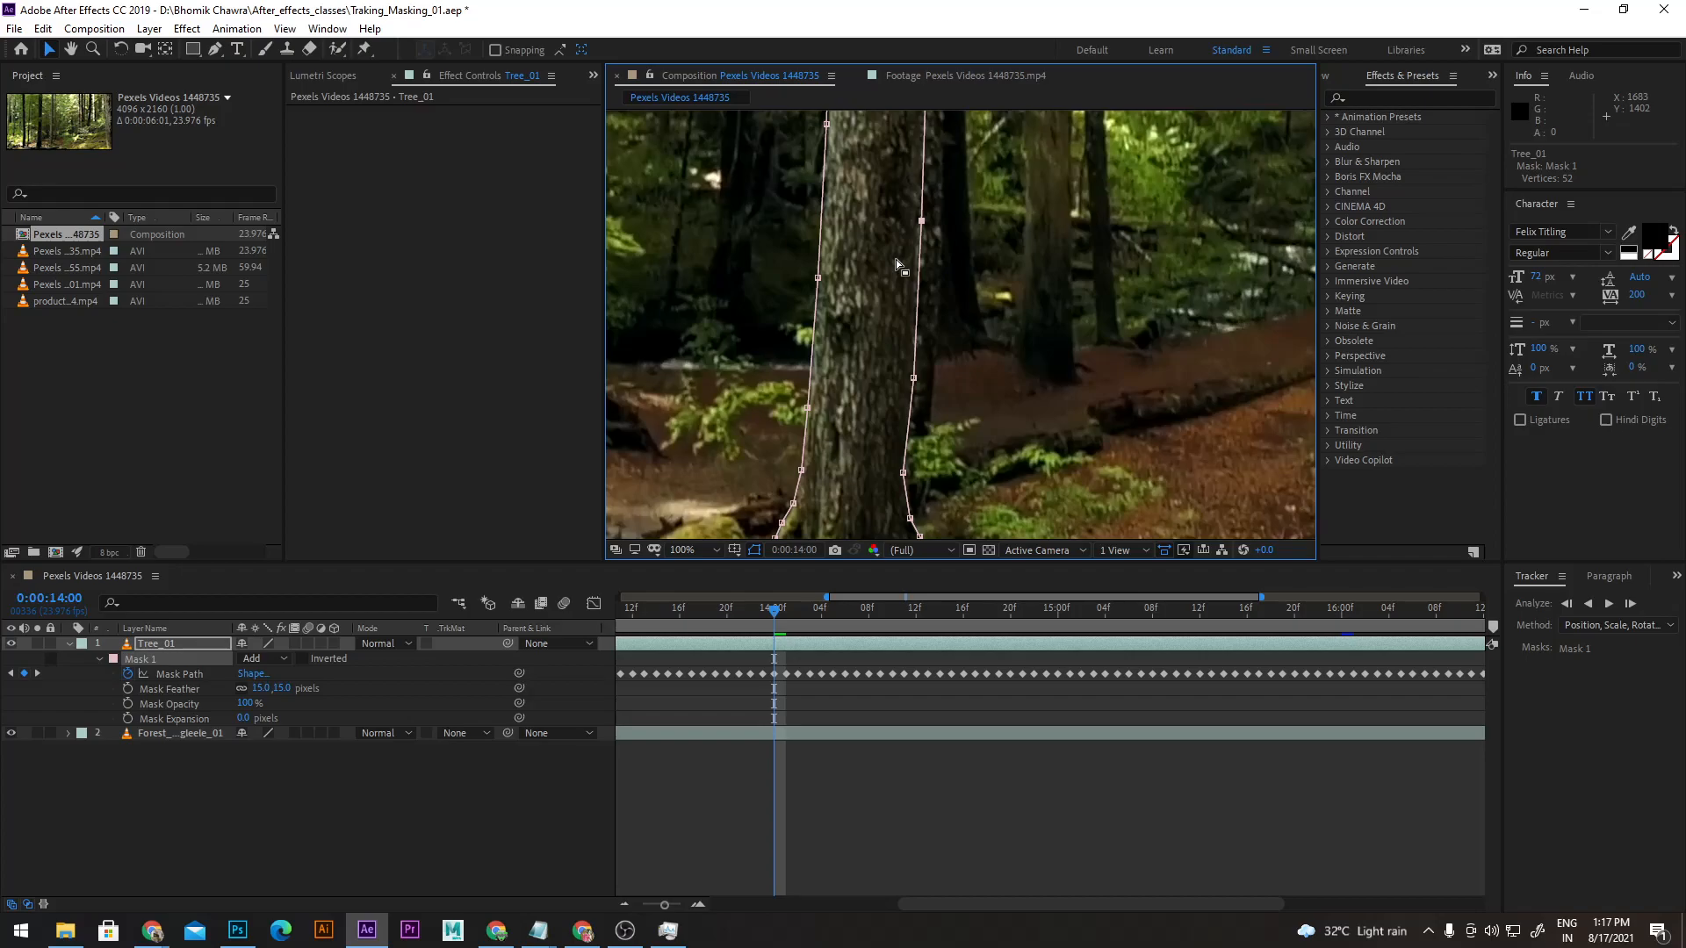
pyautogui.scroll(-2, 895, 260)
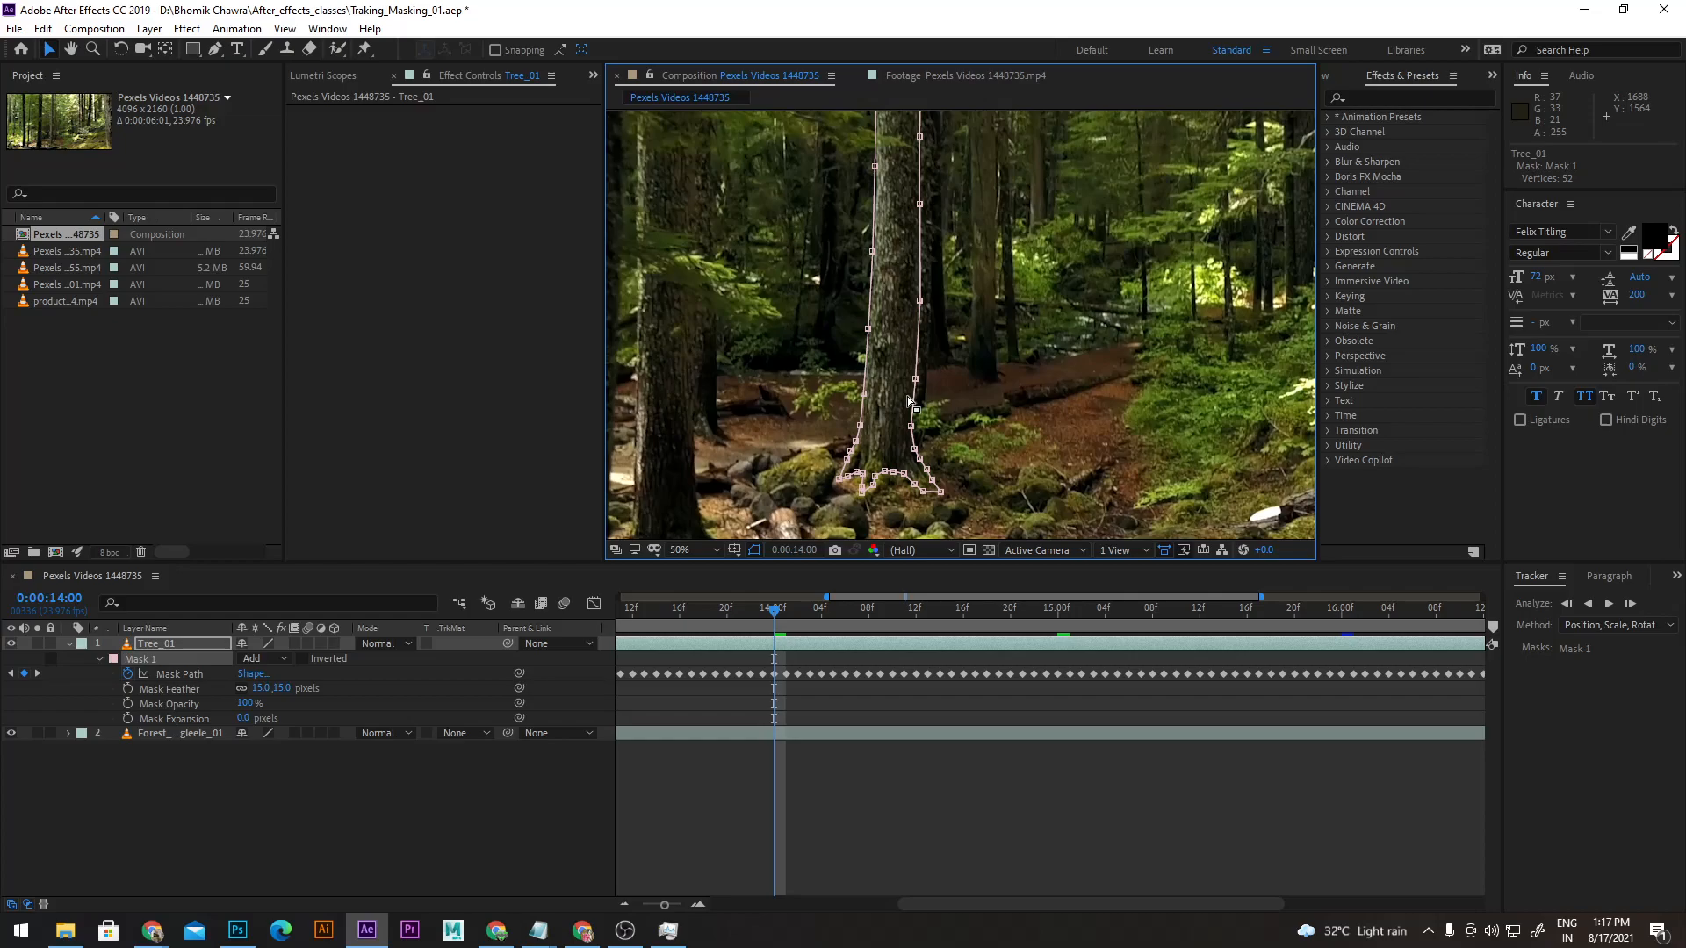
# - Move to 0:00:13:00 and correct Mask 1's vertices along the root outline
pyautogui.click(761, 627)
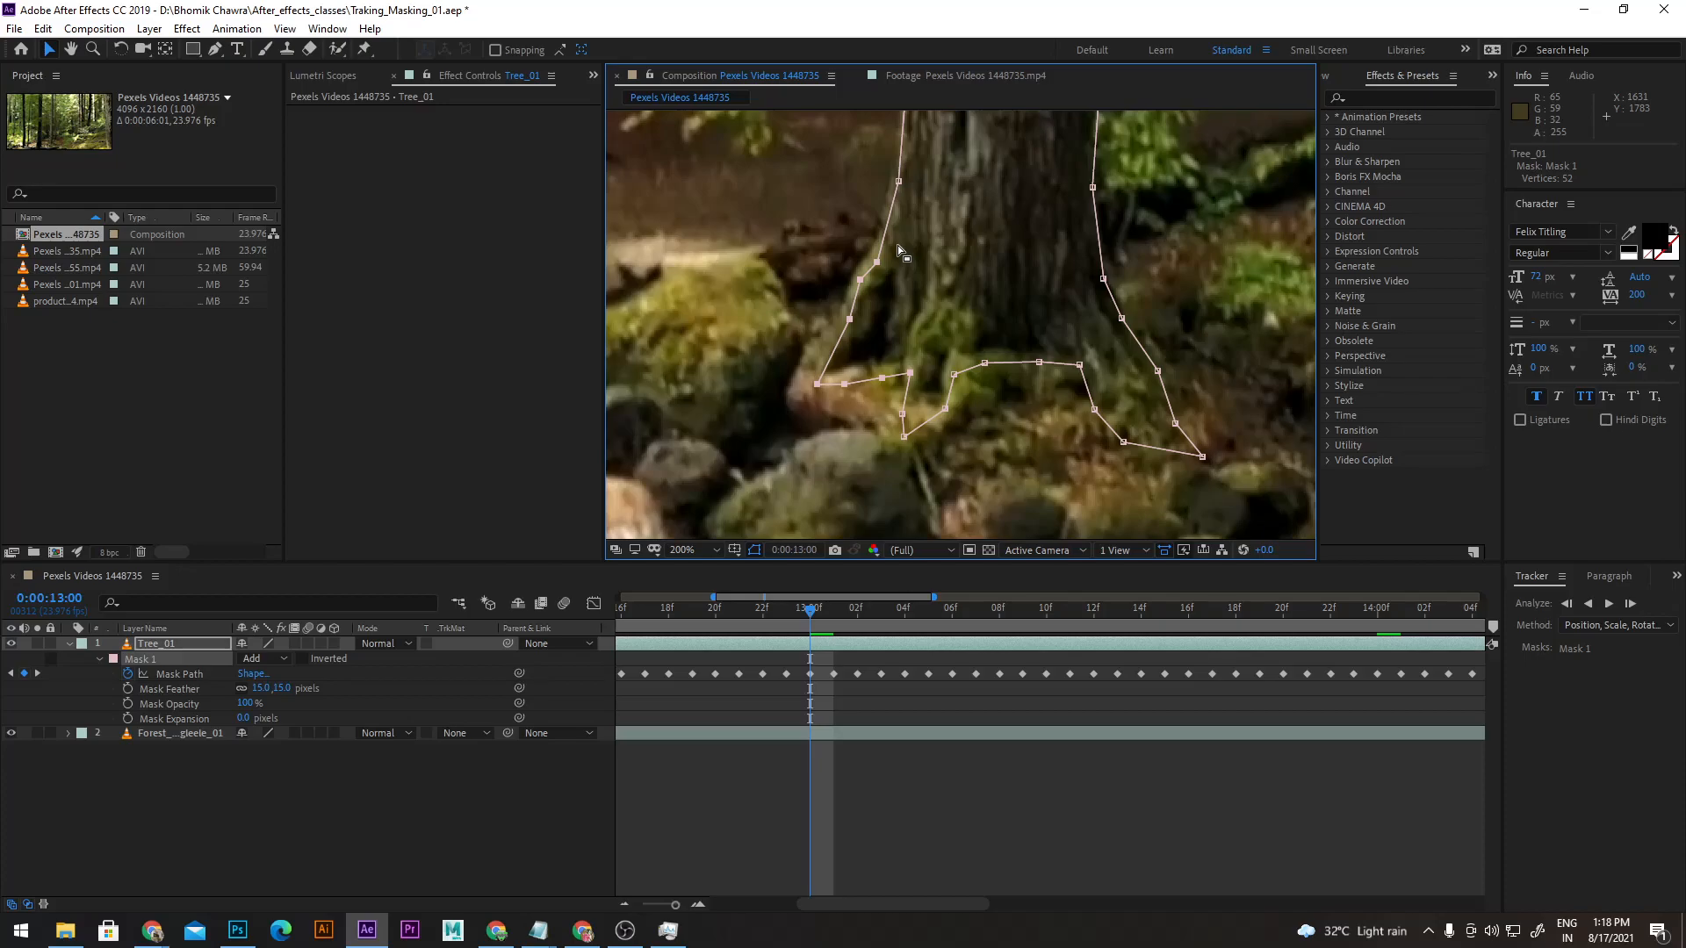
pyautogui.hotkey('ctrl', 'z')
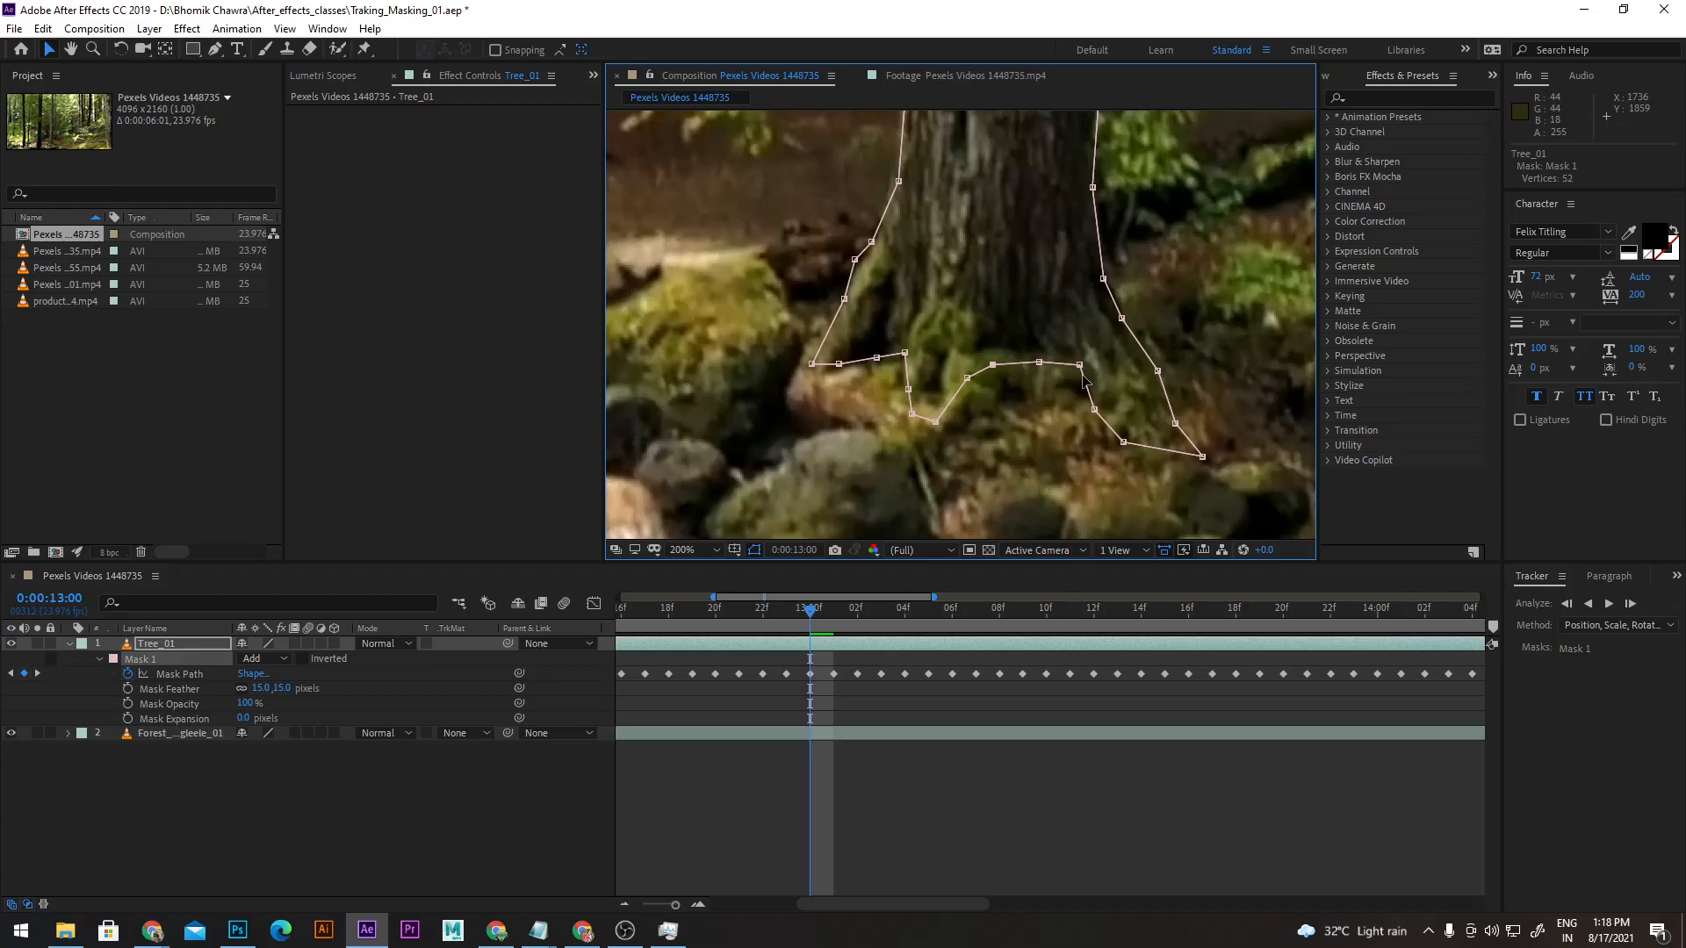
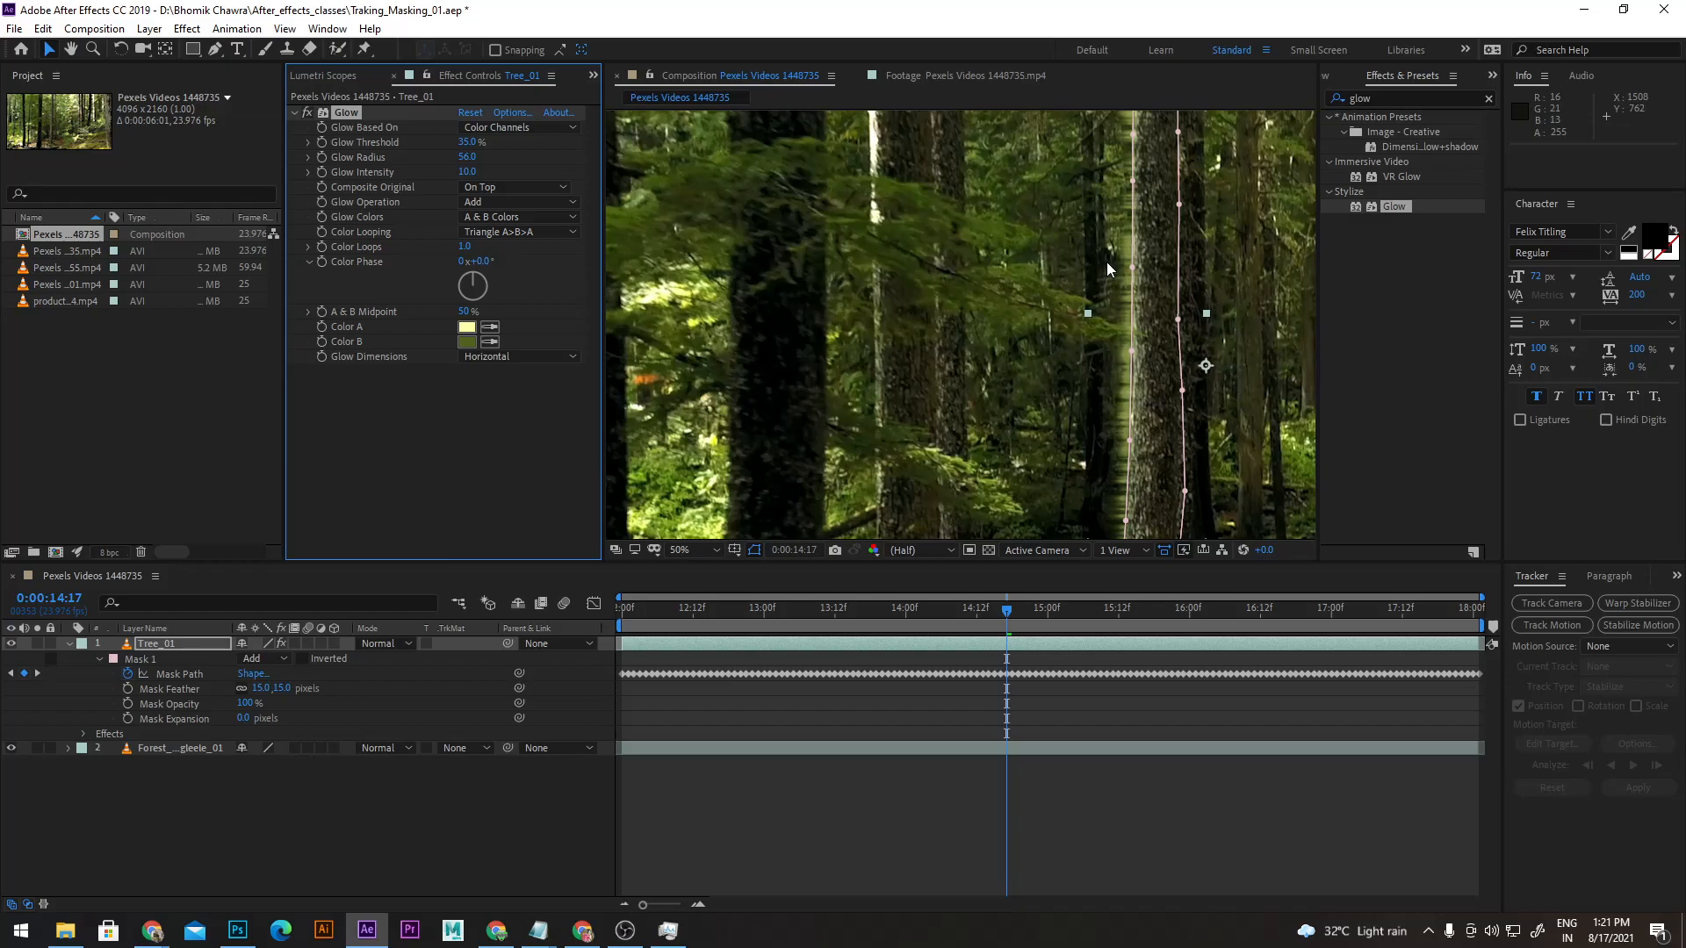
# - Set Tree_01's Glow radius to 246 and intensity to 15 with Add blending, and leave Mask 1 uninverted with 45-pixel feather and 15-pixel expansion
pyautogui.click(475, 173)
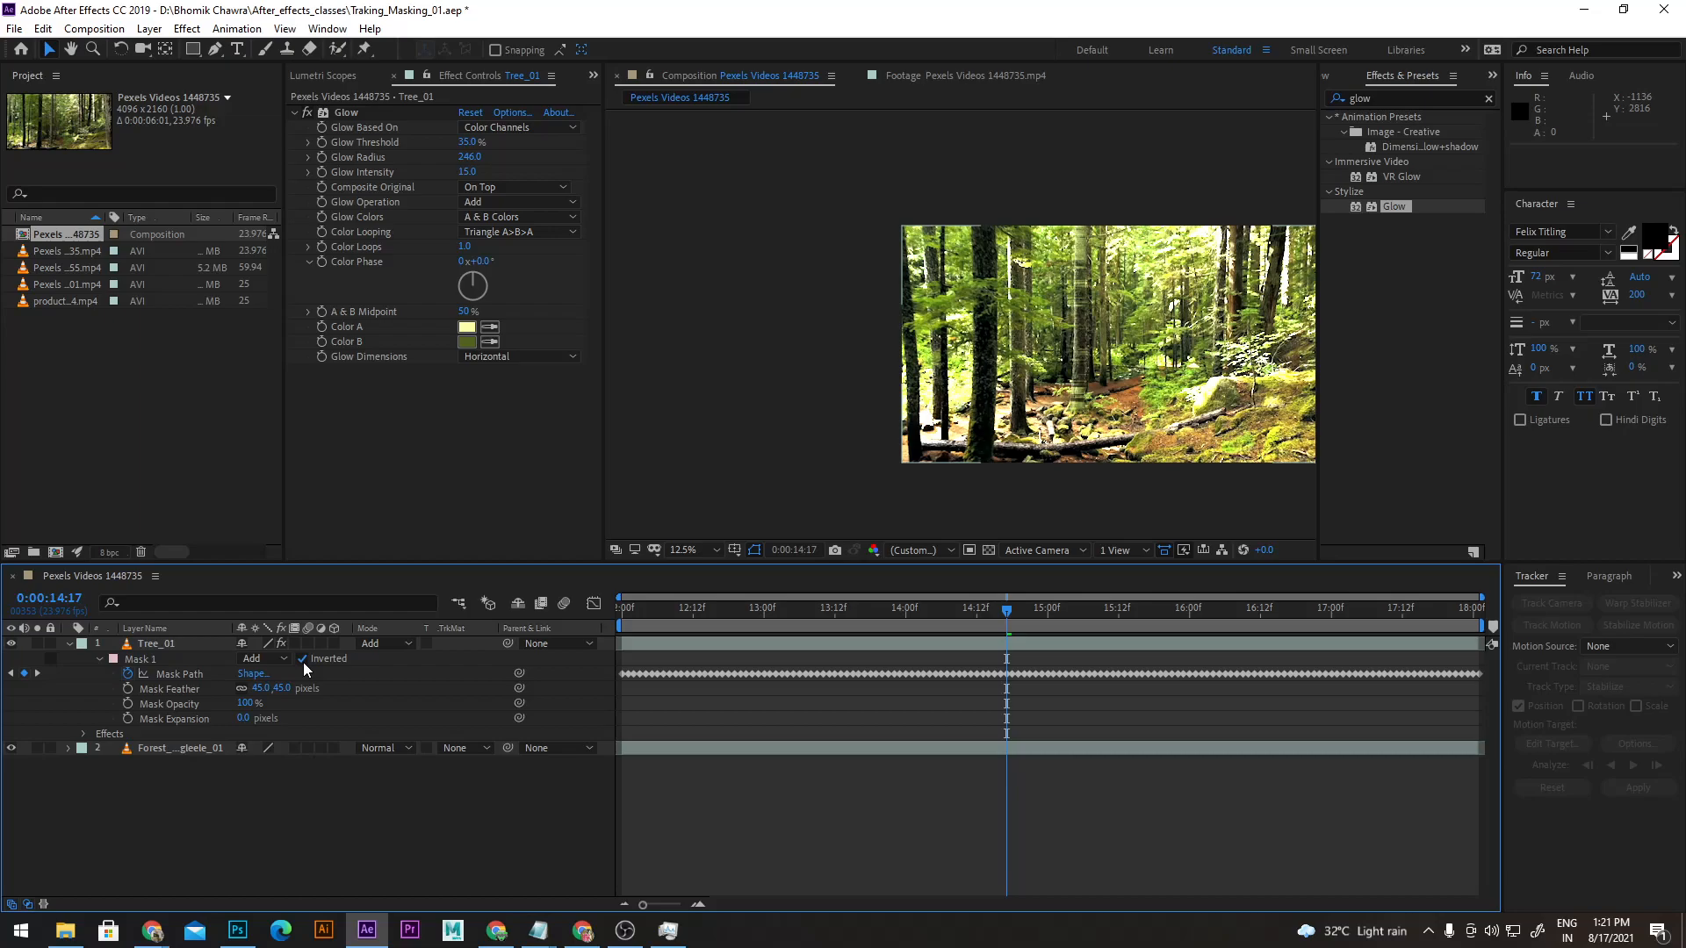
pyautogui.click(303, 660)
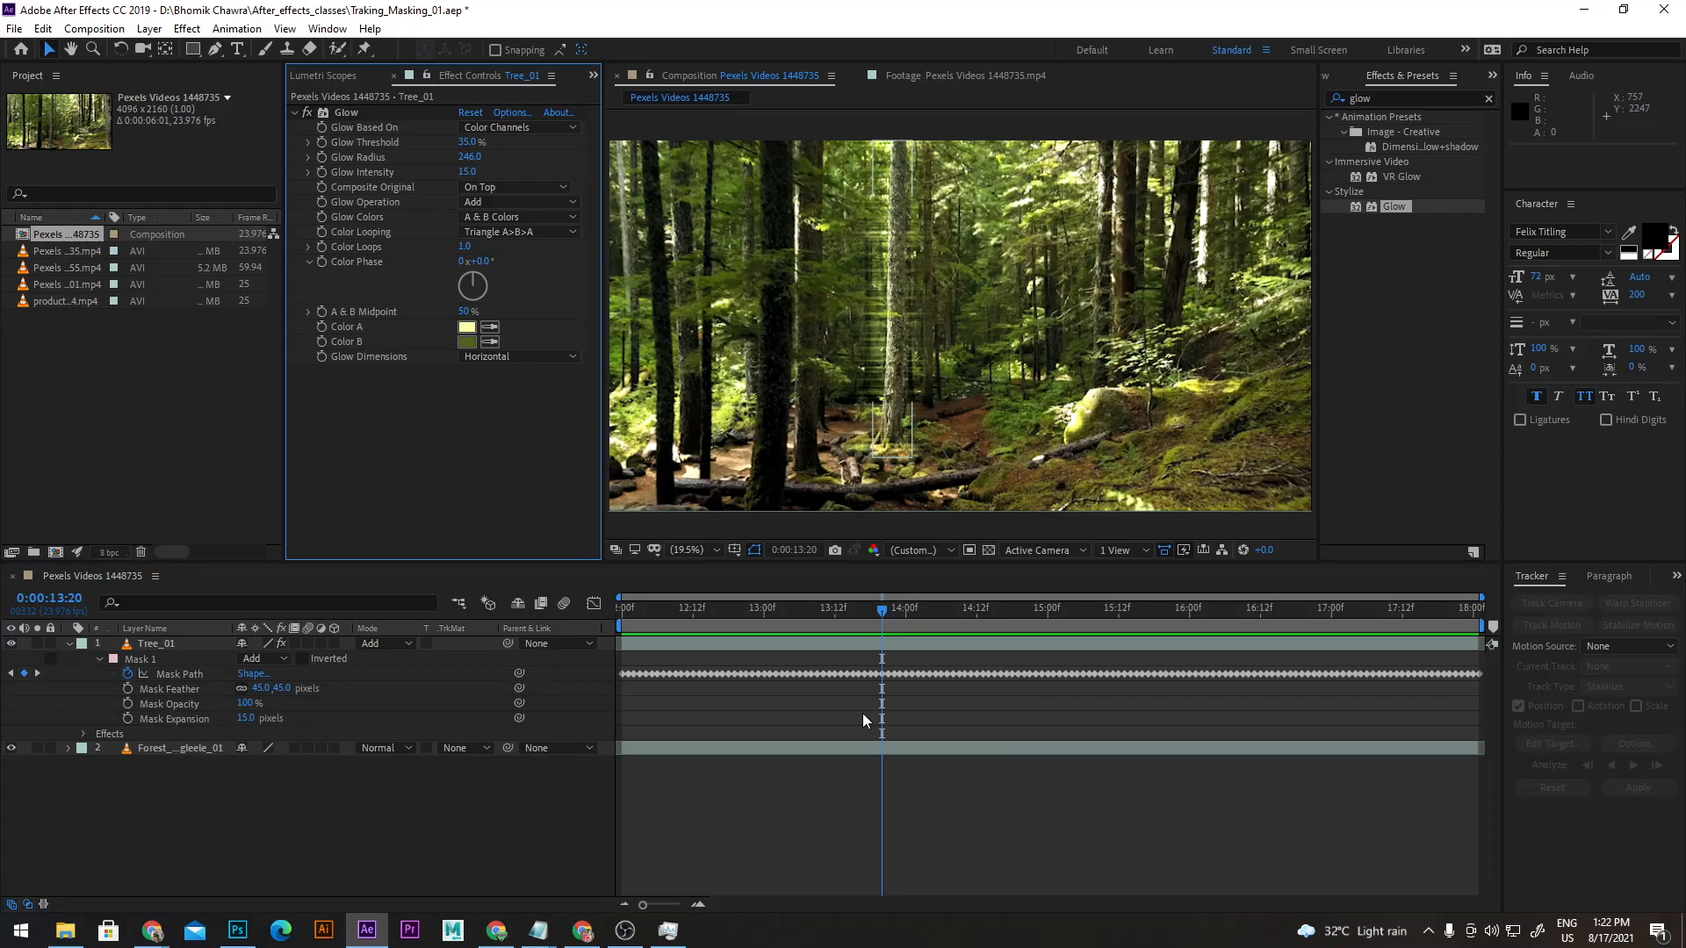
# - Preview the glowing tree in playback and add a Hue/Saturation effect to Tree_01
pyautogui.click(863, 713)
pyautogui.press('space')
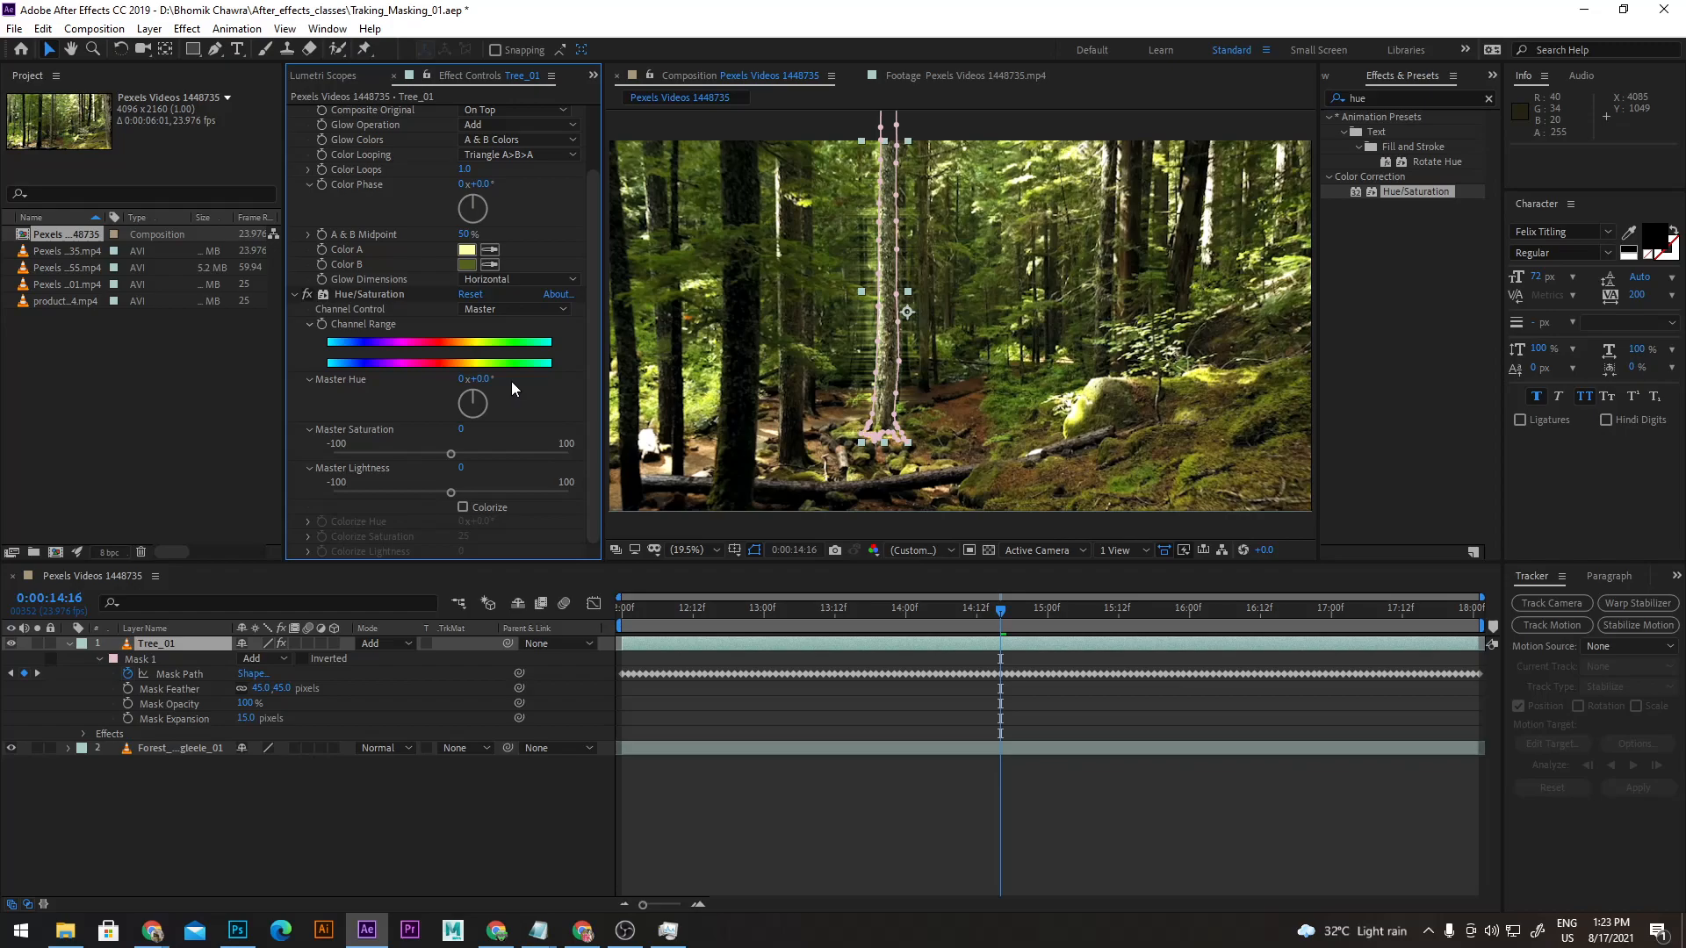
# - Set Tree_01's Hue/Saturation to a master hue of 140°, master saturation of 65 and master lightness of 5
pyautogui.moveTo(479, 379); pyautogui.dragTo(492, 386)
pyautogui.press('/')
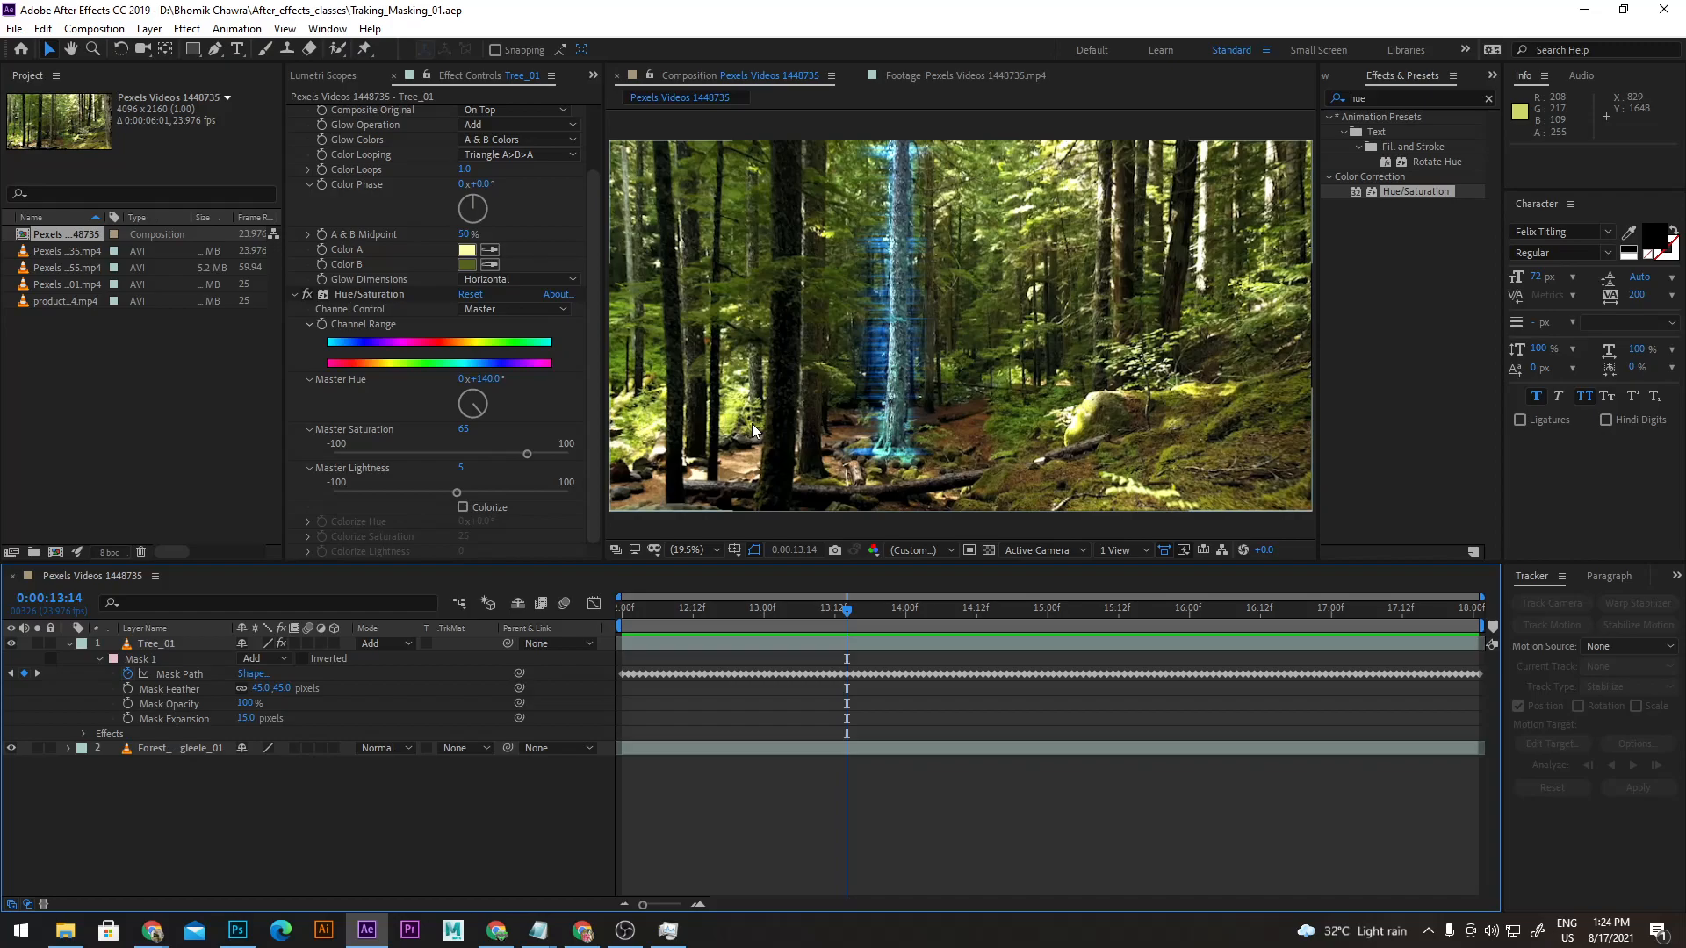
pyautogui.hotkey('alt', 'Tab')
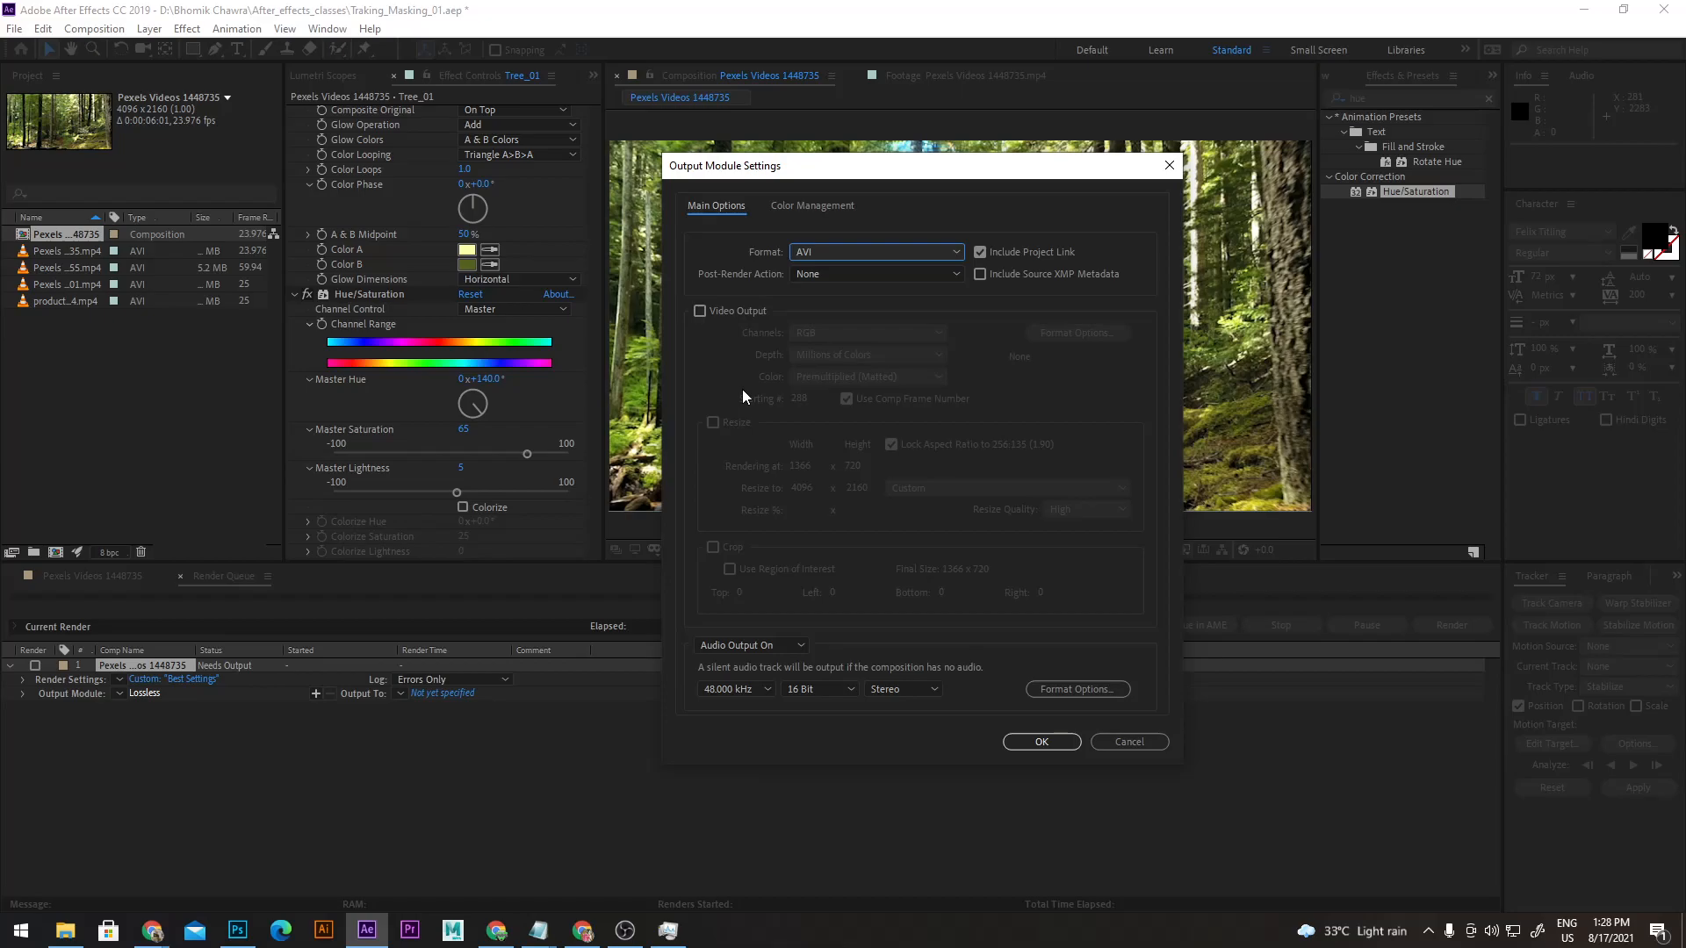
# - Enable video output in the composition's AVI output module and render to Making_Classes_Traking_01.avi
pyautogui.click(700, 312)
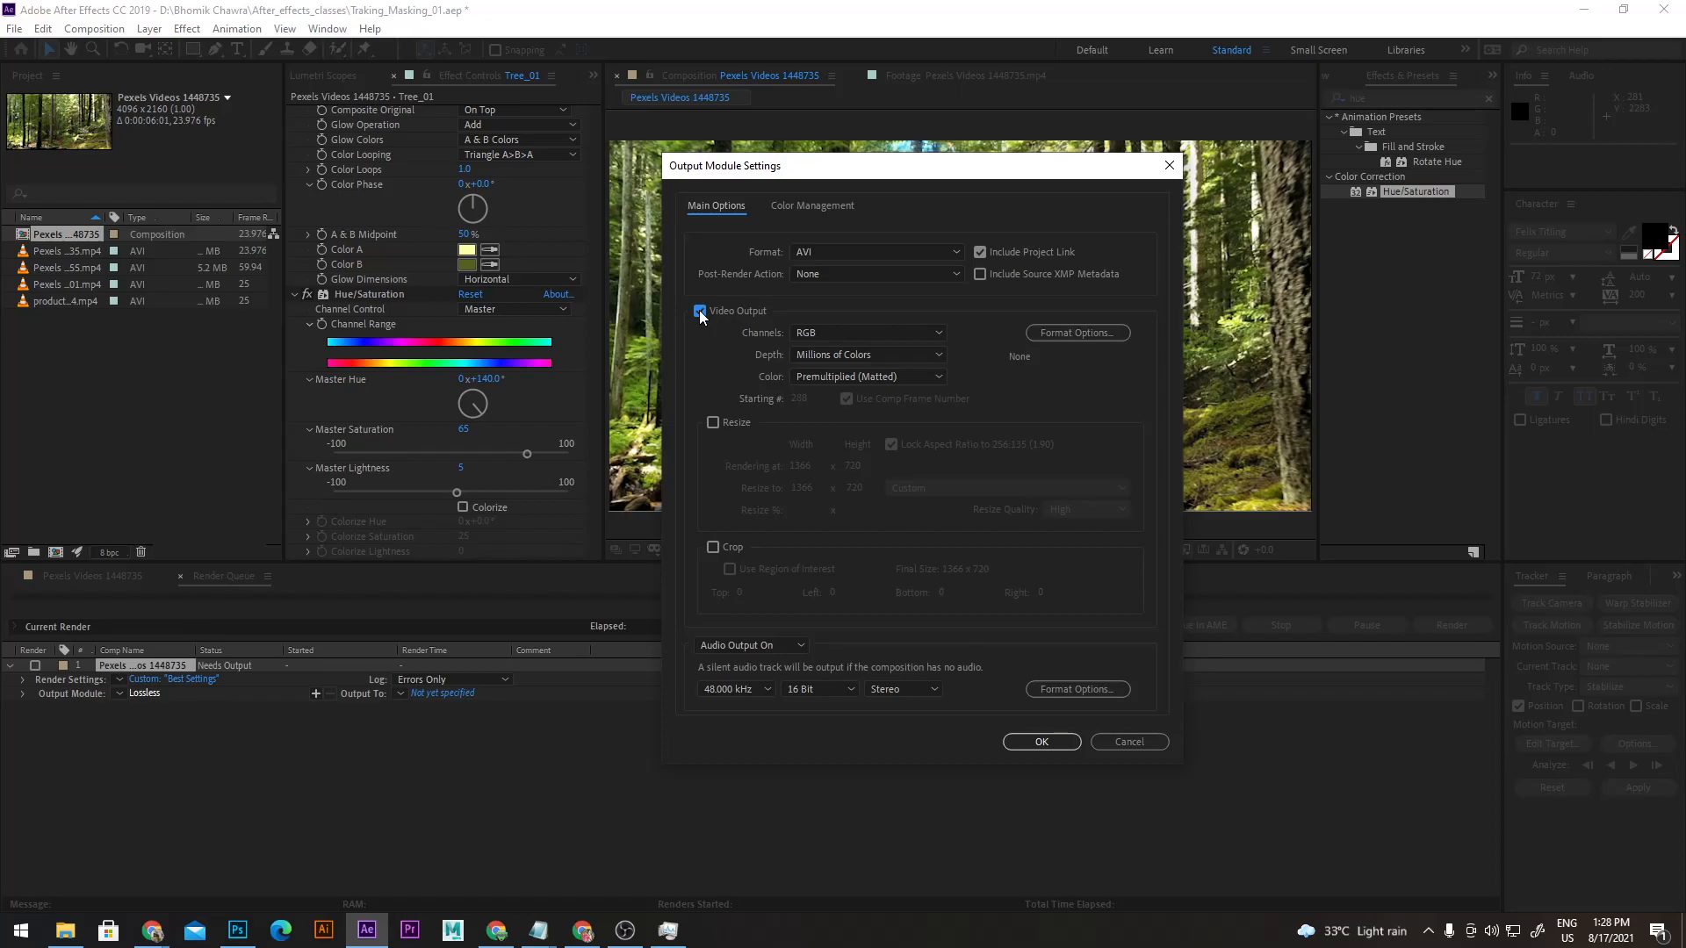
pyautogui.click(700, 312)
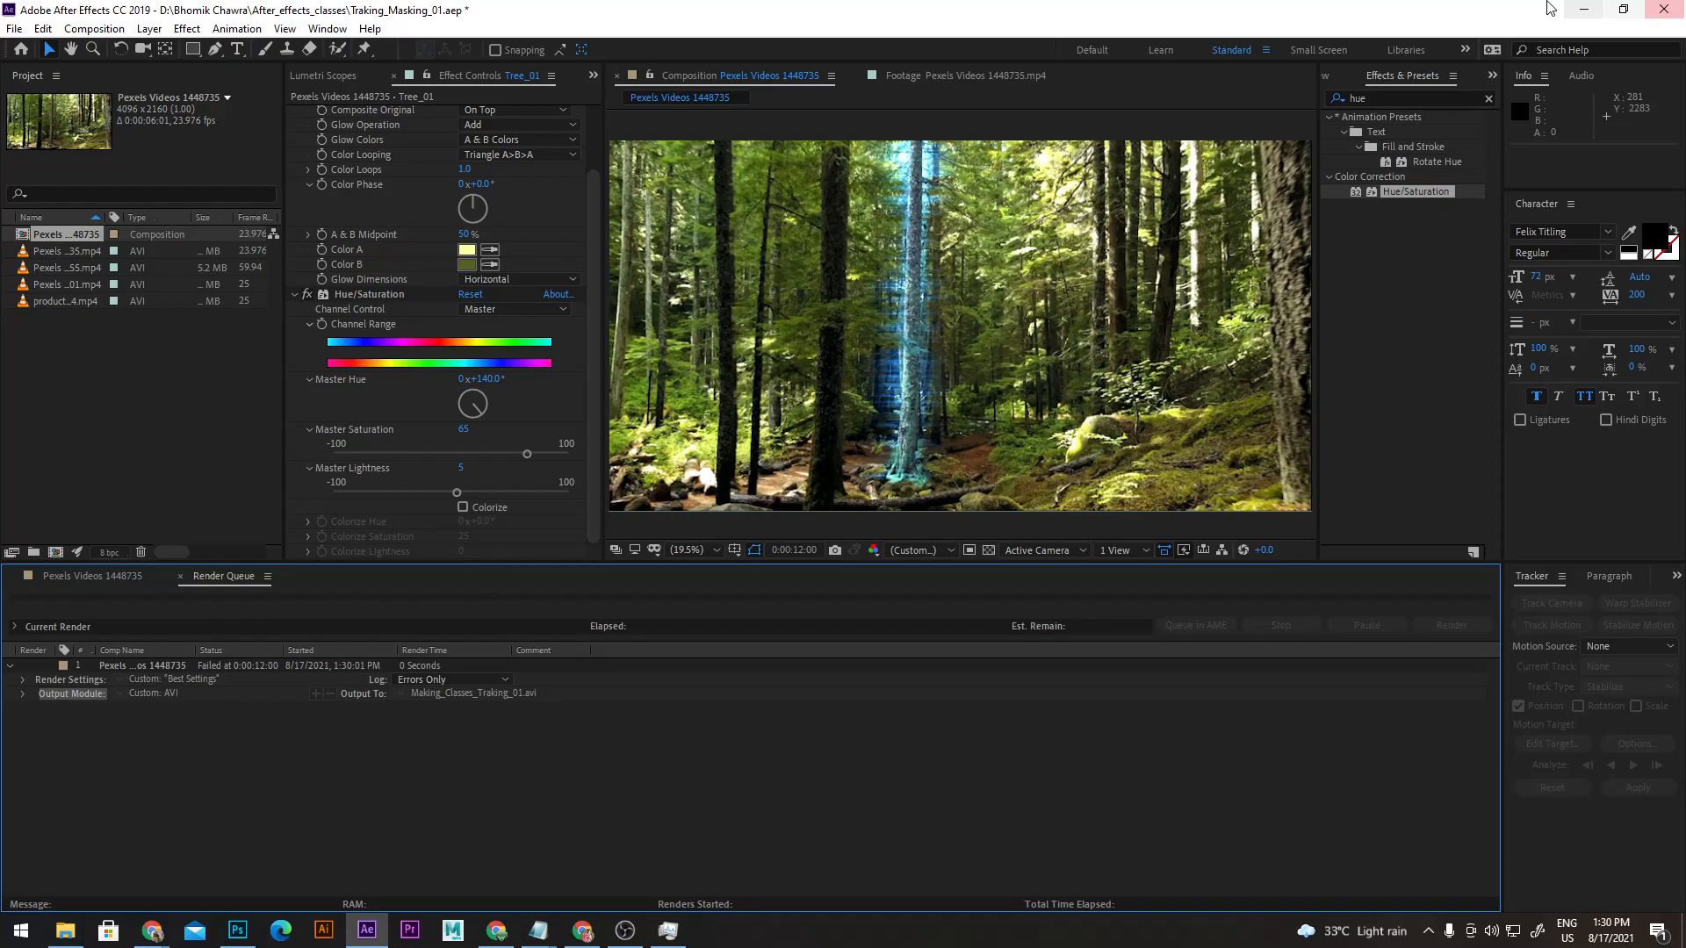
# - Check the After_effects_classes folder for the rendered AVI file and inspect the Current Render details in the render queue
pyautogui.hotkey('alt', 'Tab')
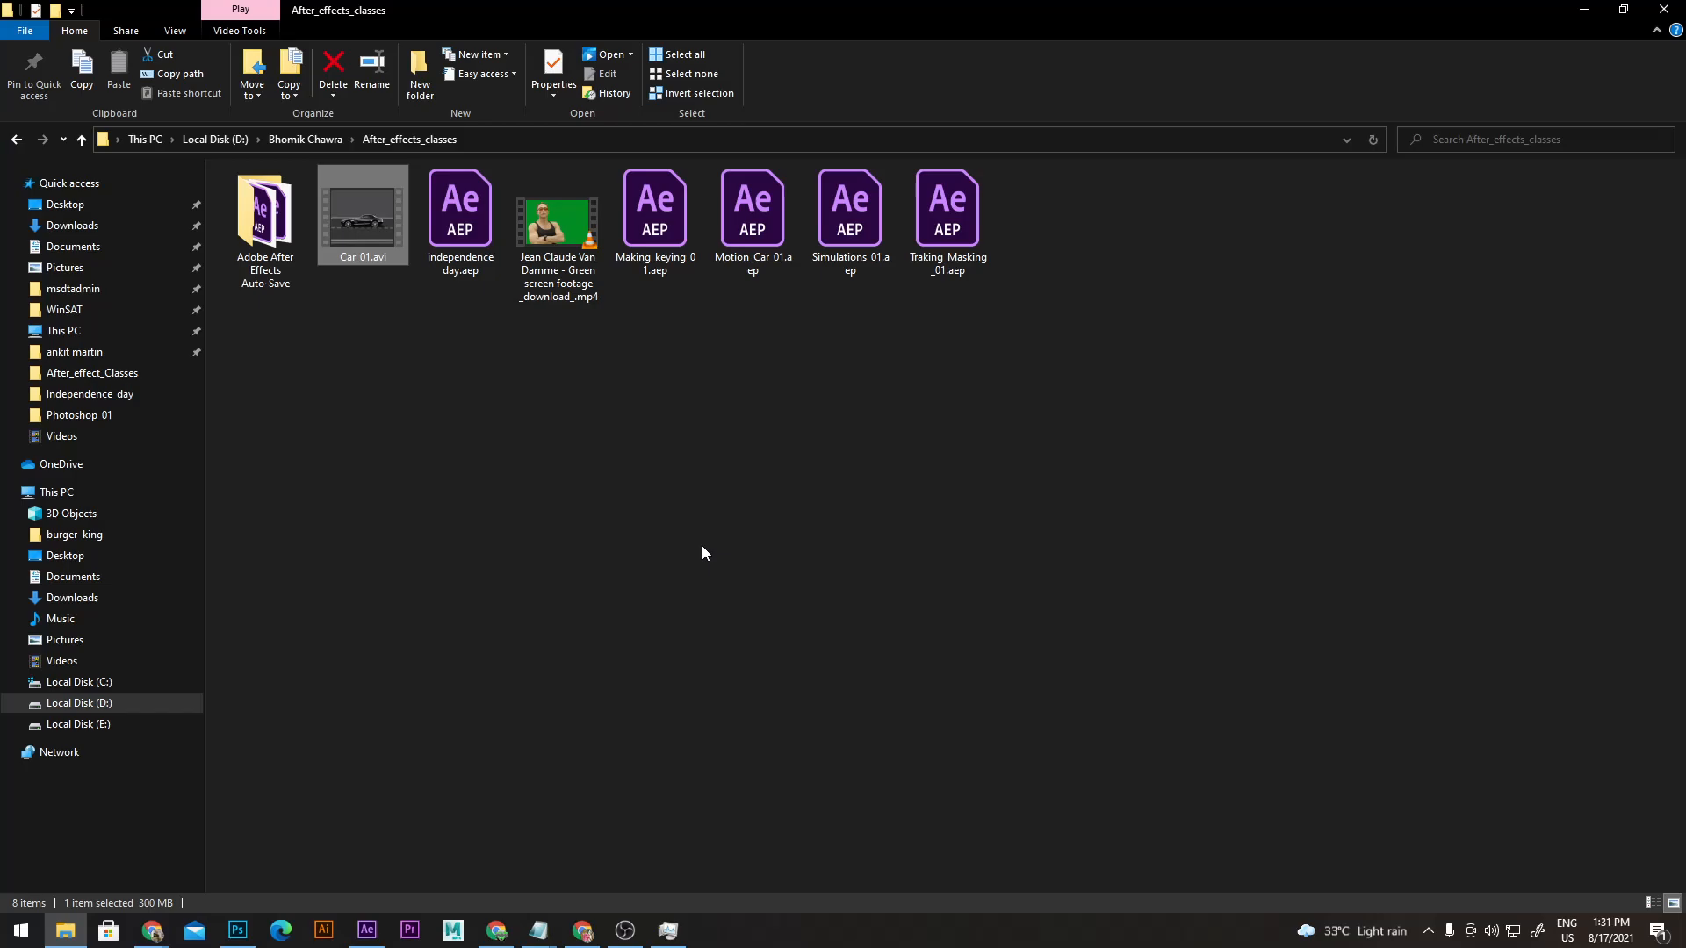
pyautogui.hotkey('alt', 'Tab')
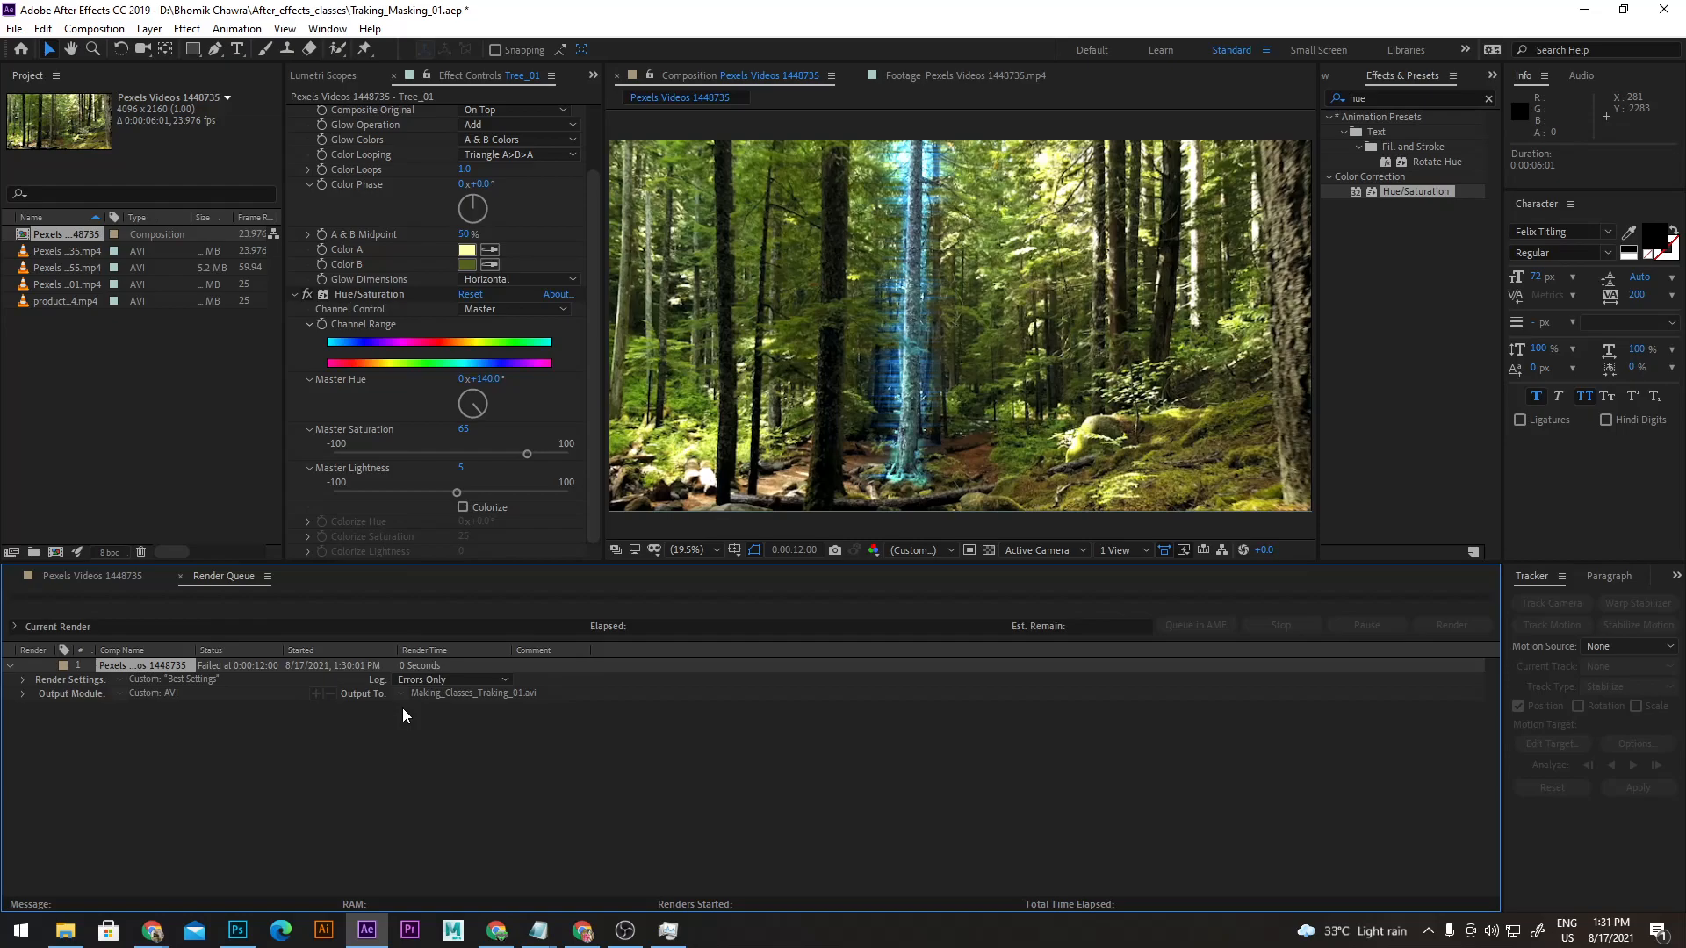
pyautogui.click(15, 627)
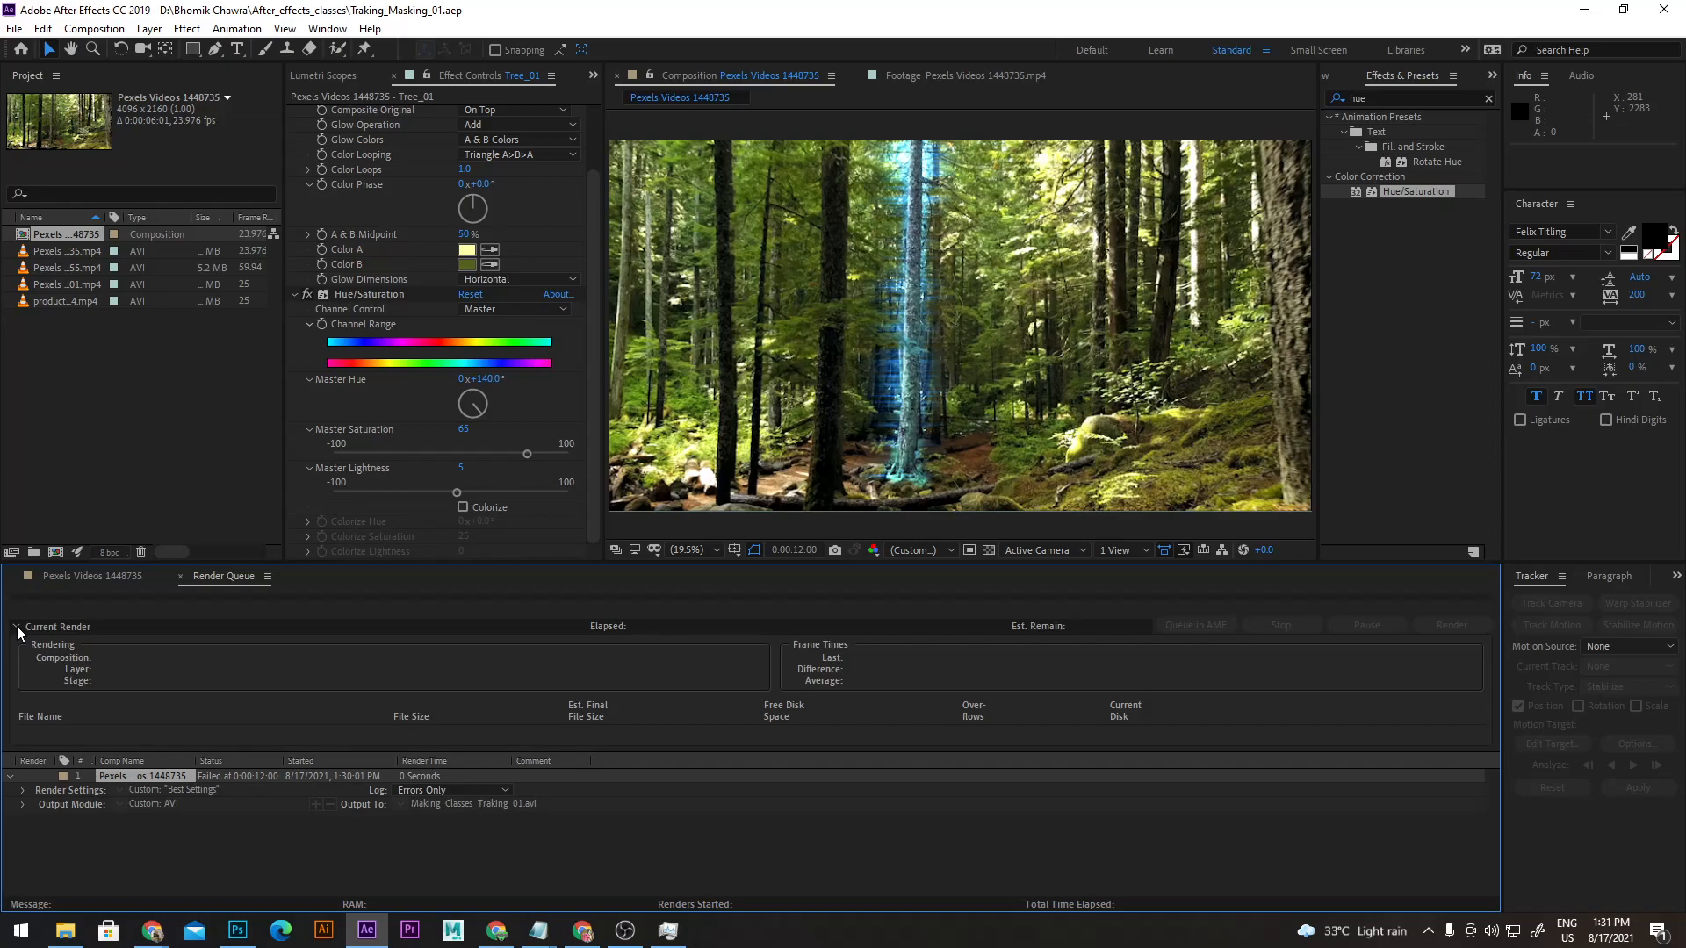
pyautogui.click(16, 626)
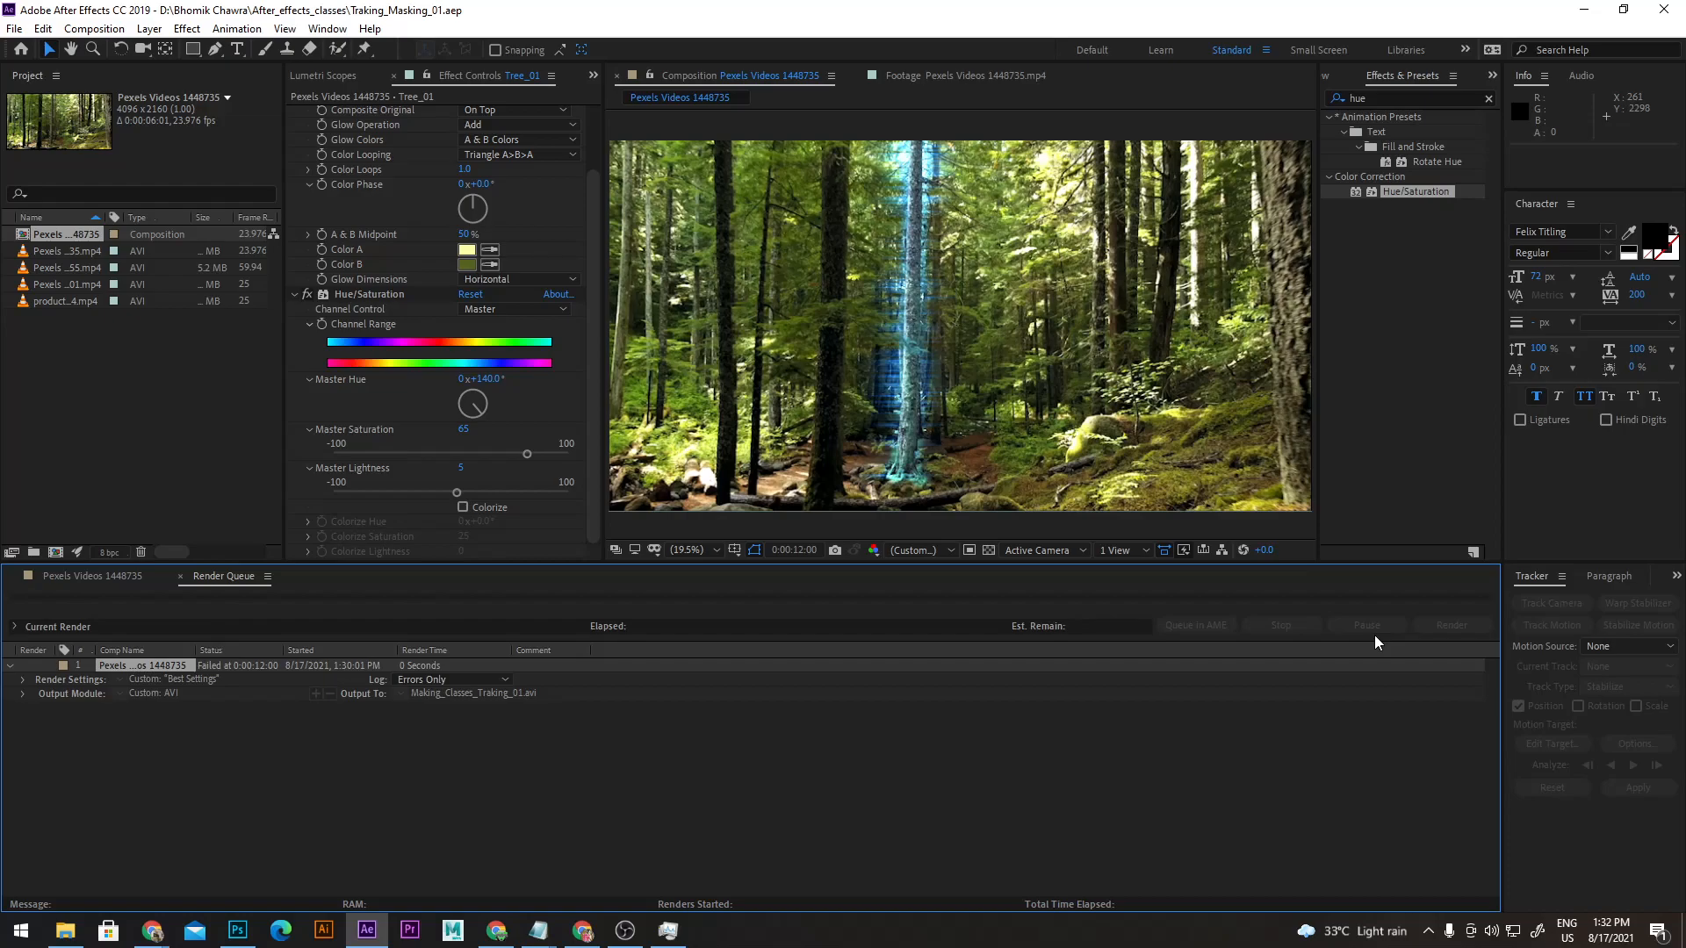
# - Switch to Chrome to leave the Google Meet call and begin entering "get" as the address in a new tab
pyautogui.hotkey('alt', 'Tab')
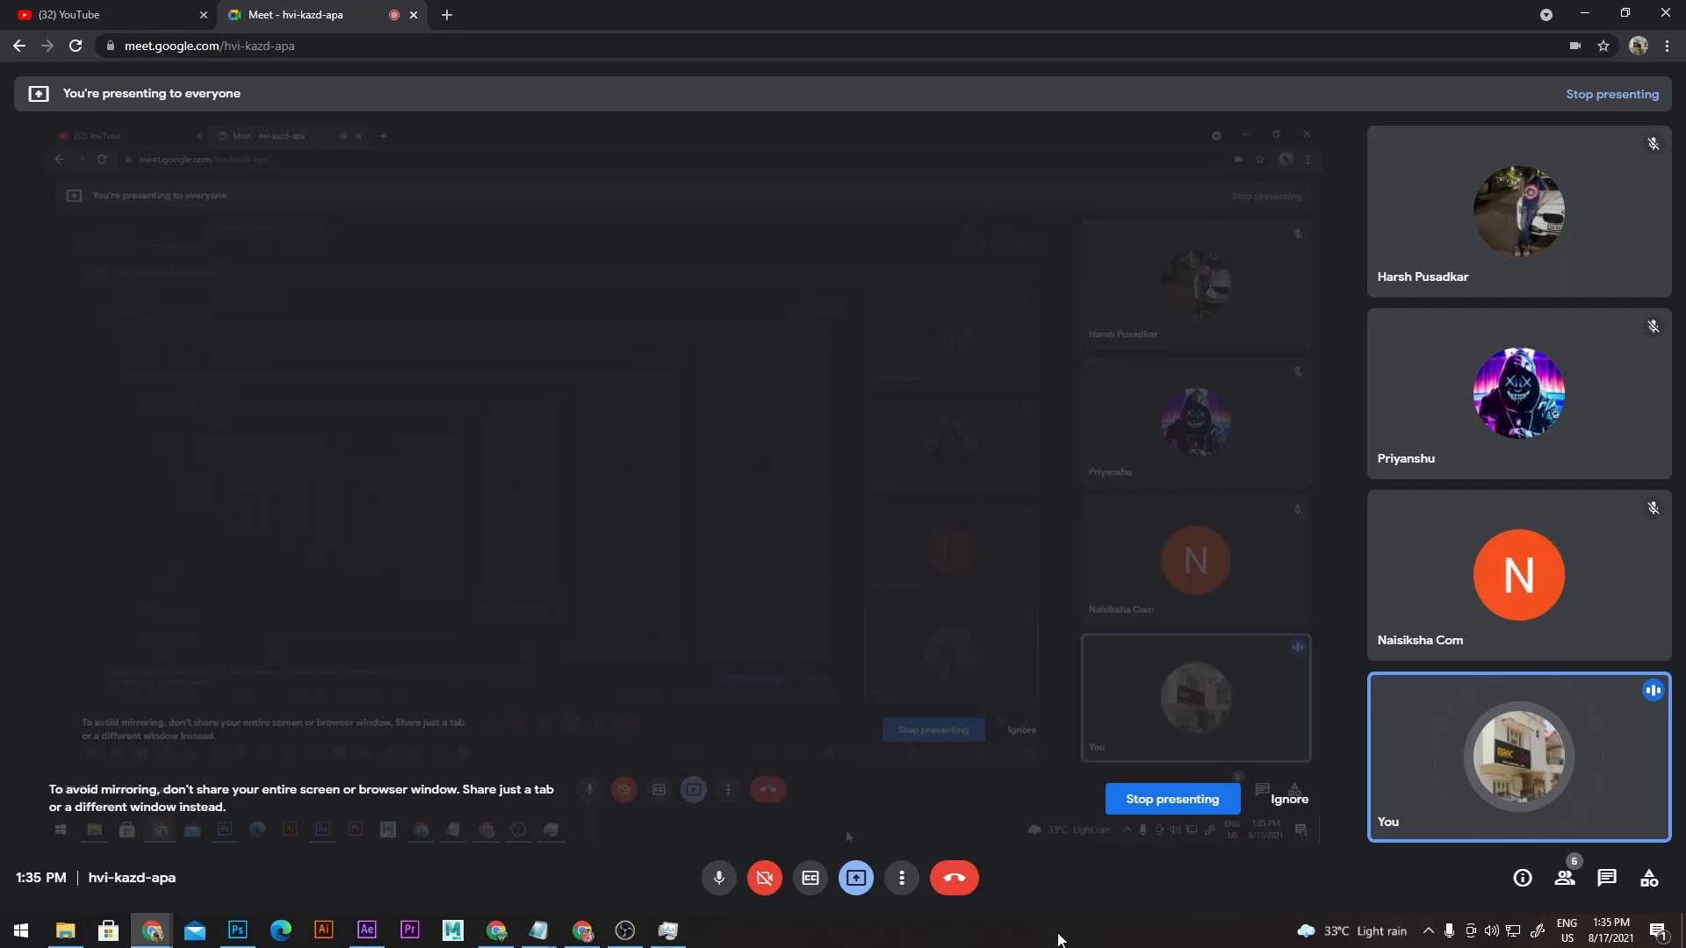
pyautogui.click(954, 878)
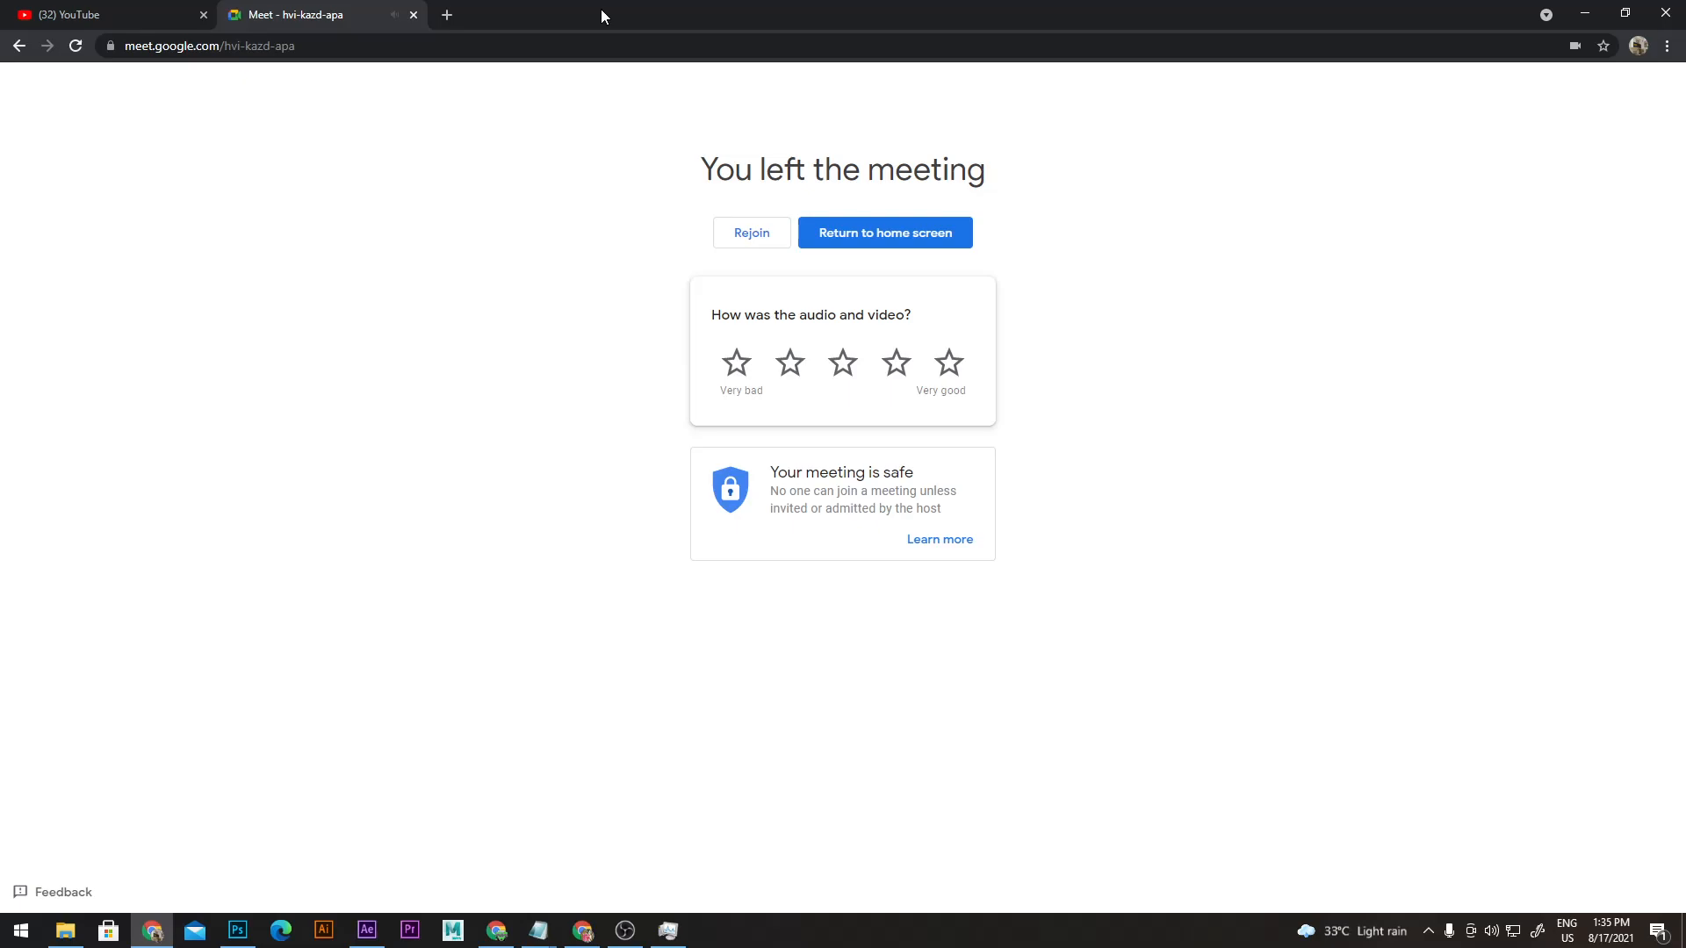
pyautogui.hotkey('ctrl', 't')
pyautogui.write('get')
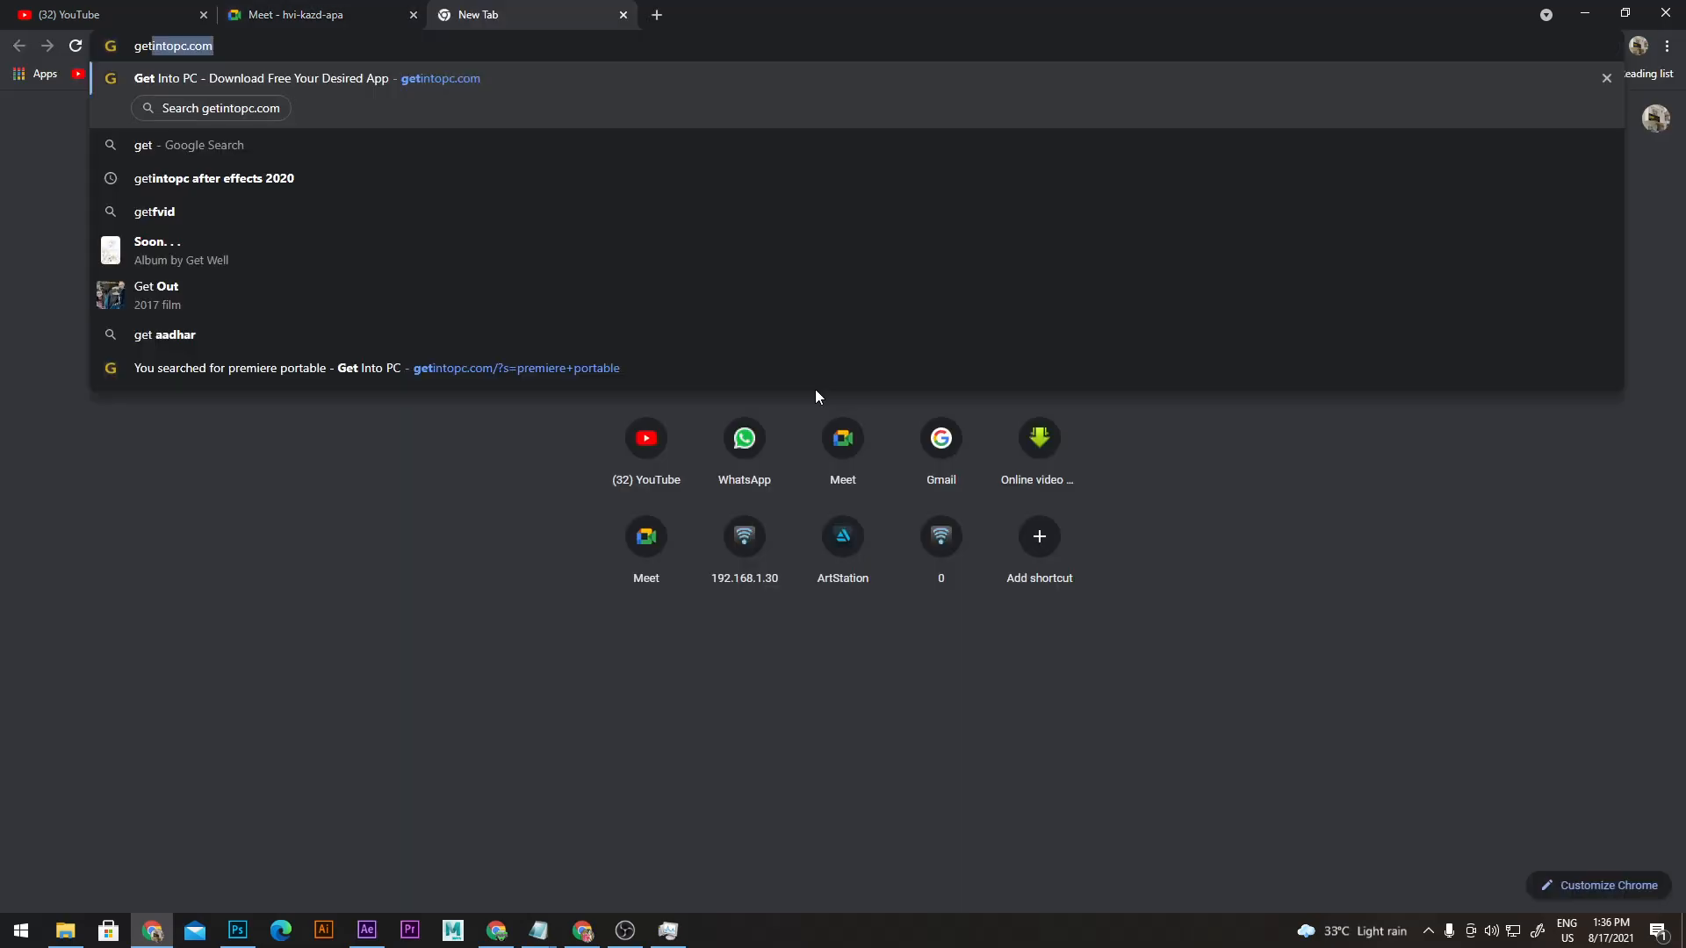